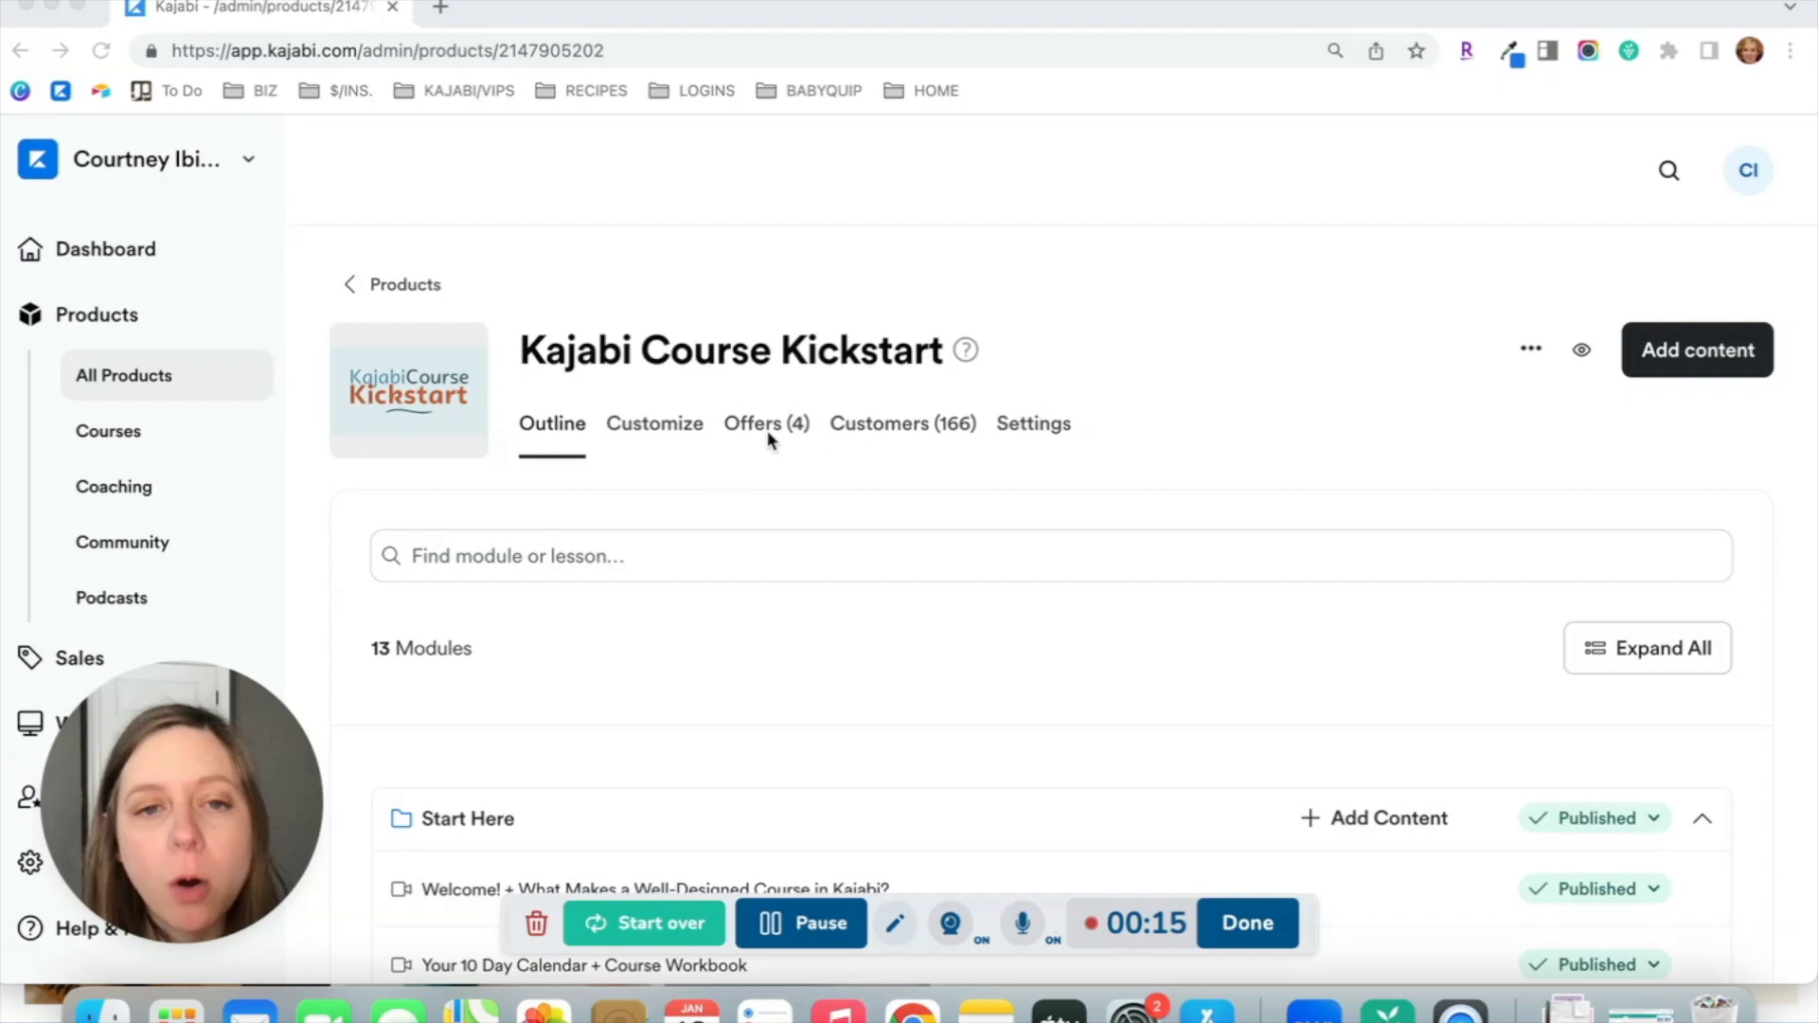
- Open the Kajabi Course Kickstart course's template customization page
scroll(767, 430, "down", 2)
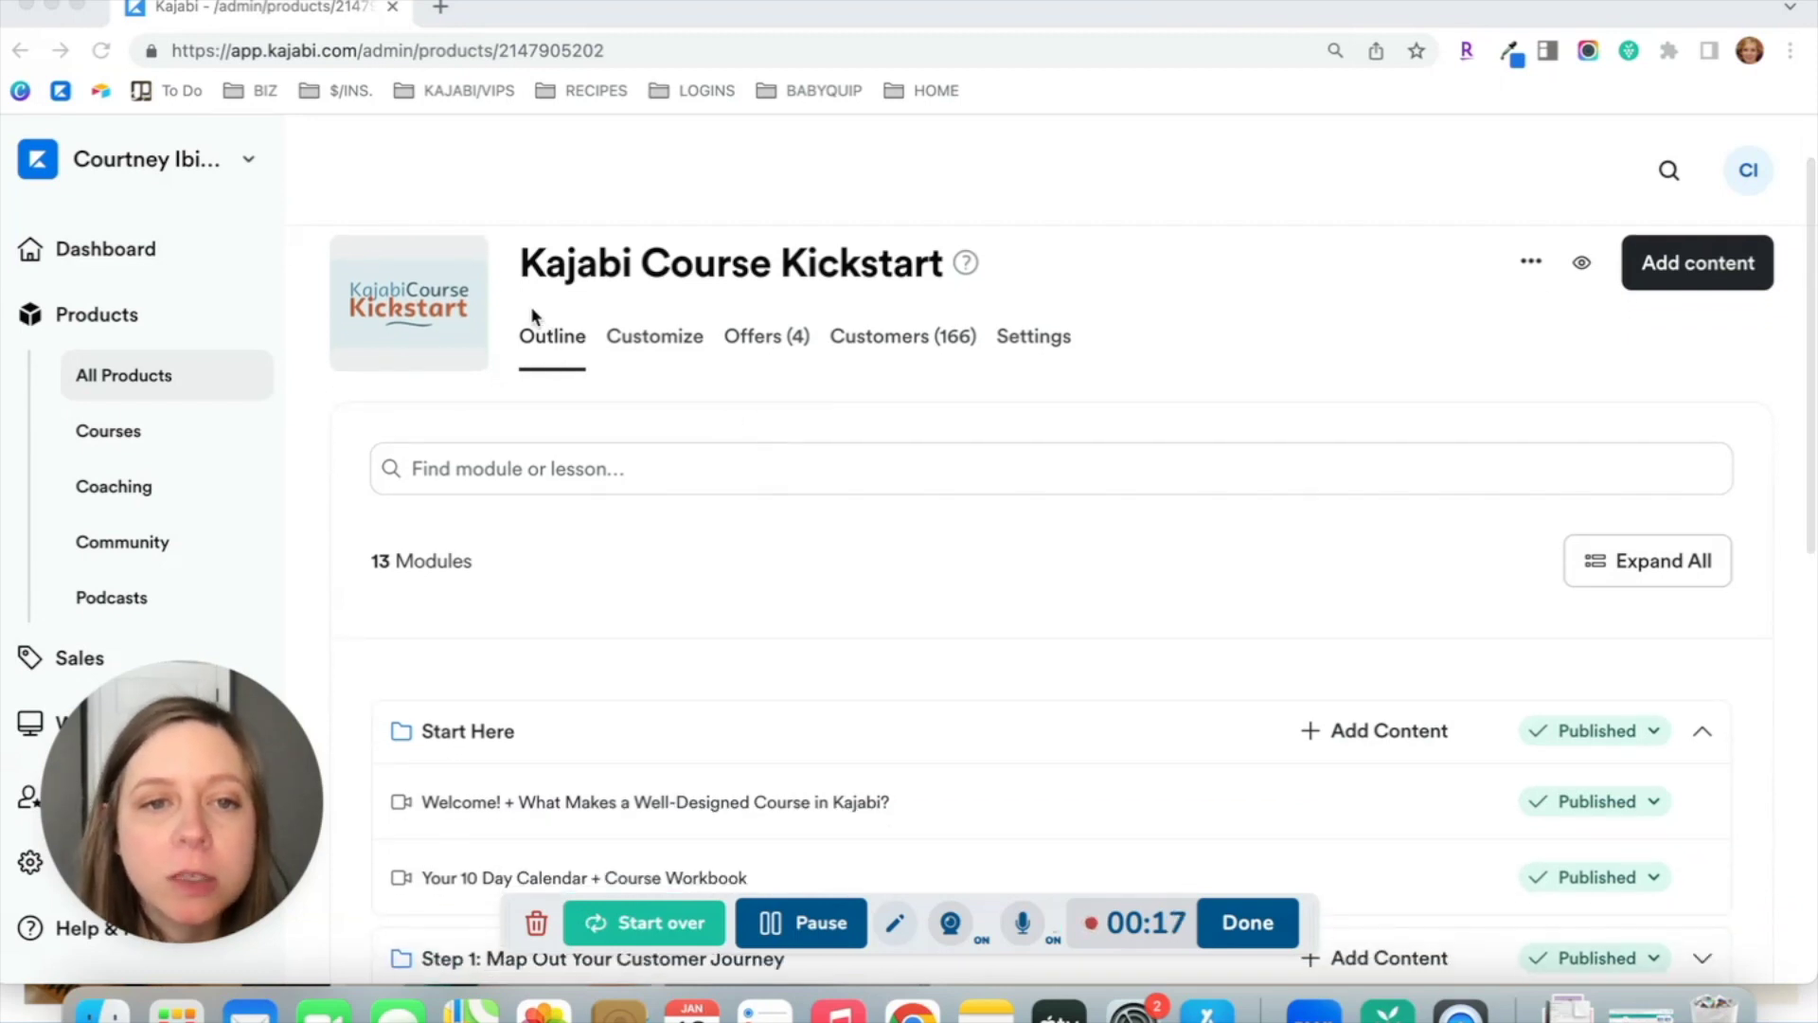
scroll(565, 428, "down", 2)
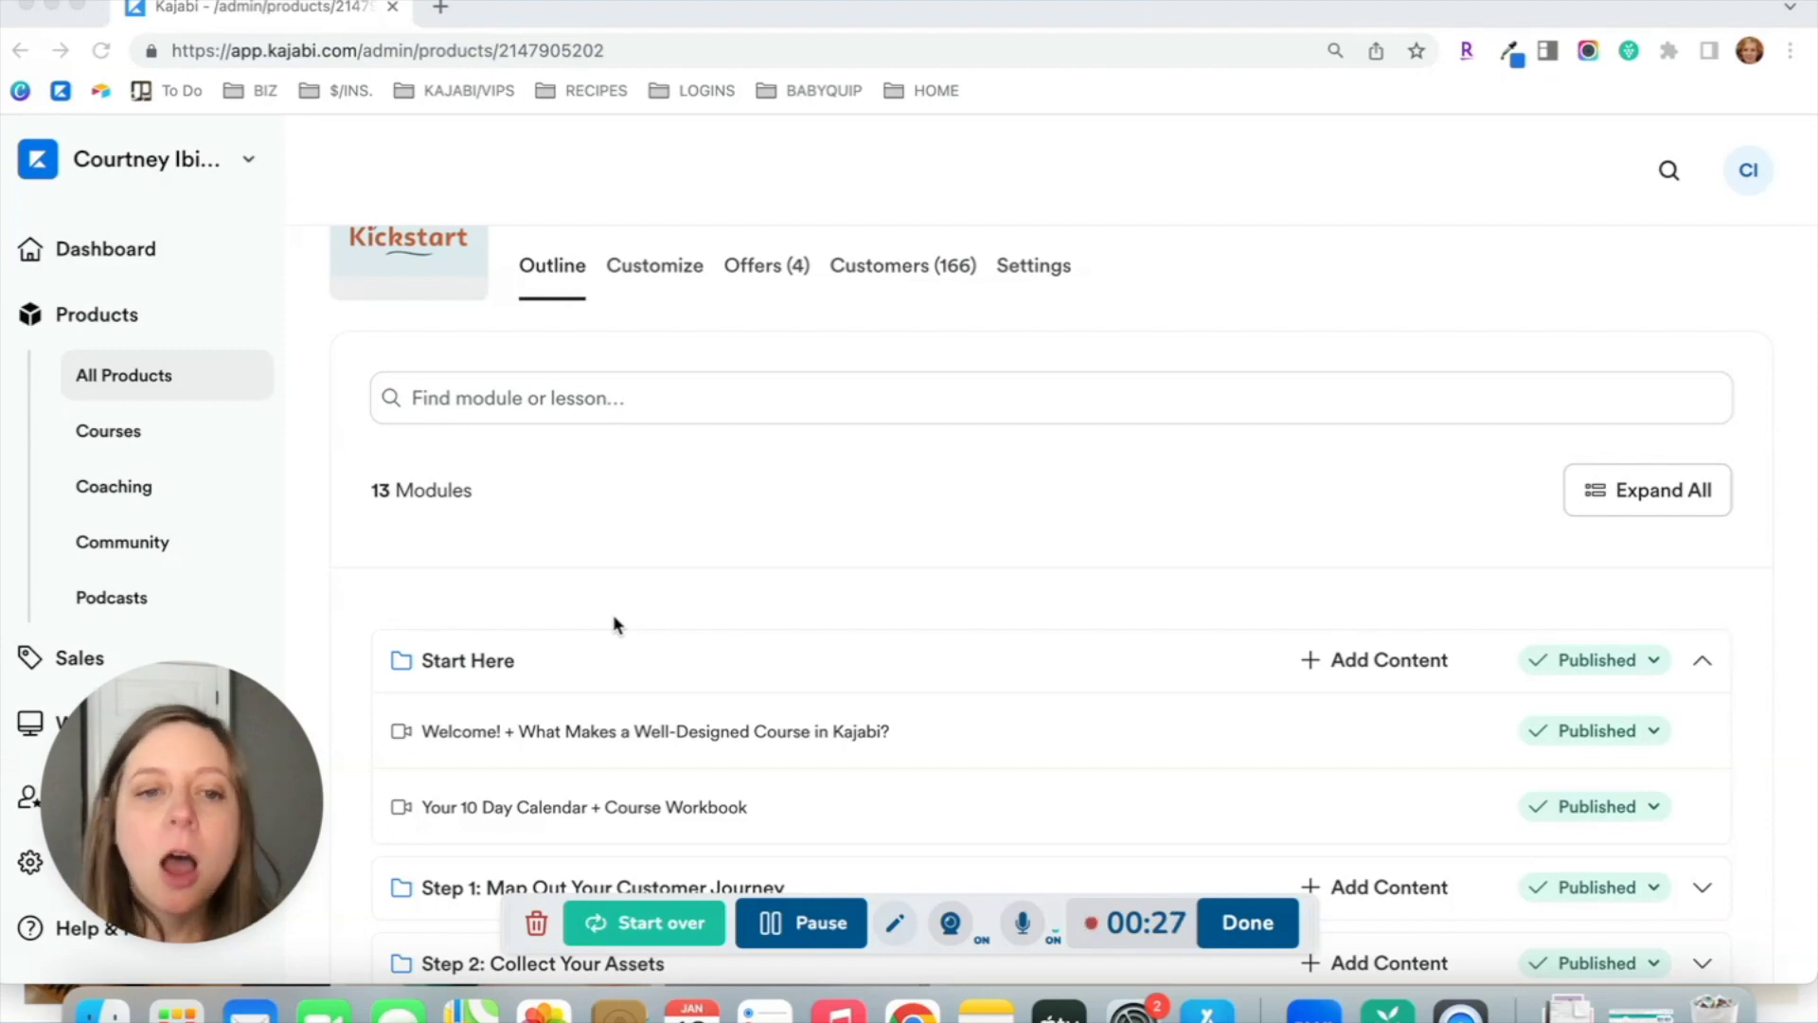
scroll(614, 625, "down", 2)
scroll(682, 459, "up", 4)
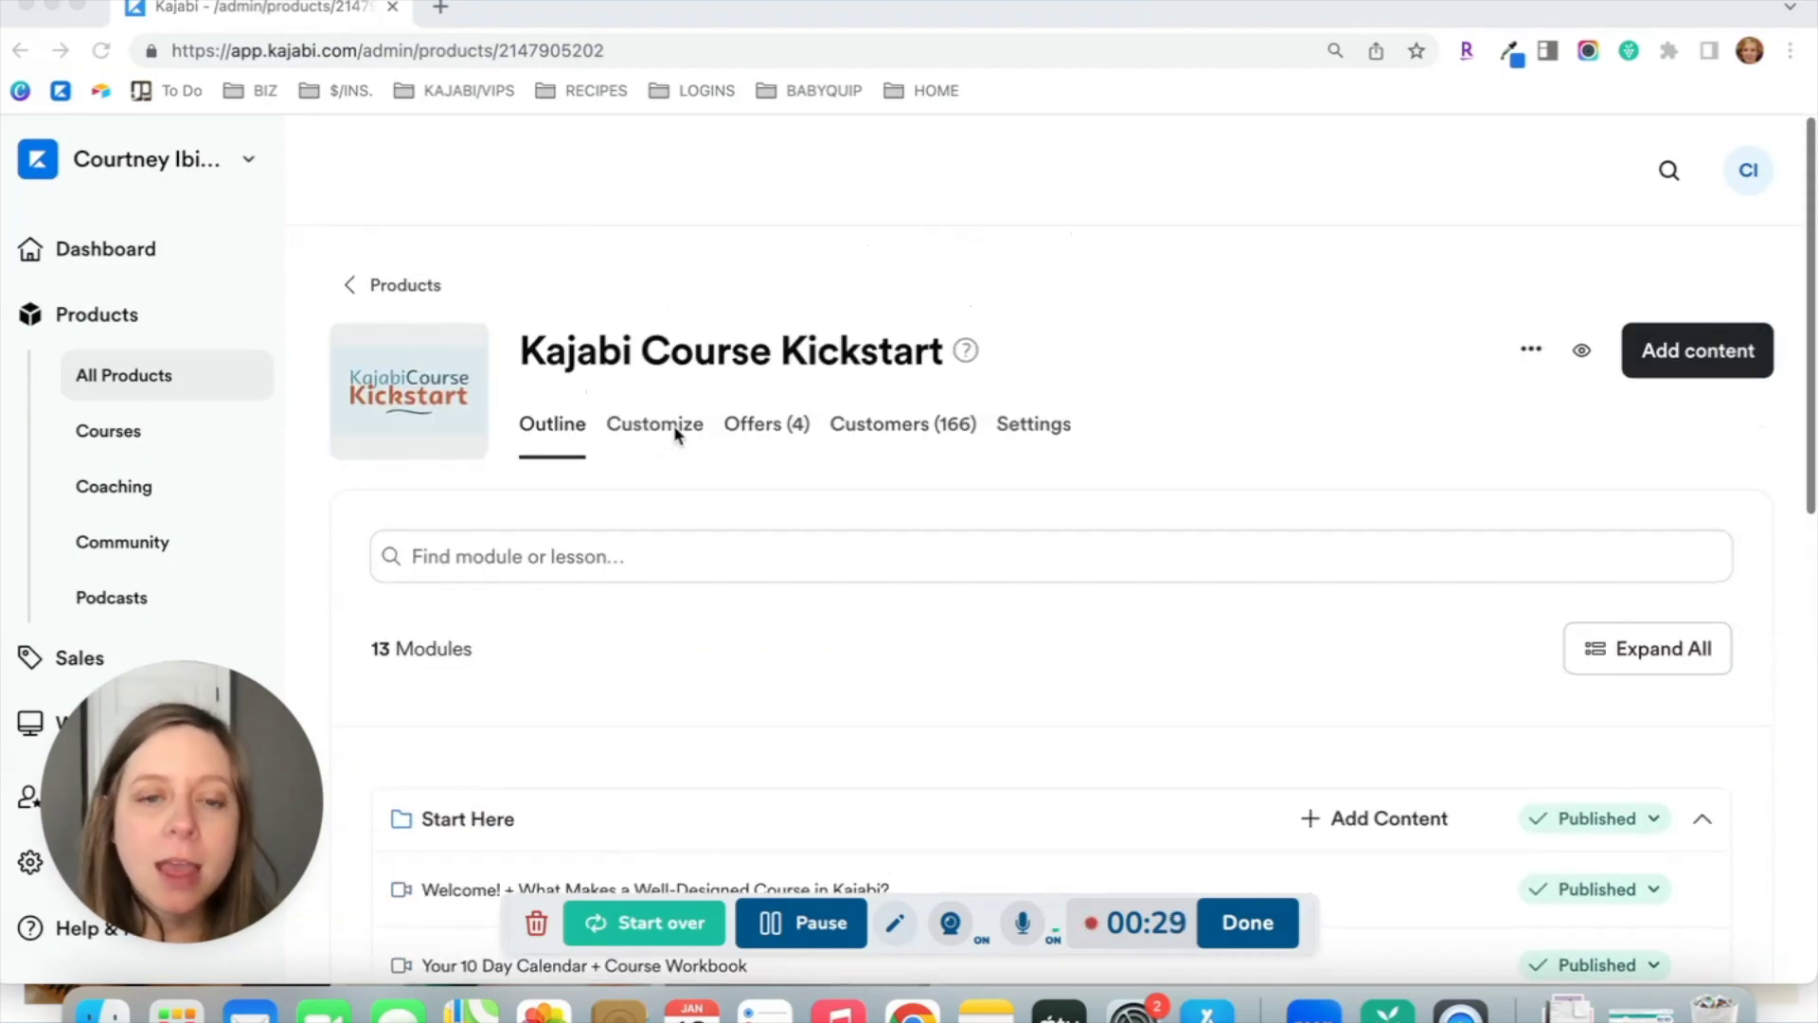
left_click(676, 431)
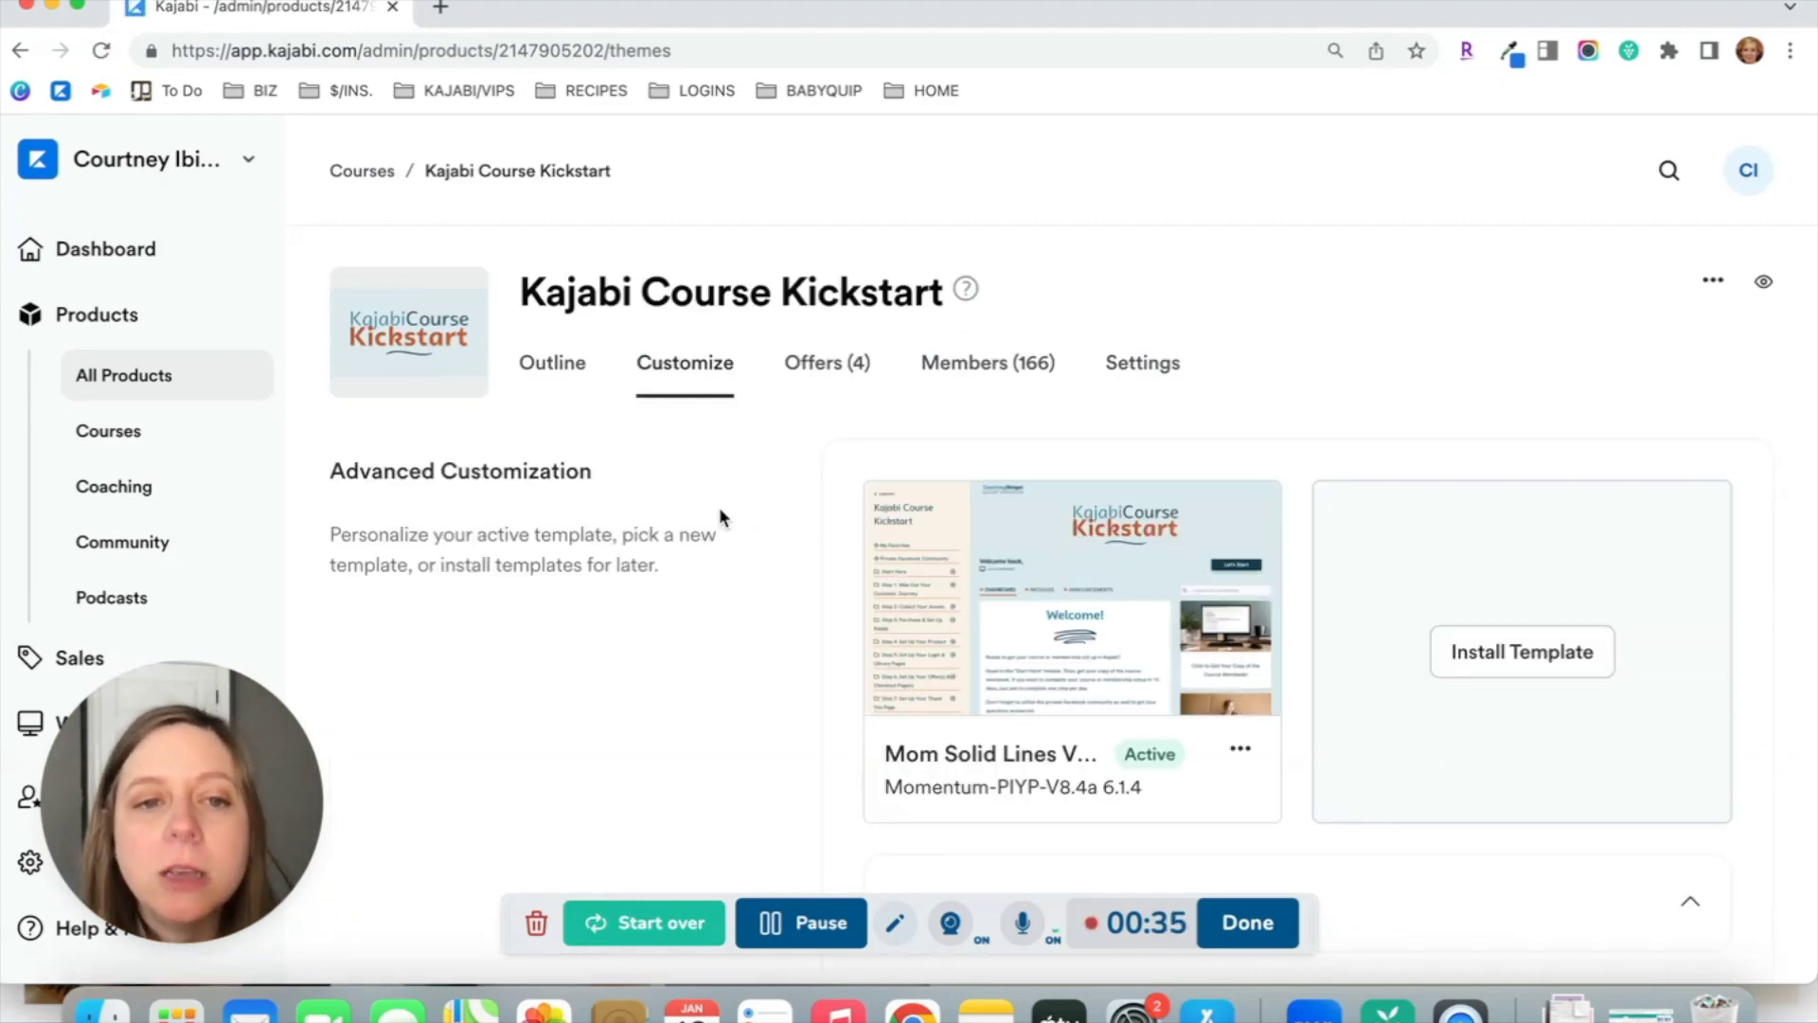
- Preview the course in the installed Premier template in a new tab
scroll(719, 507, "down", 2)
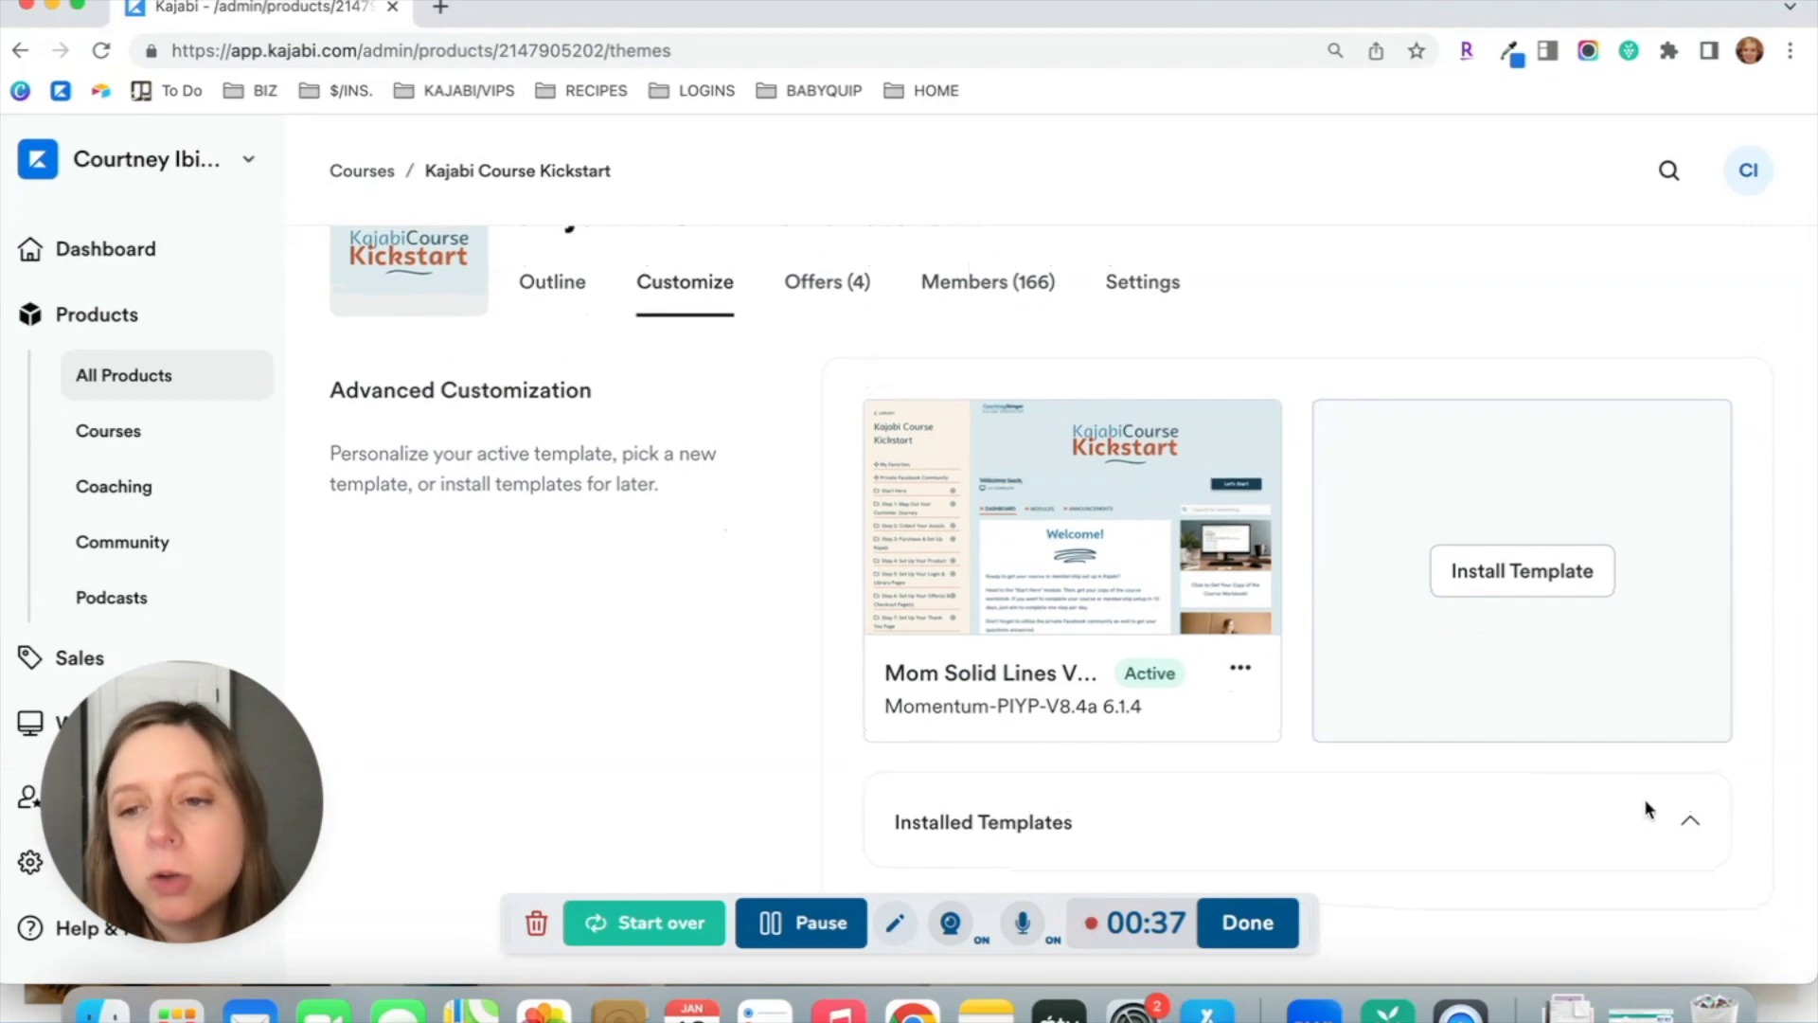
left_click(1691, 833)
scroll(1416, 633, "down", 5)
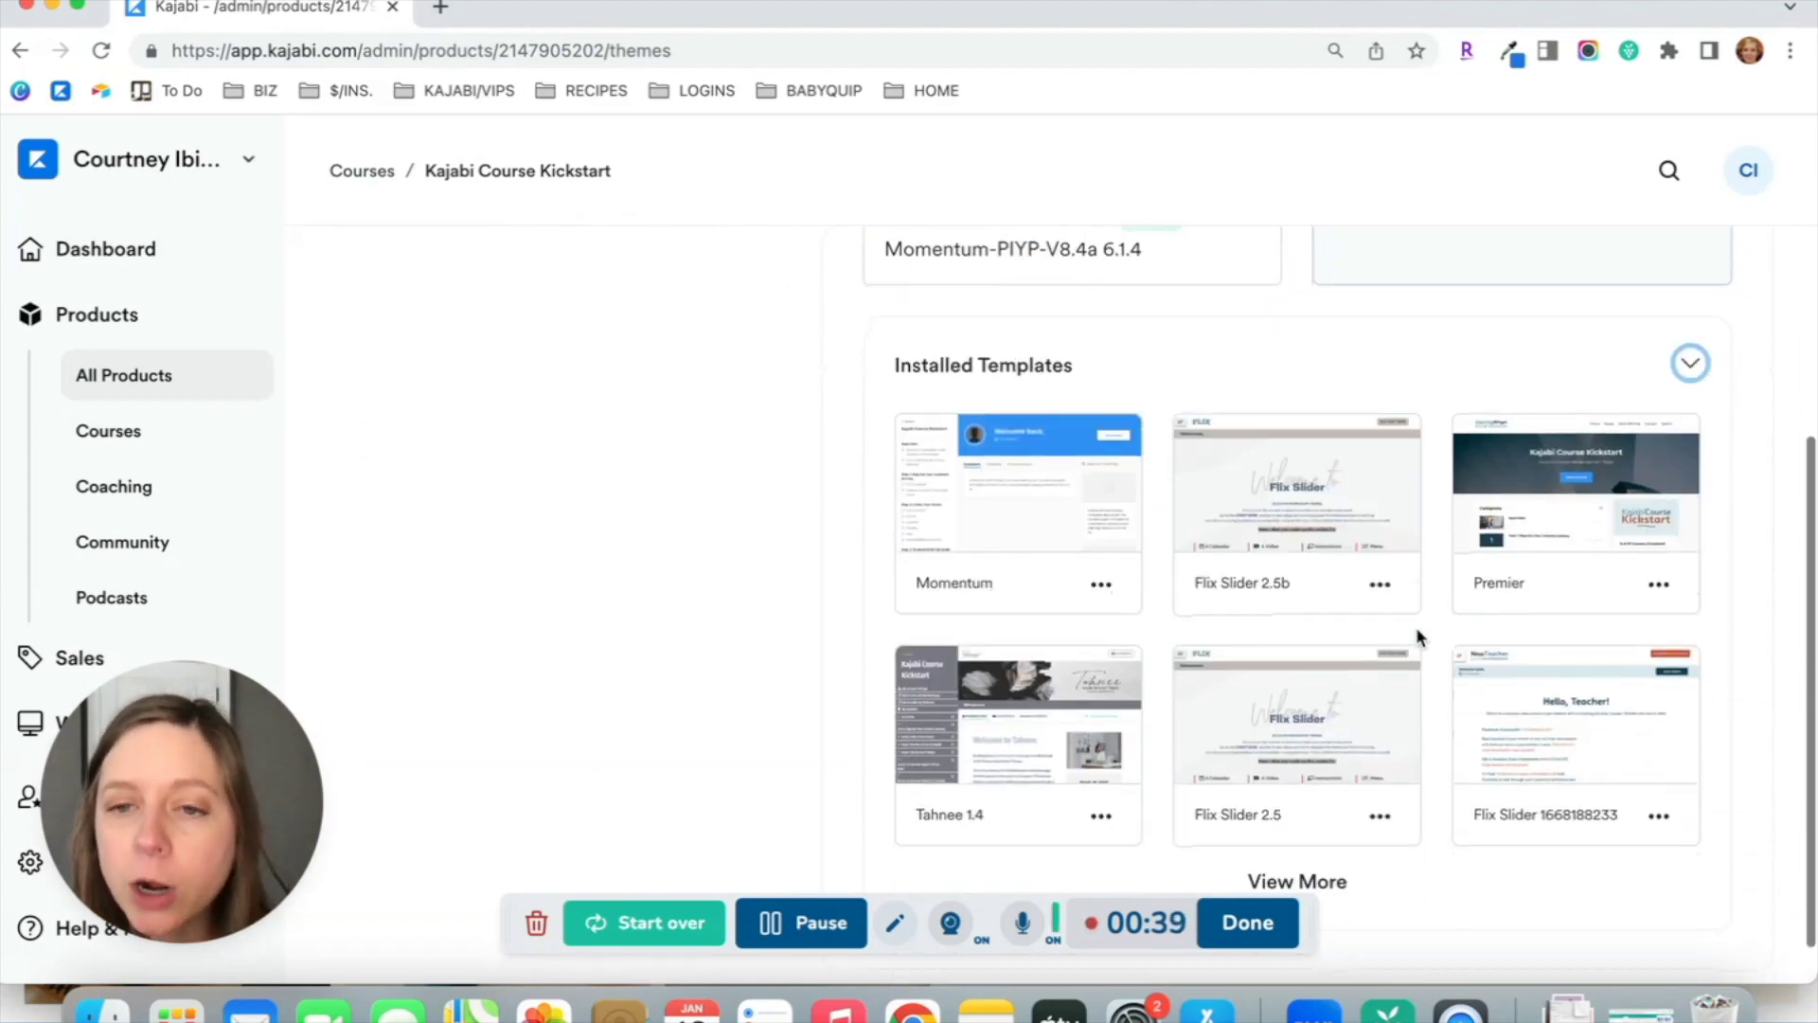
scroll(1423, 359, "down", 1)
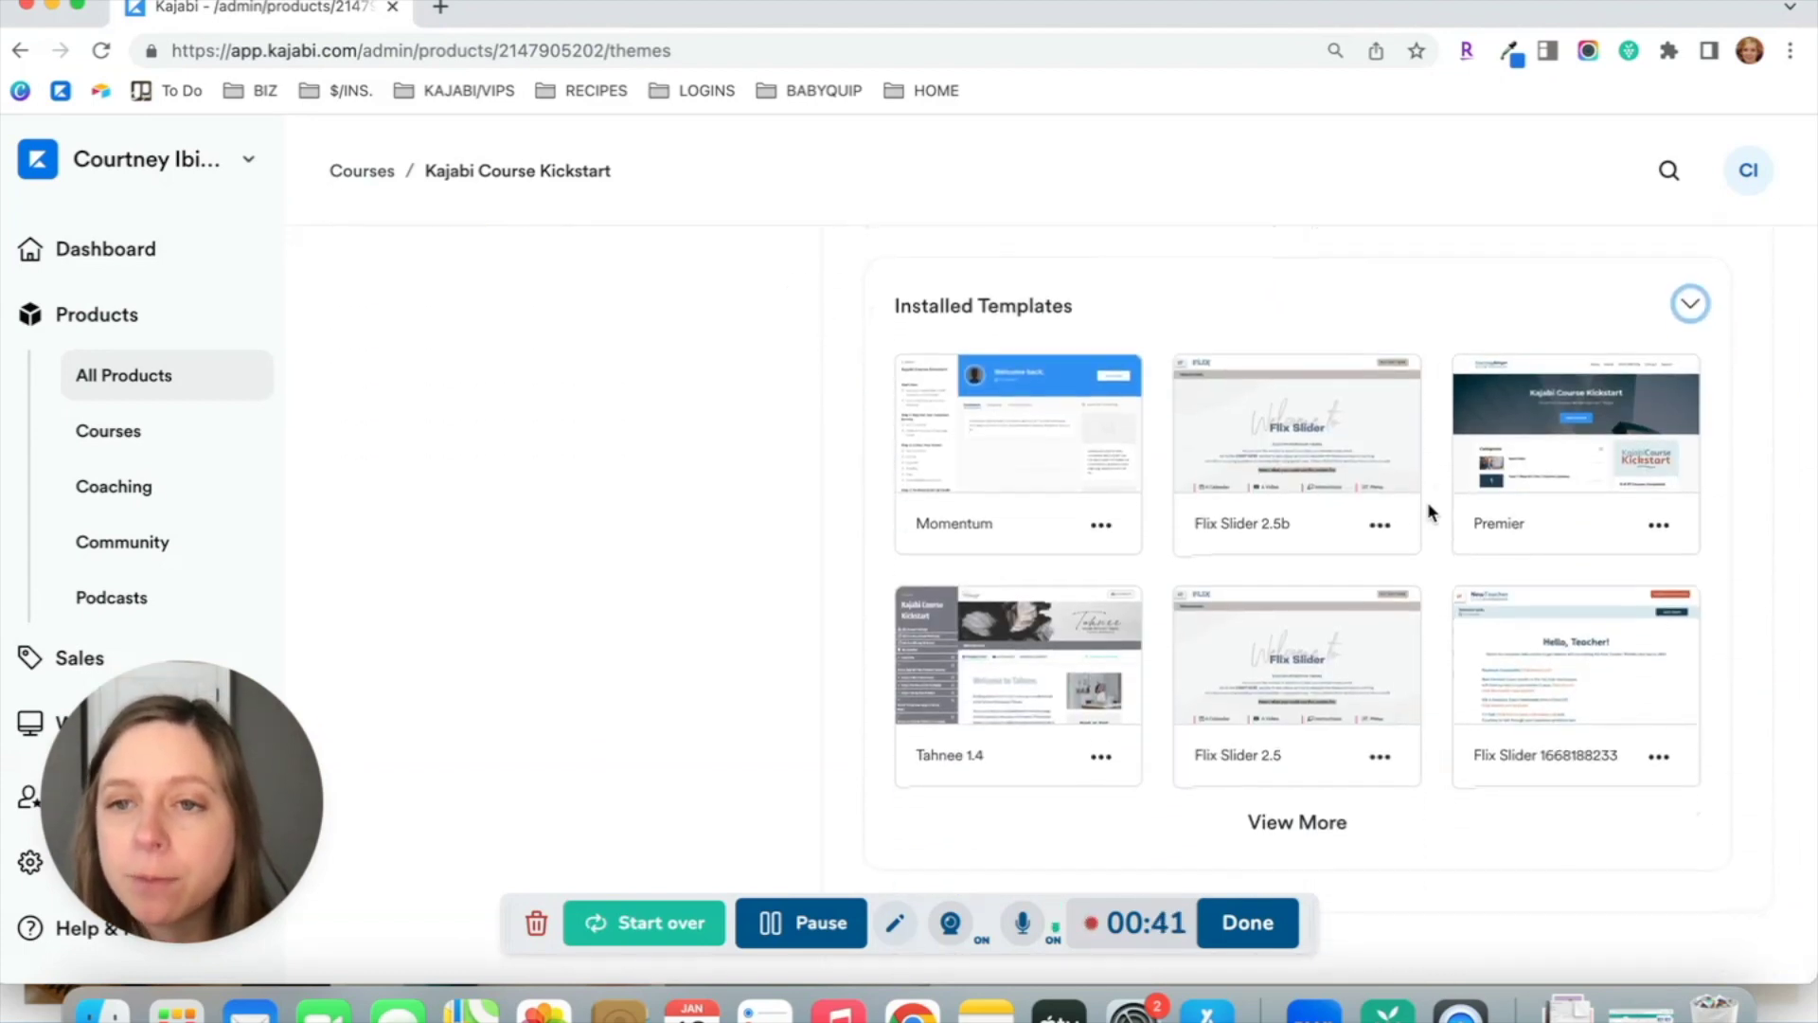
left_click(1660, 528)
left_click(1500, 594)
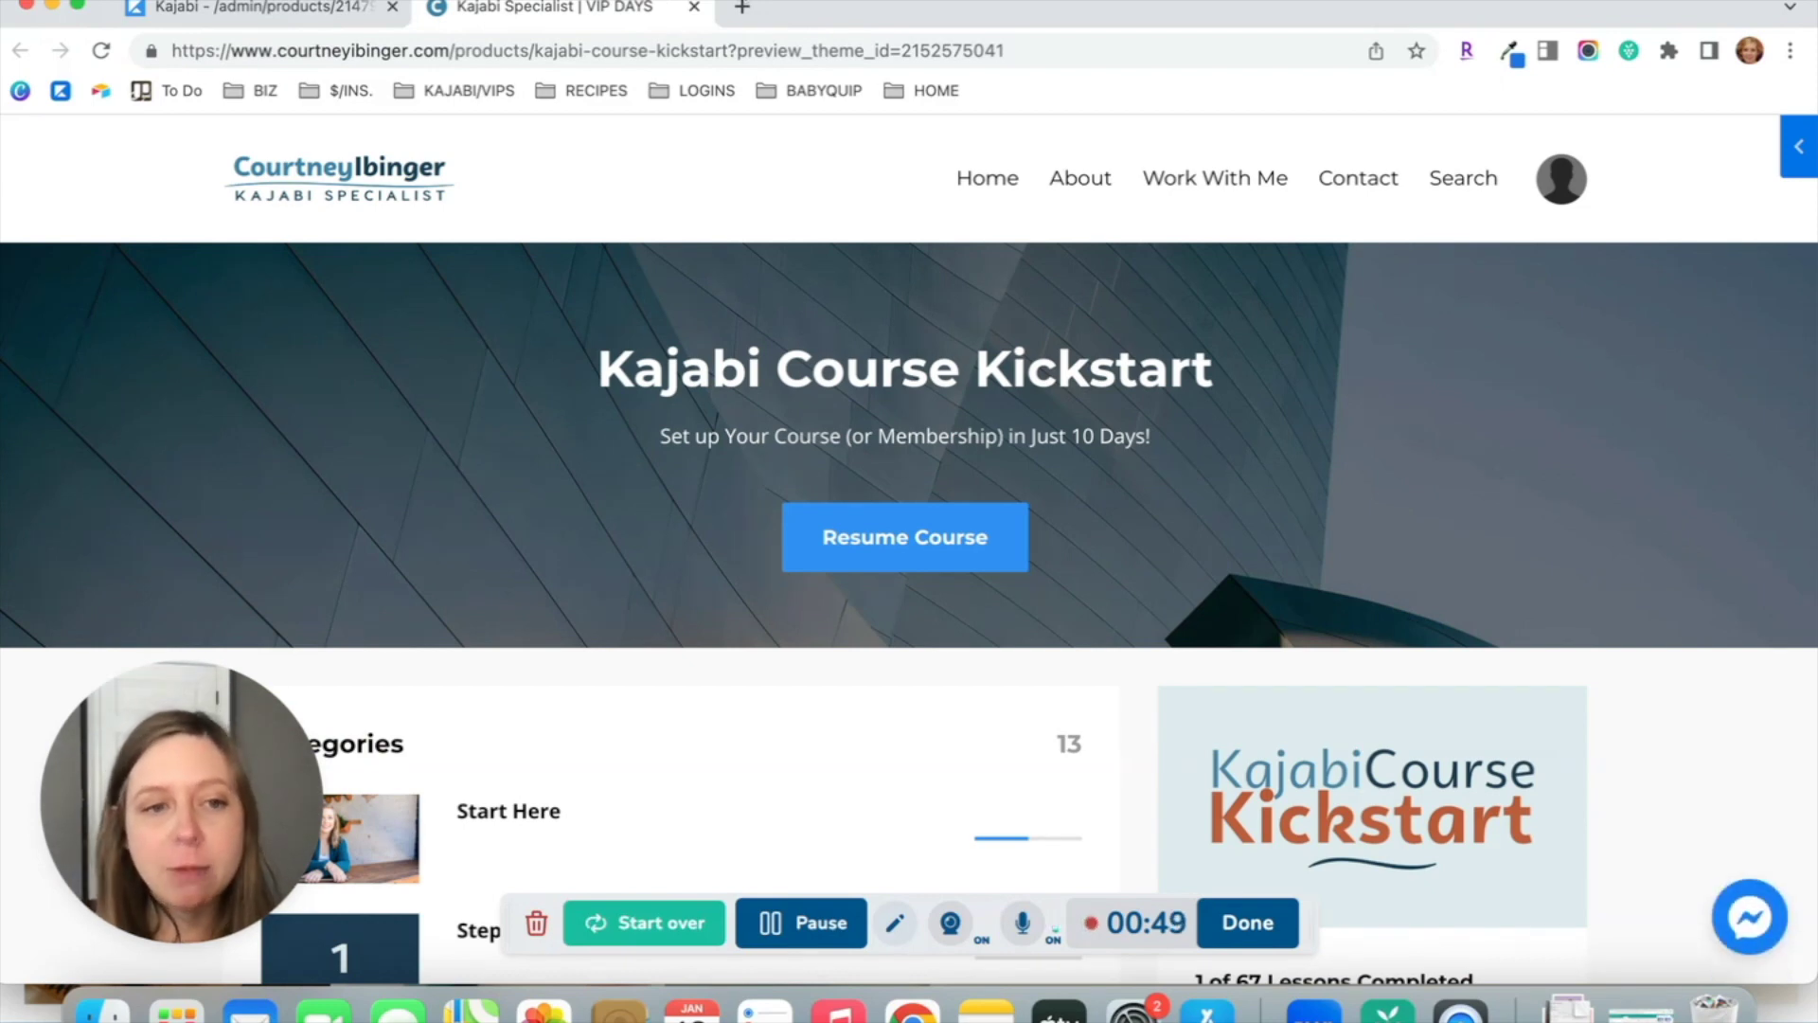
- Scroll the Premier preview's 13 categories, Start Here through the numbered steps, and back up
scroll(528, 239, "down", 1)
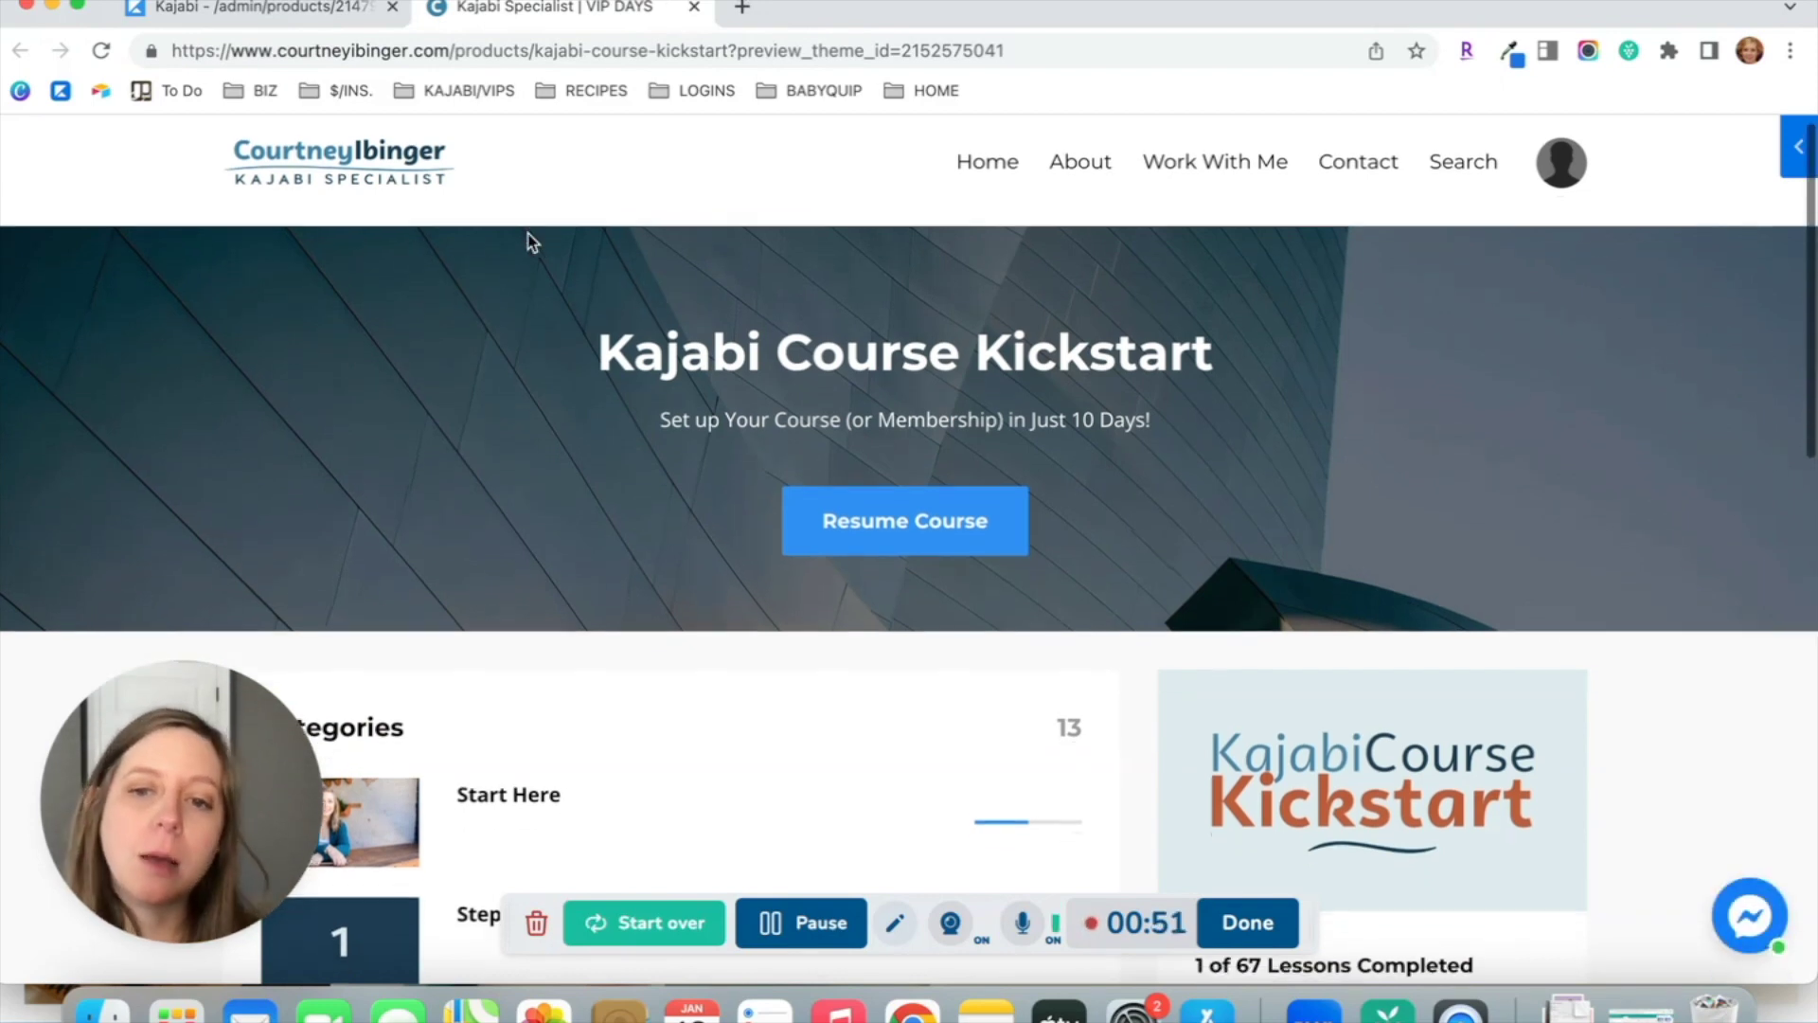
scroll(523, 358, "up", 1)
scroll(521, 365, "down", 1)
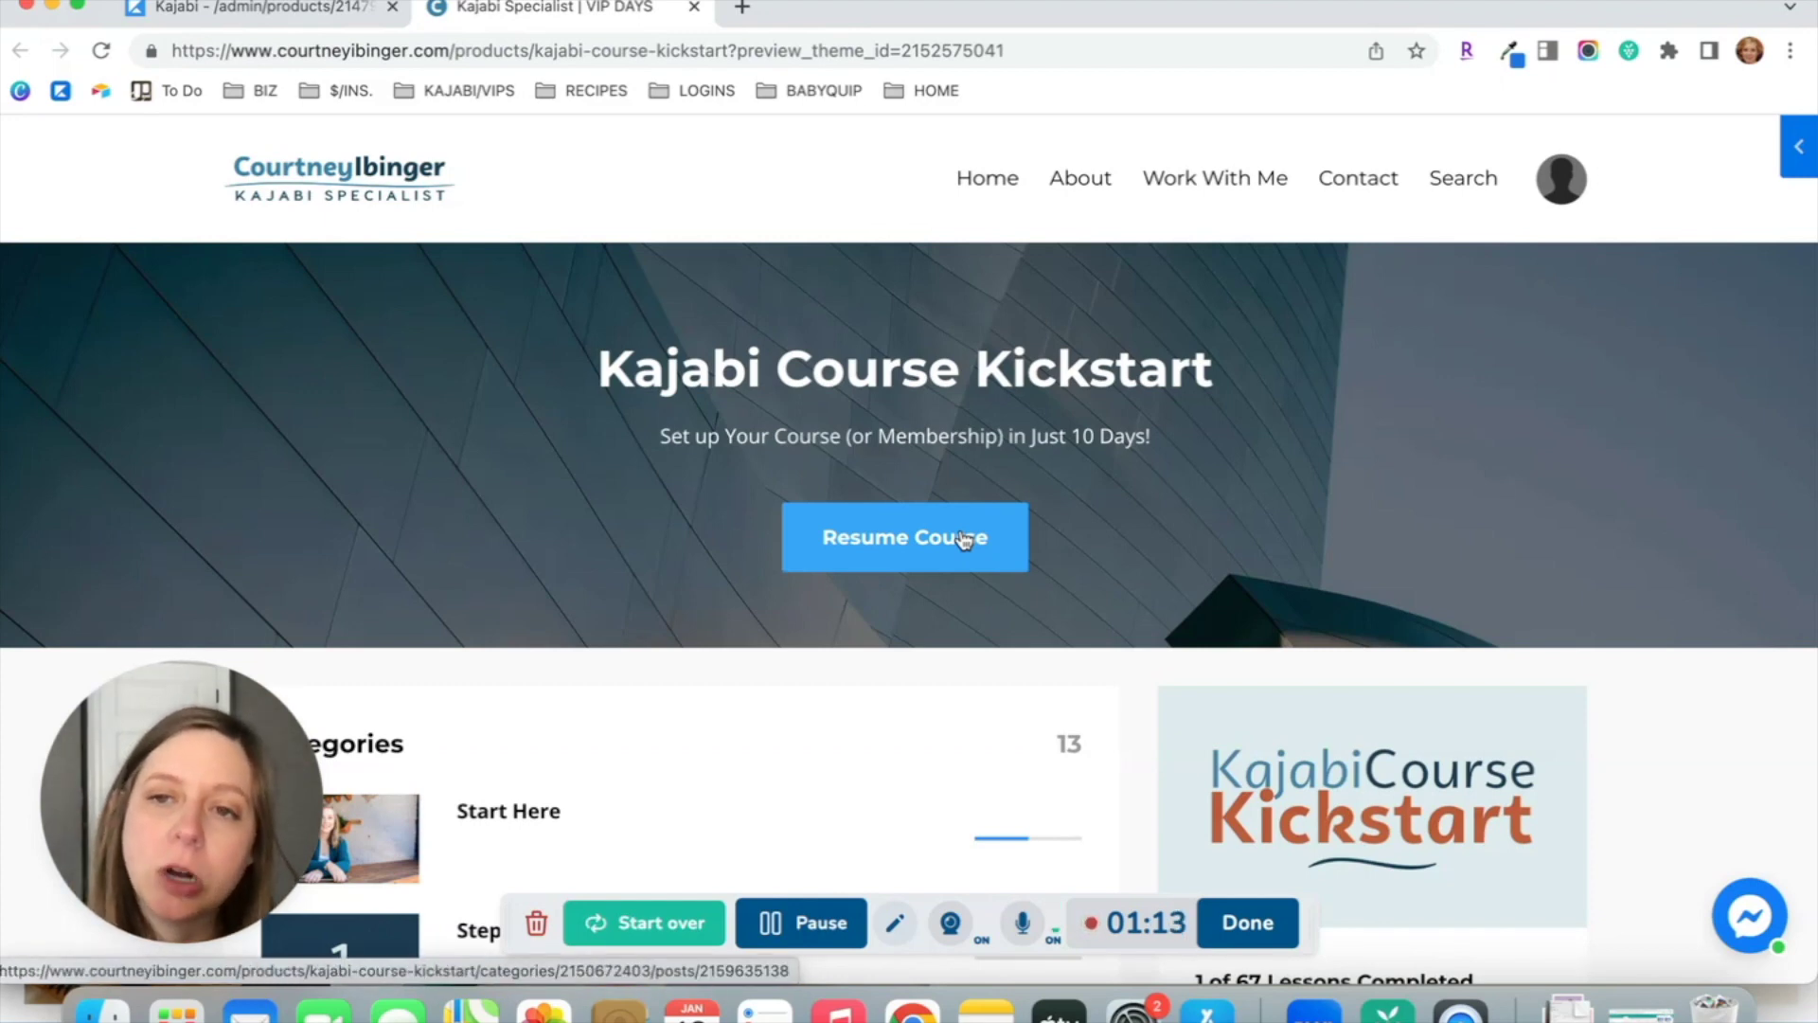
scroll(963, 539, "down", 5)
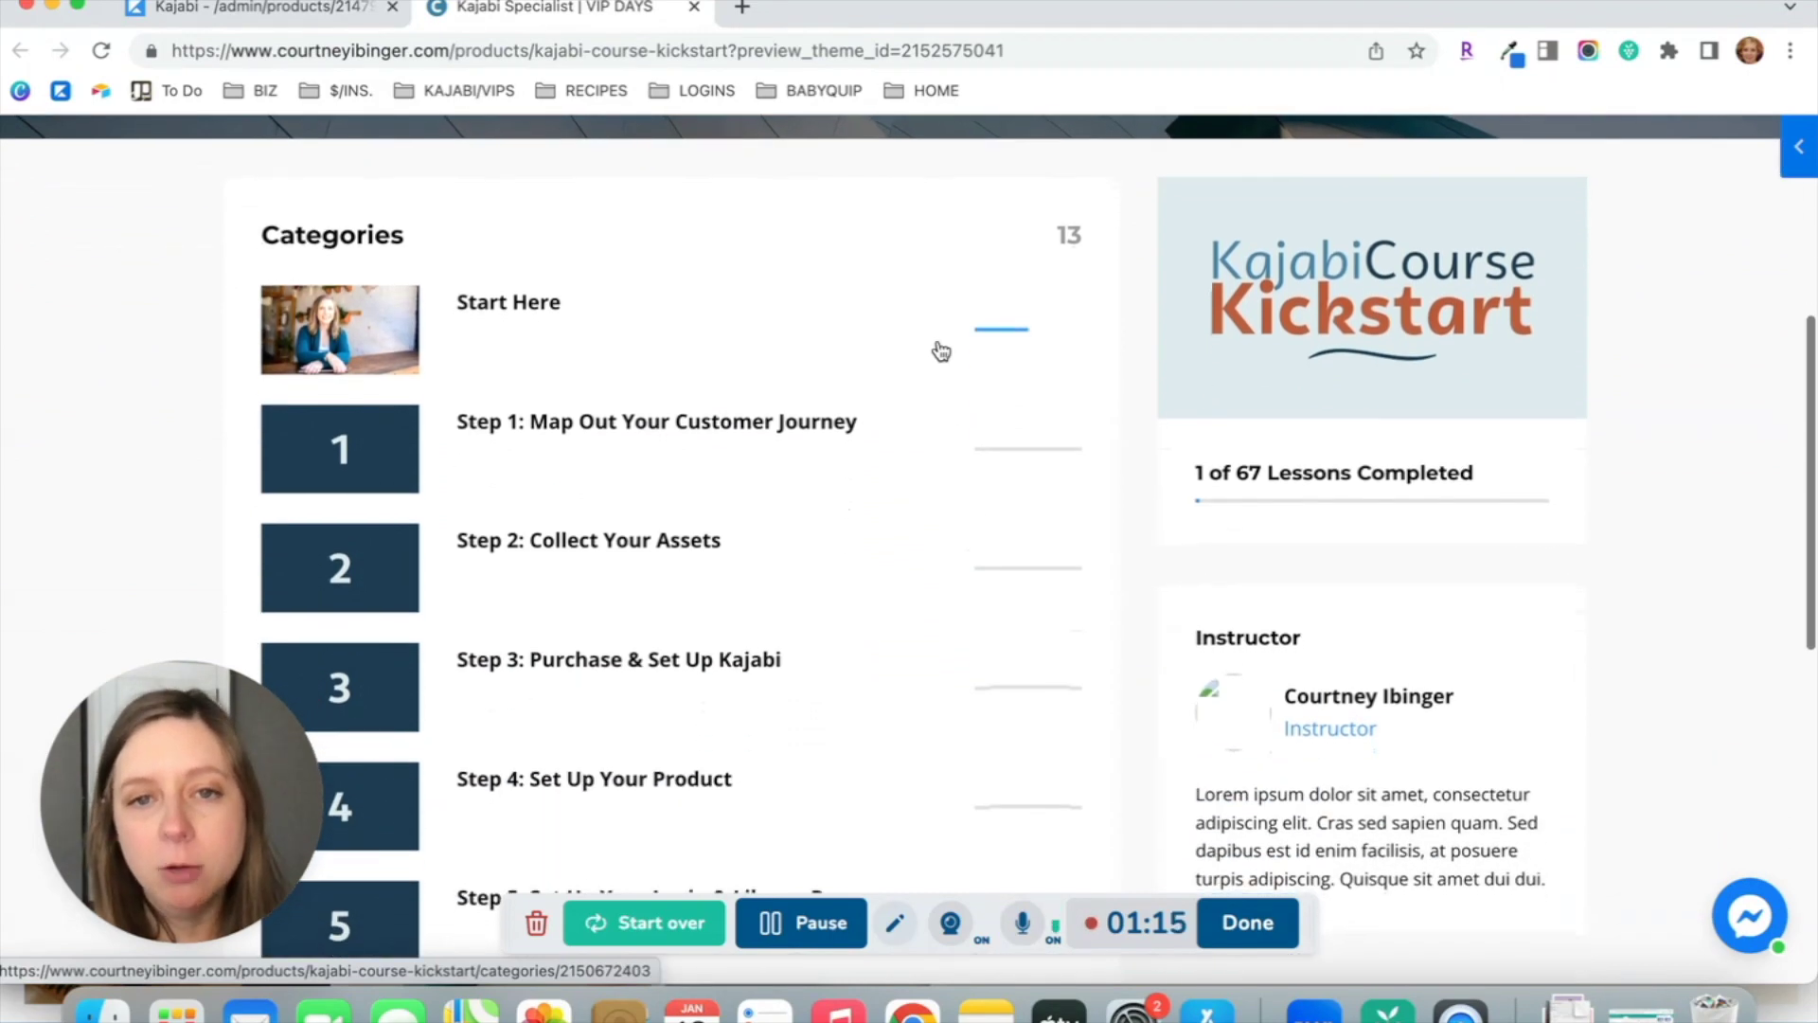
scroll(940, 347, "up", 3)
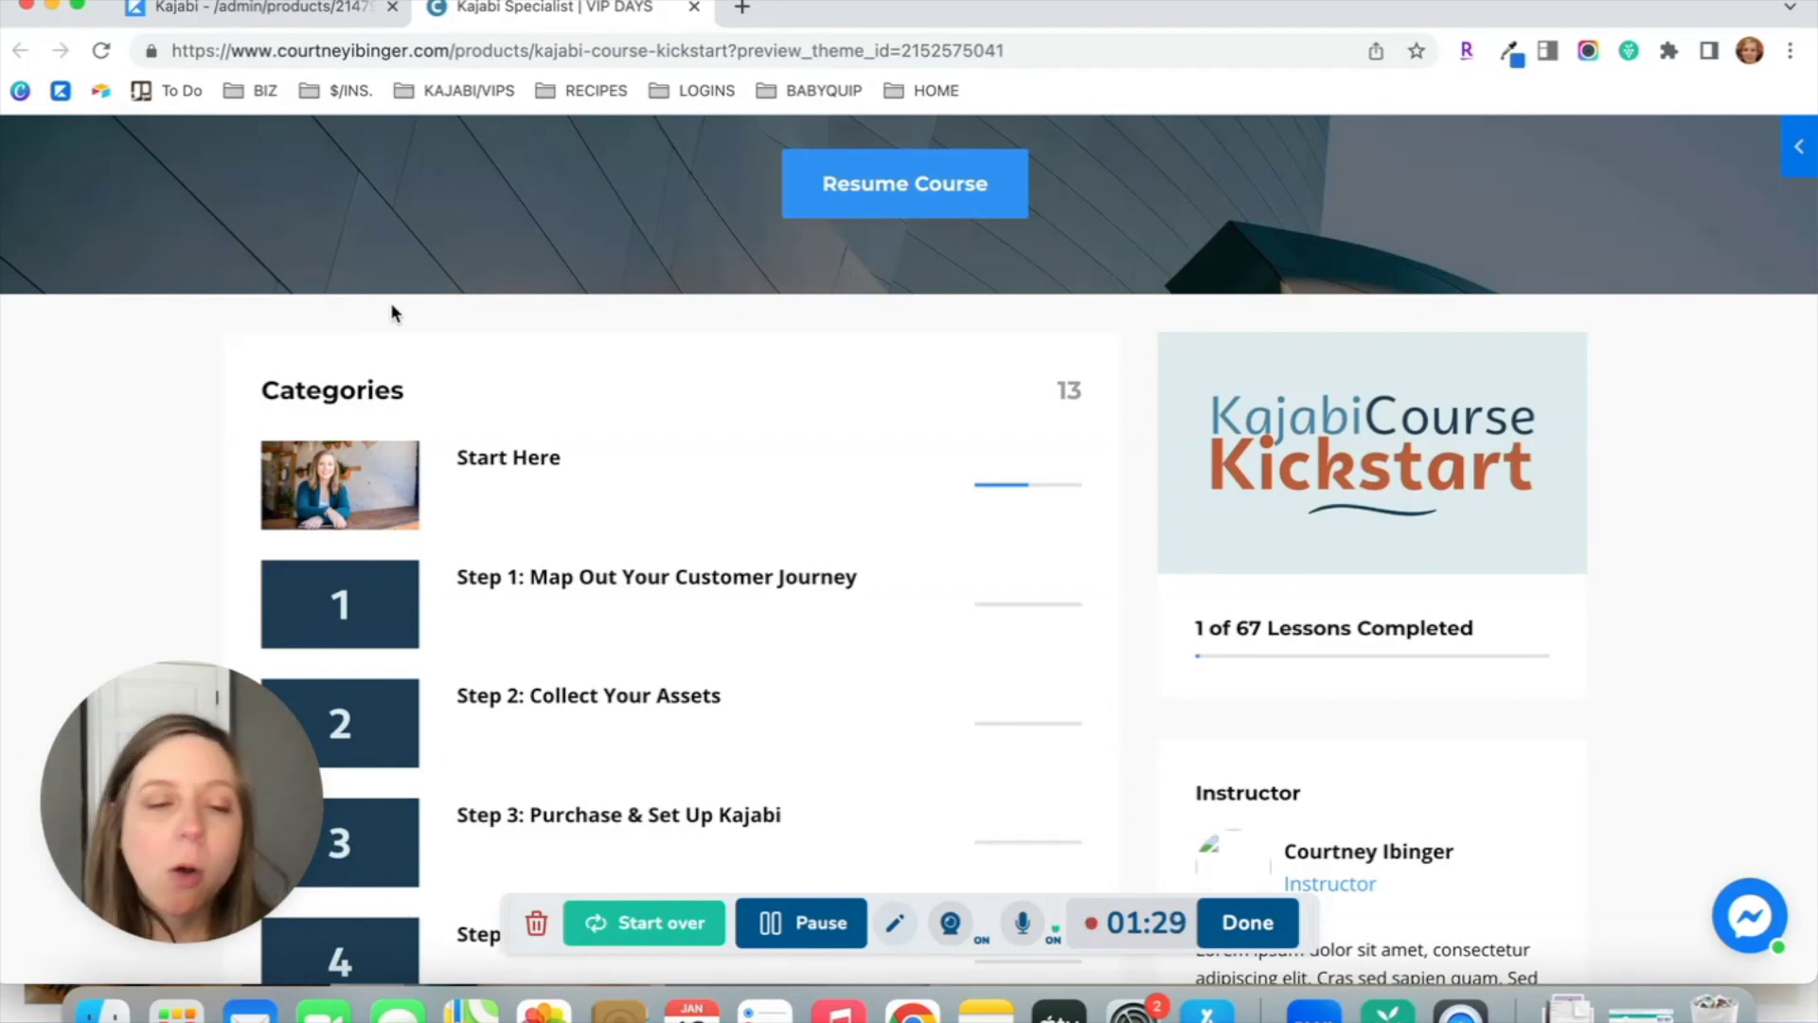
scroll(391, 308, "down", 2)
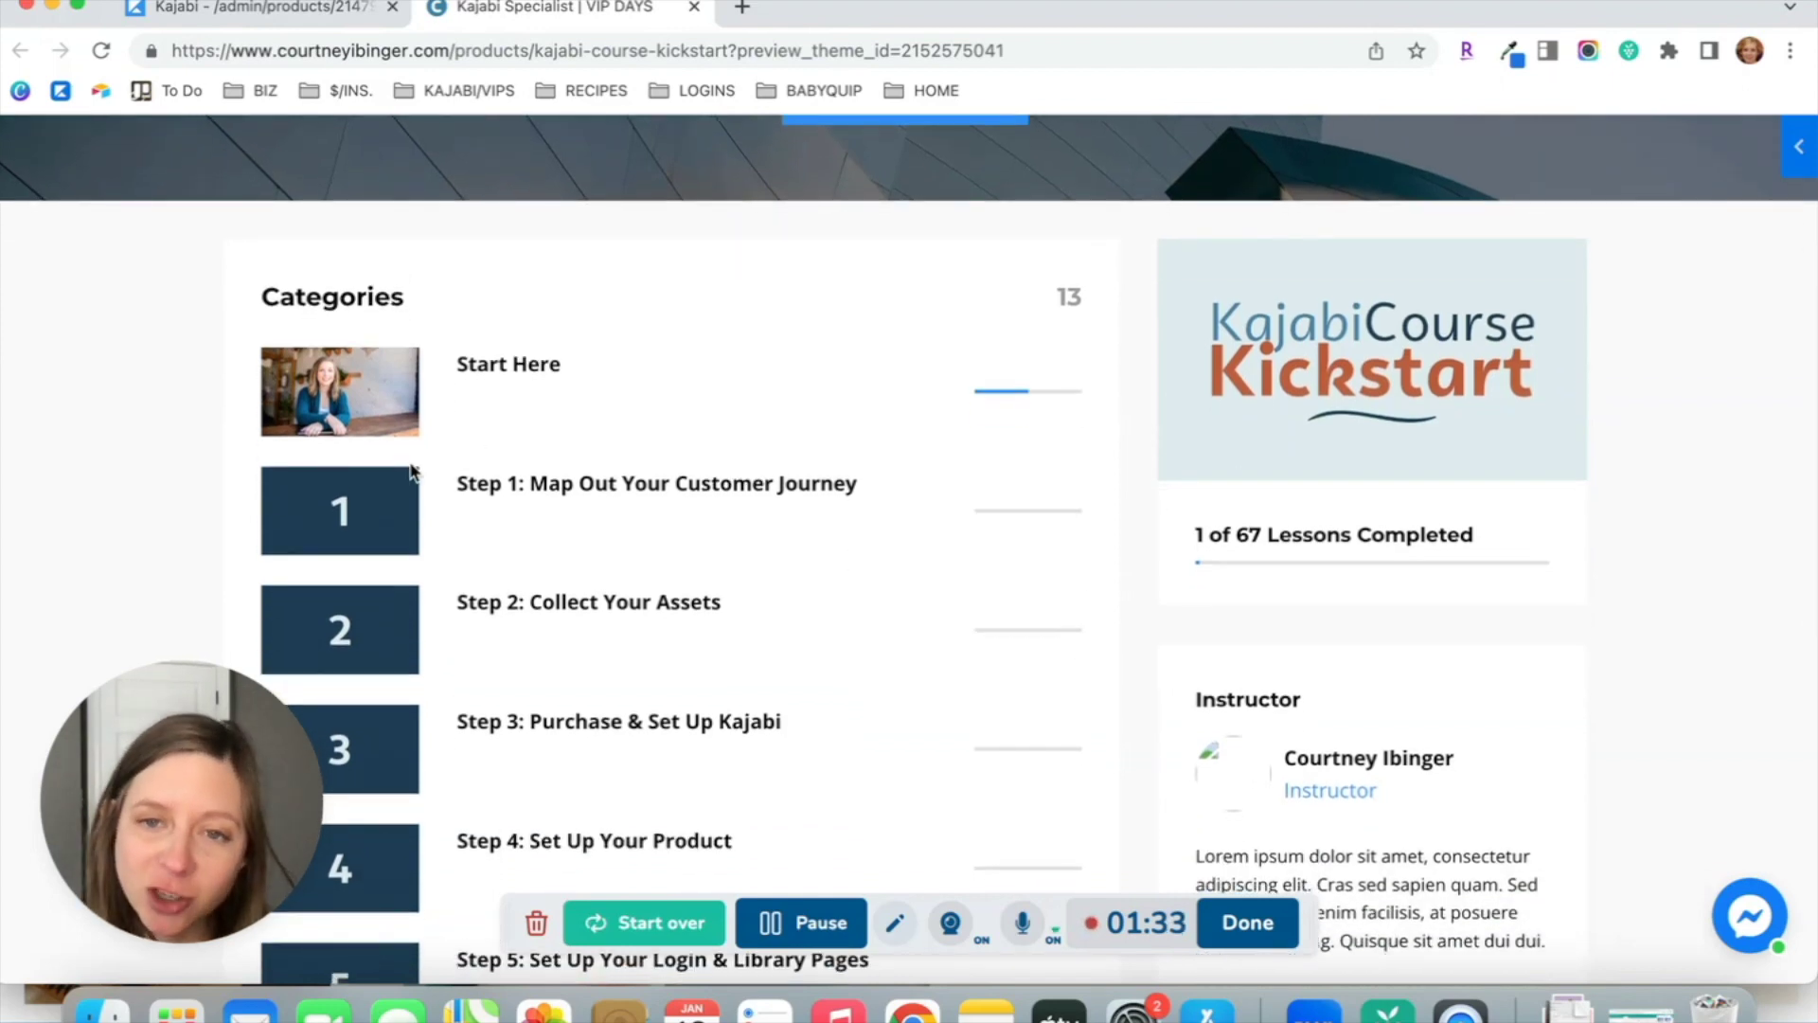
scroll(410, 471, "down", 2)
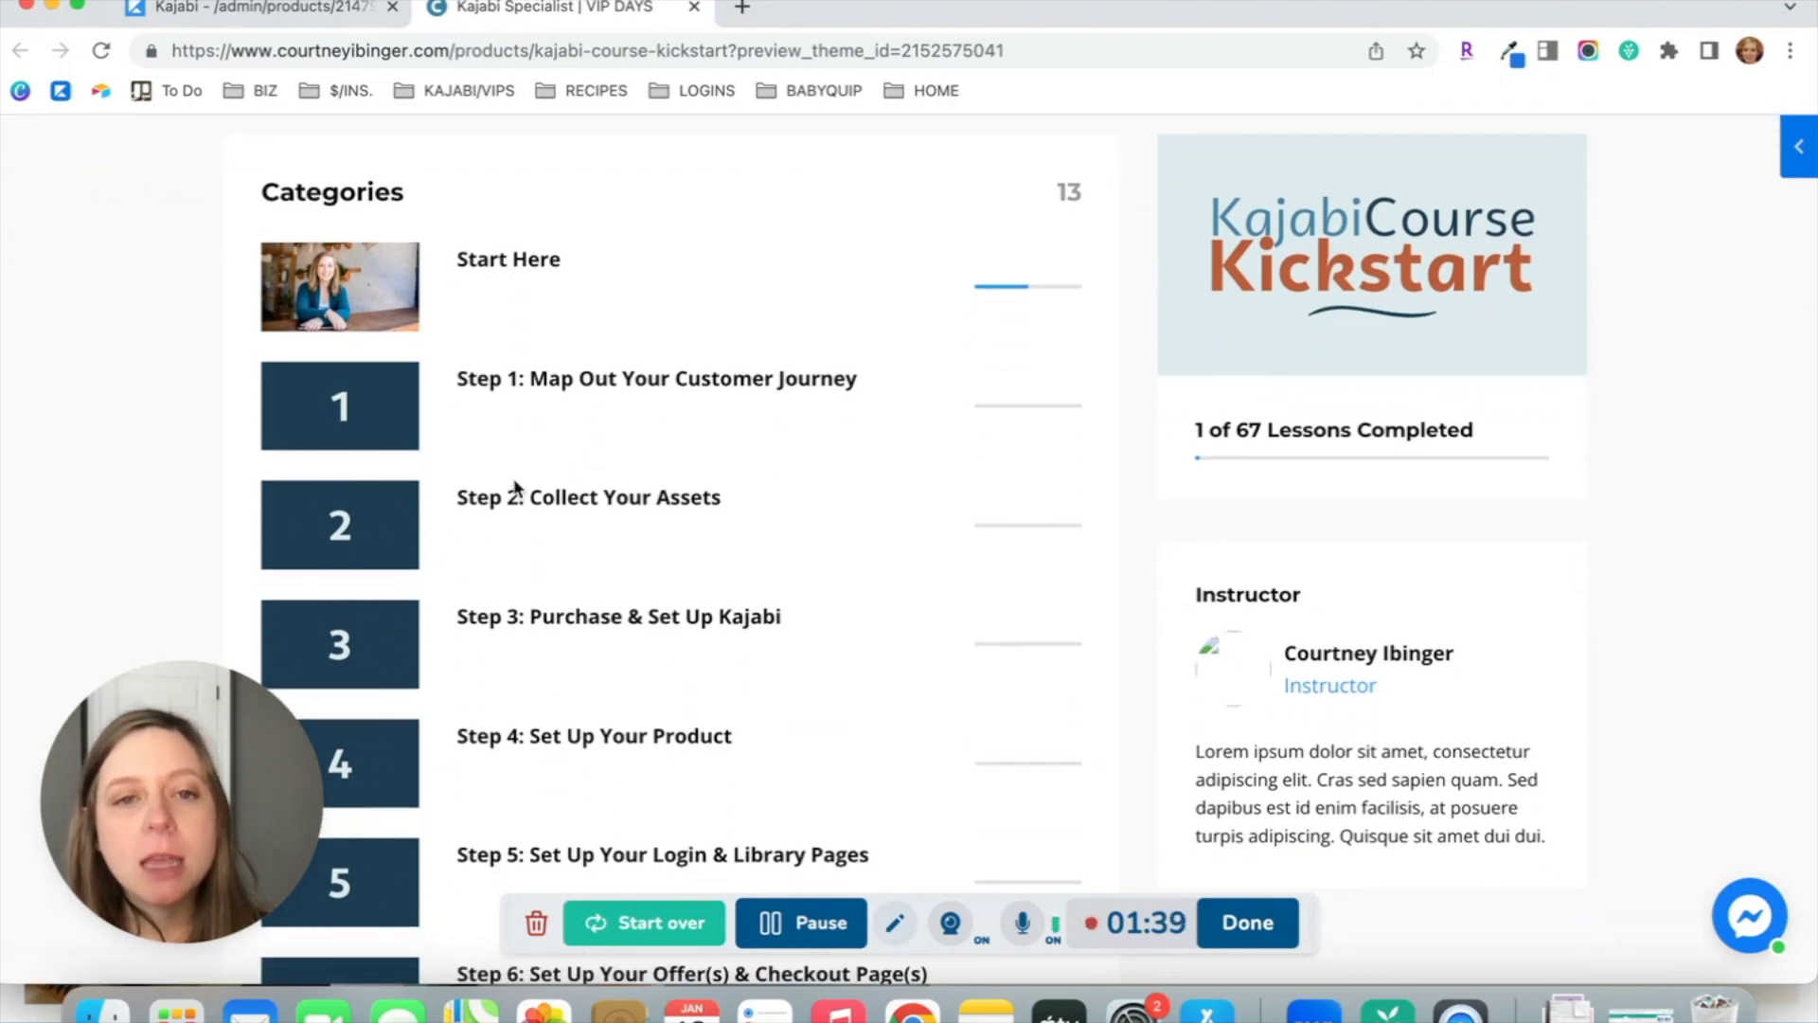
scroll(515, 486, "up", 1)
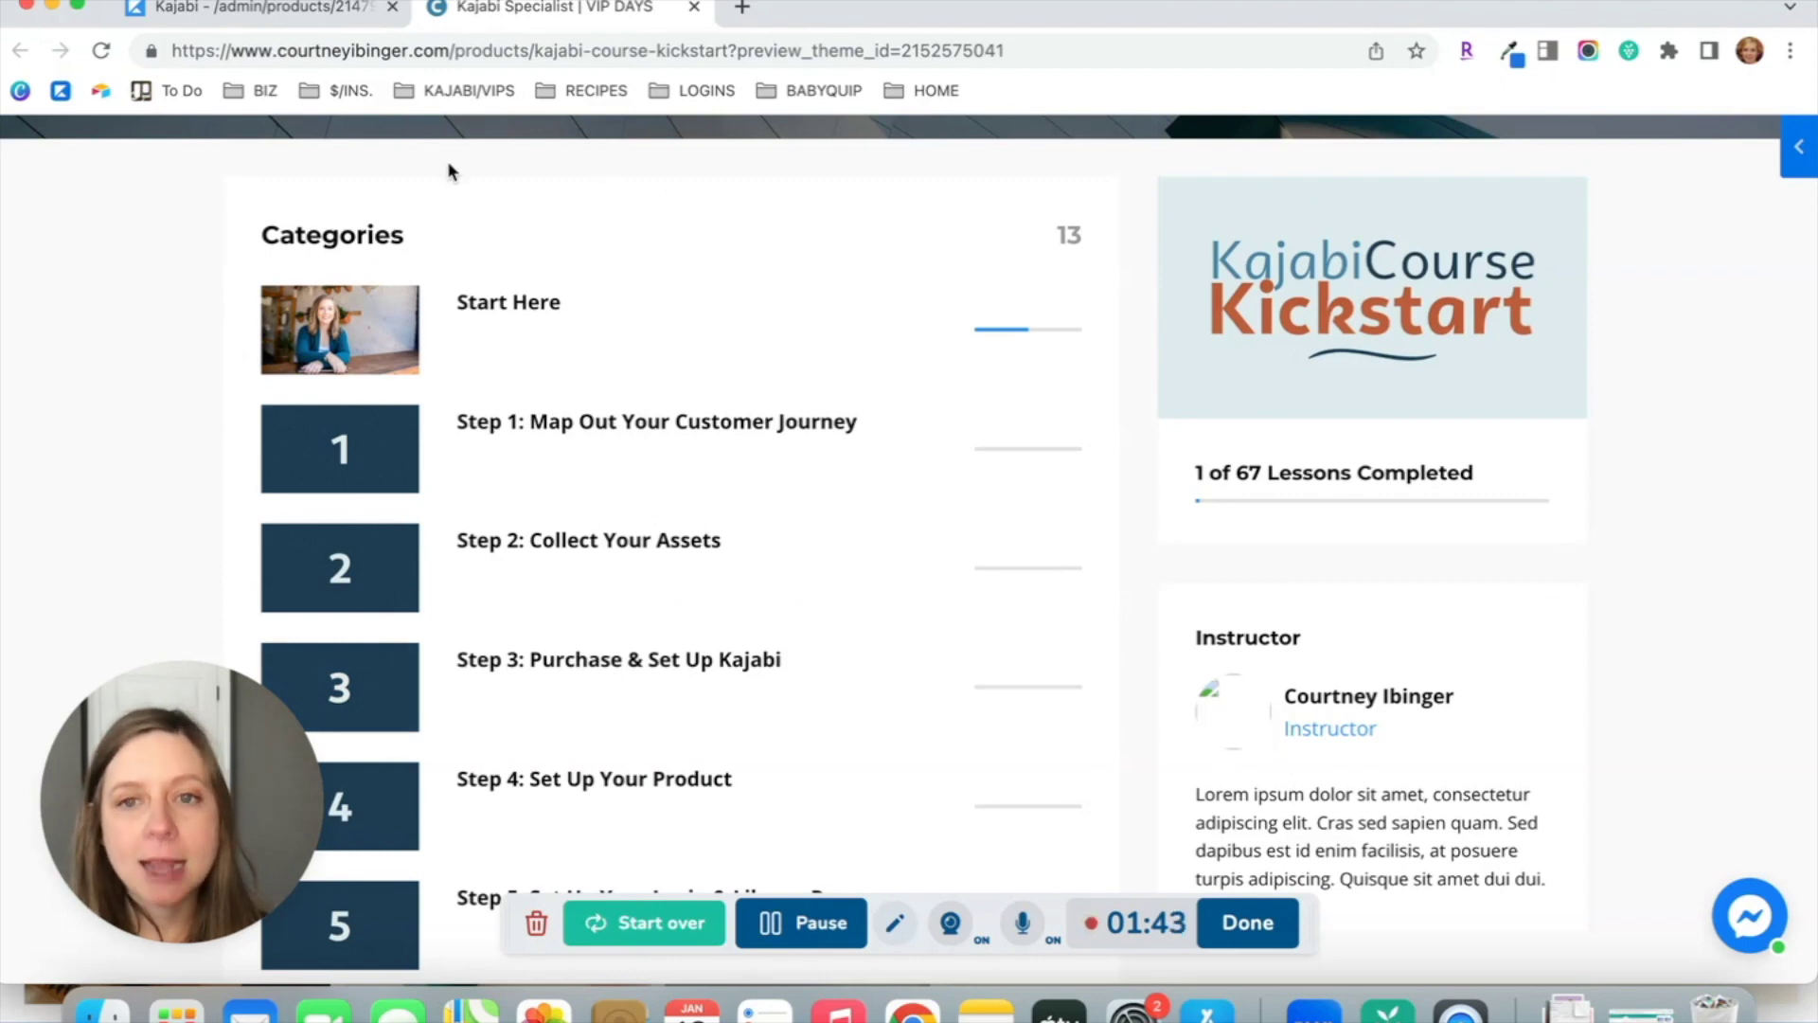
scroll(454, 231, "down", 6)
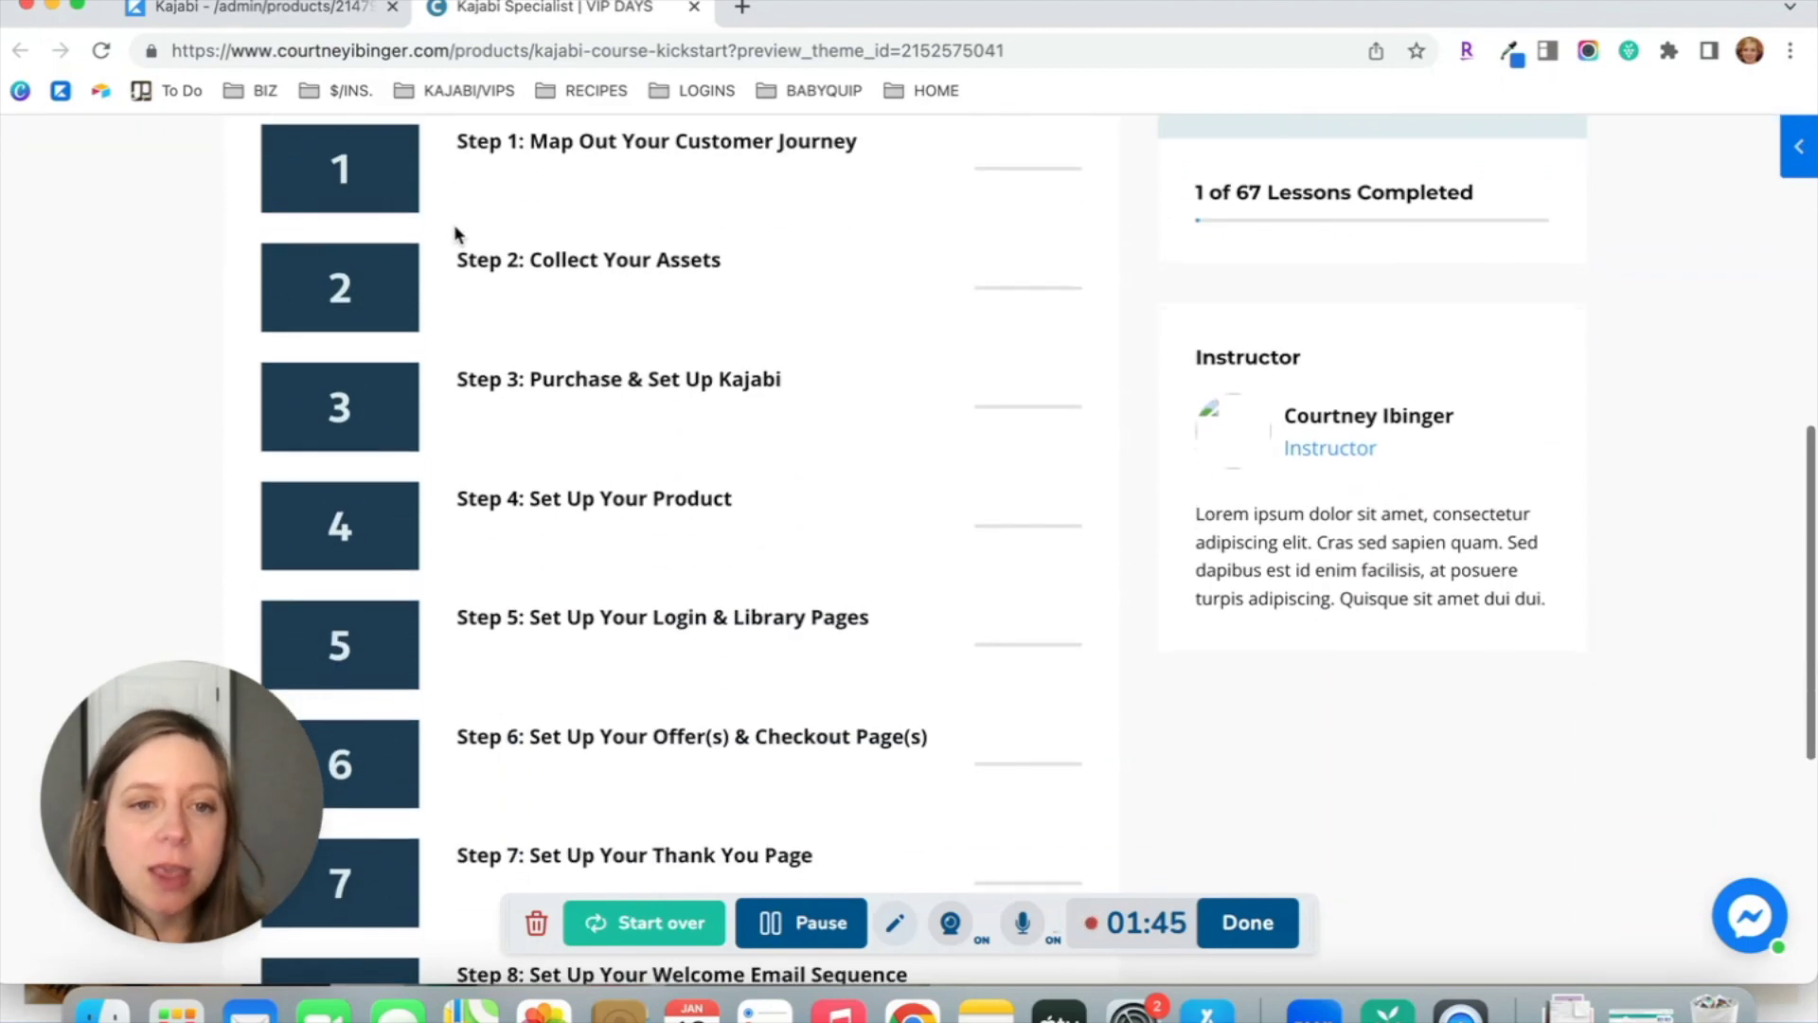
scroll(461, 242, "up", 5)
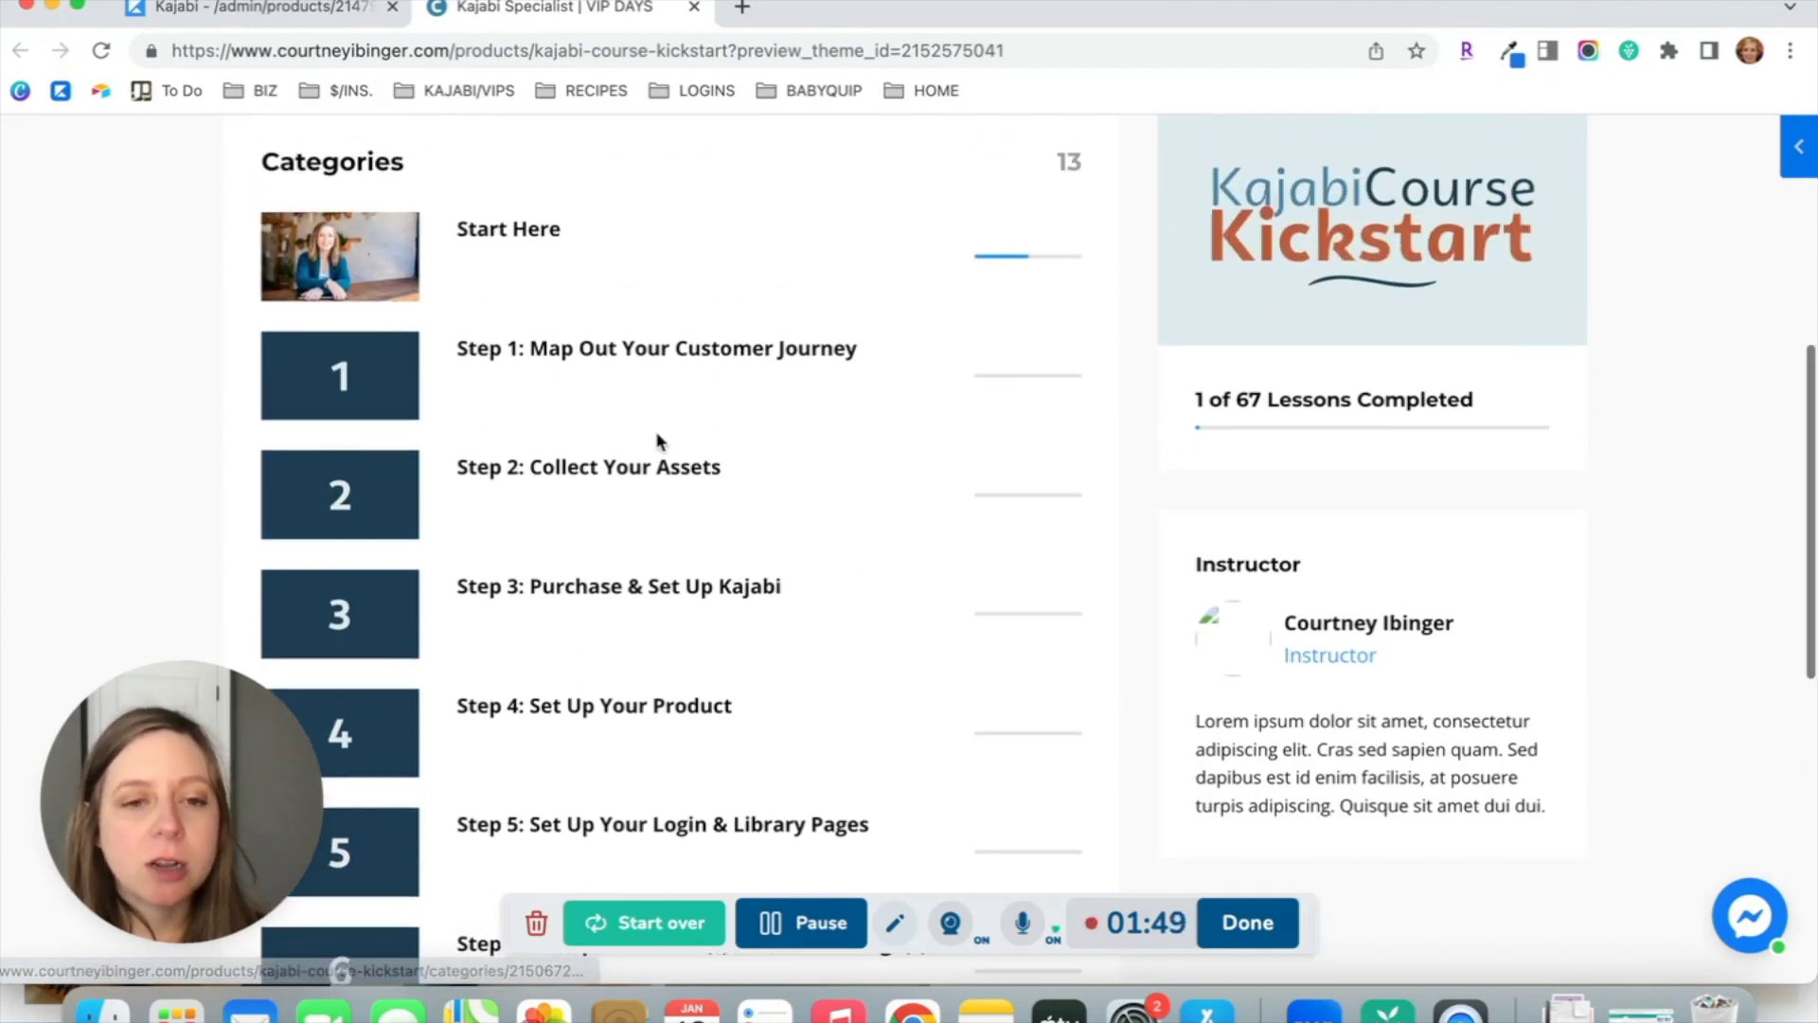
scroll(657, 438, "down", 3)
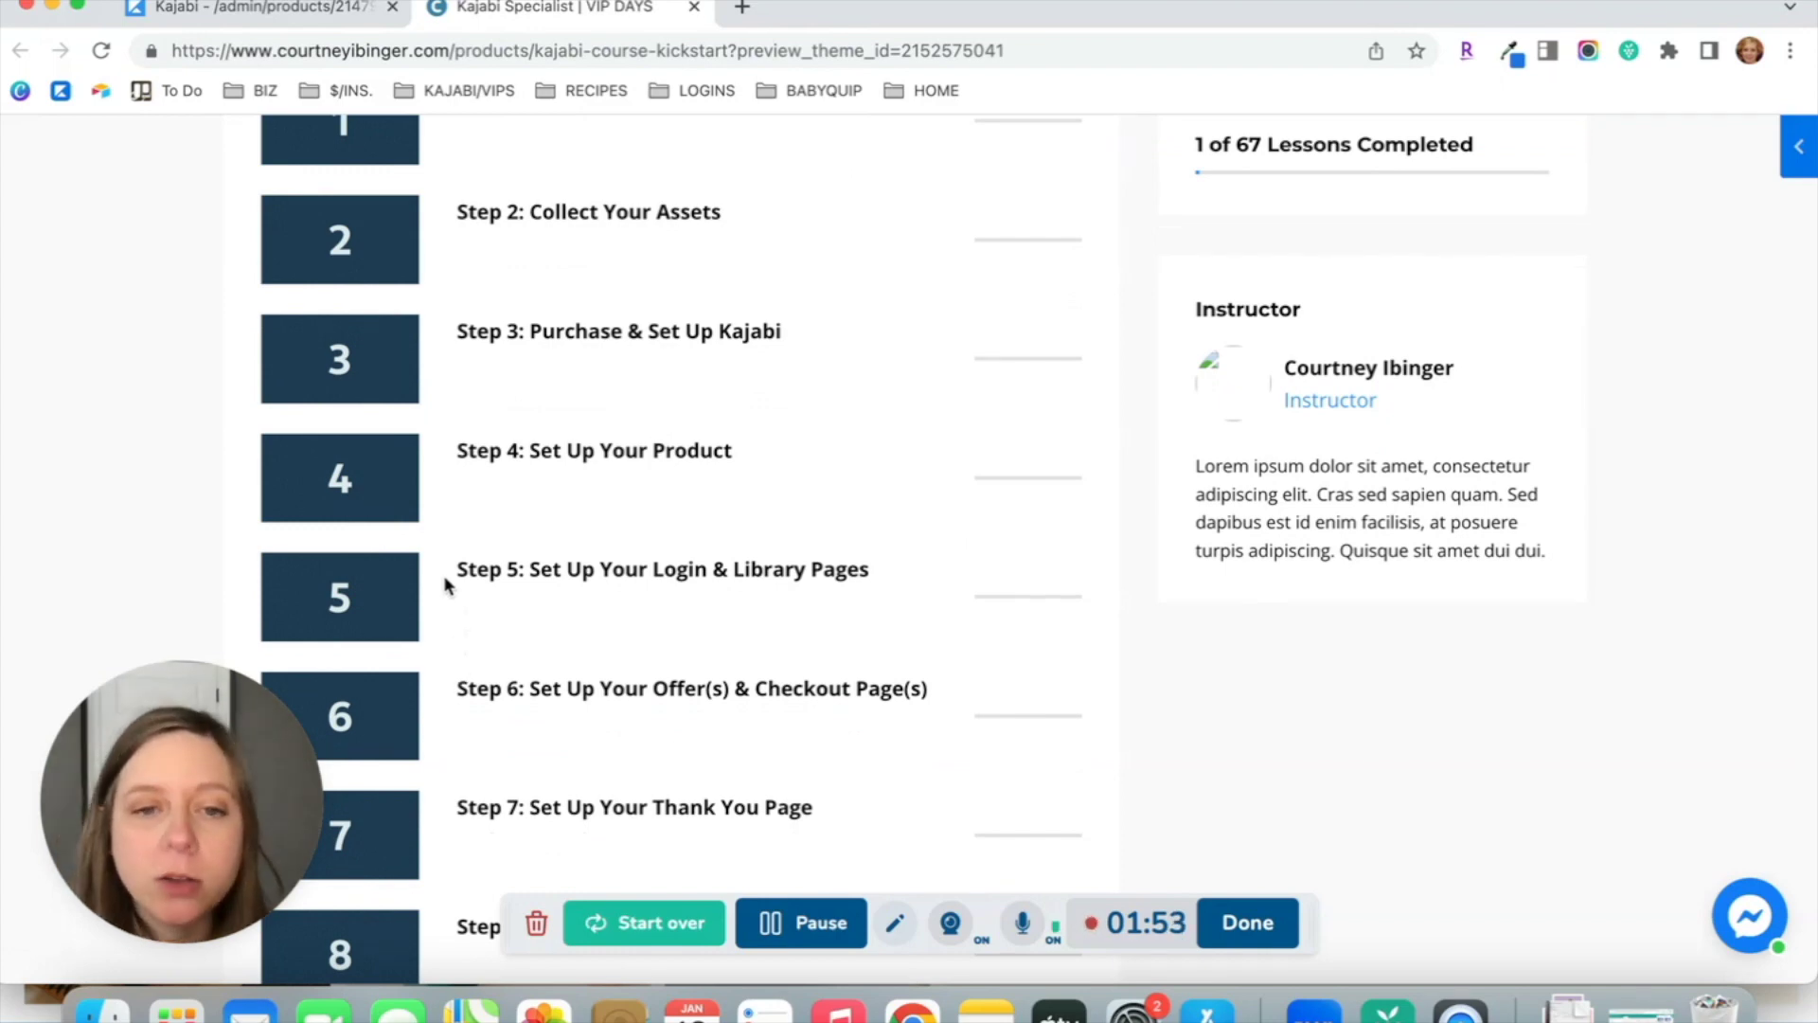
scroll(548, 523, "up", 5)
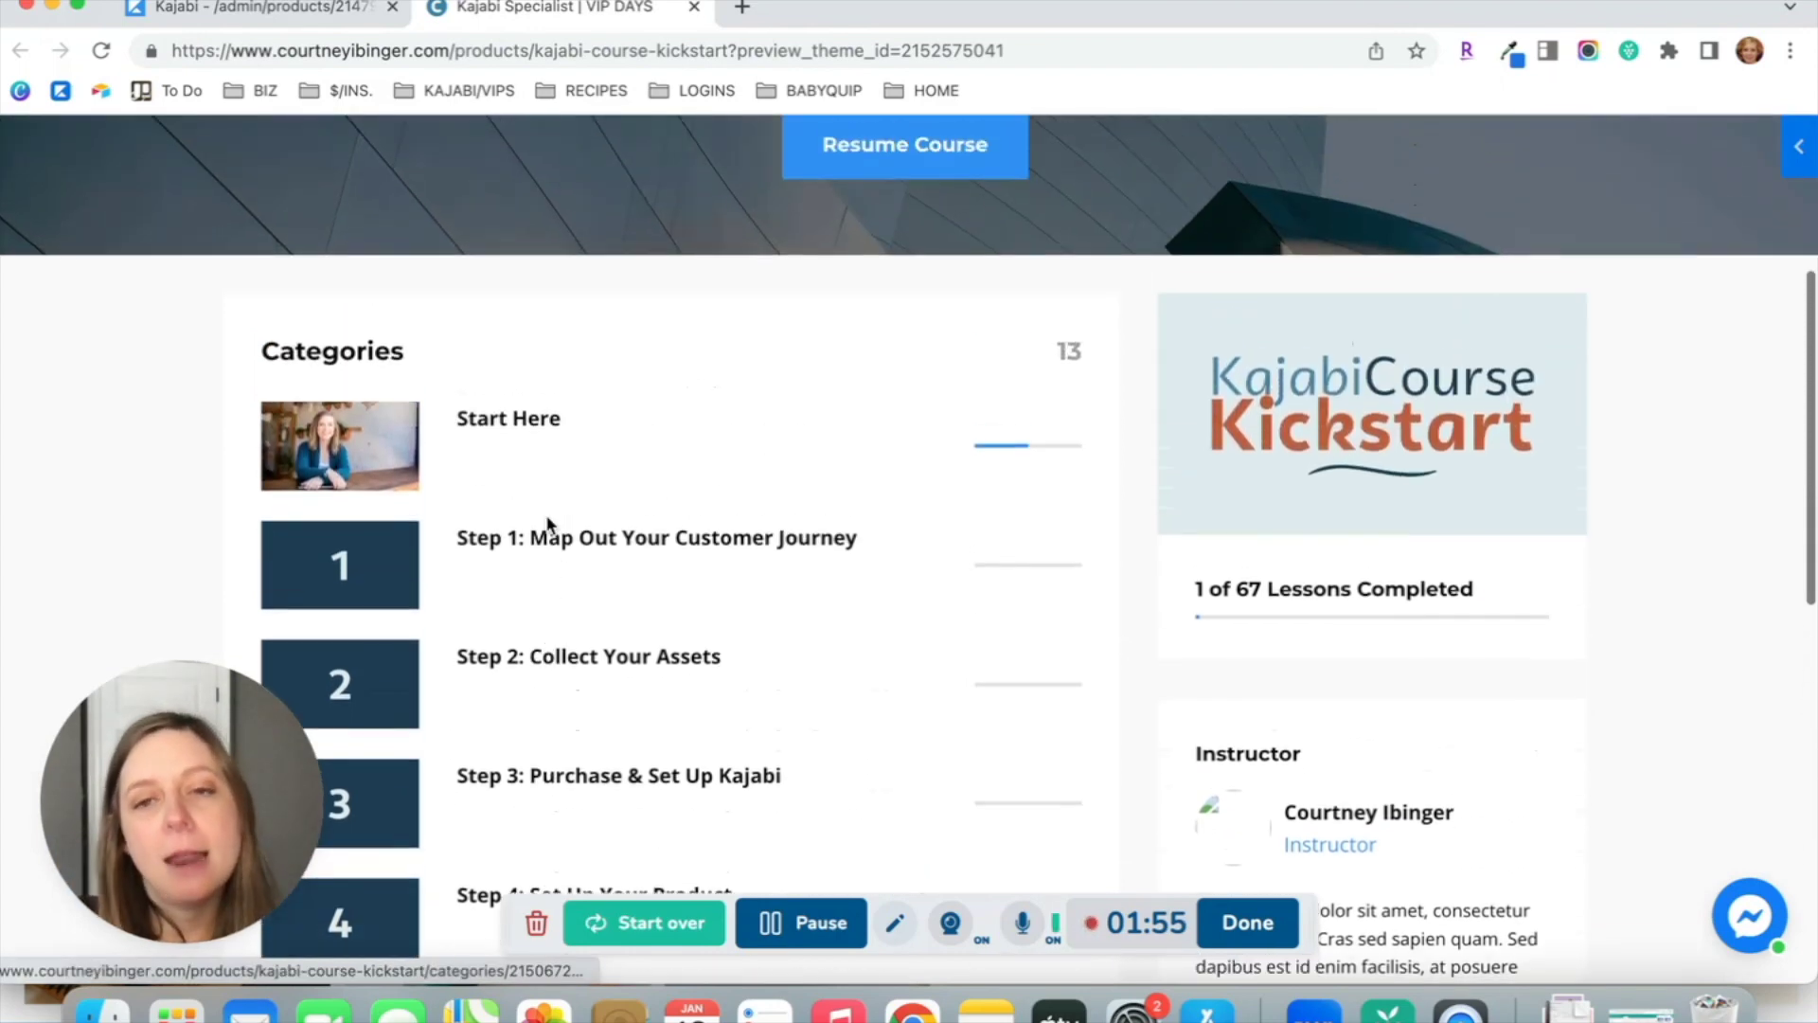
scroll(559, 515, "down", 2)
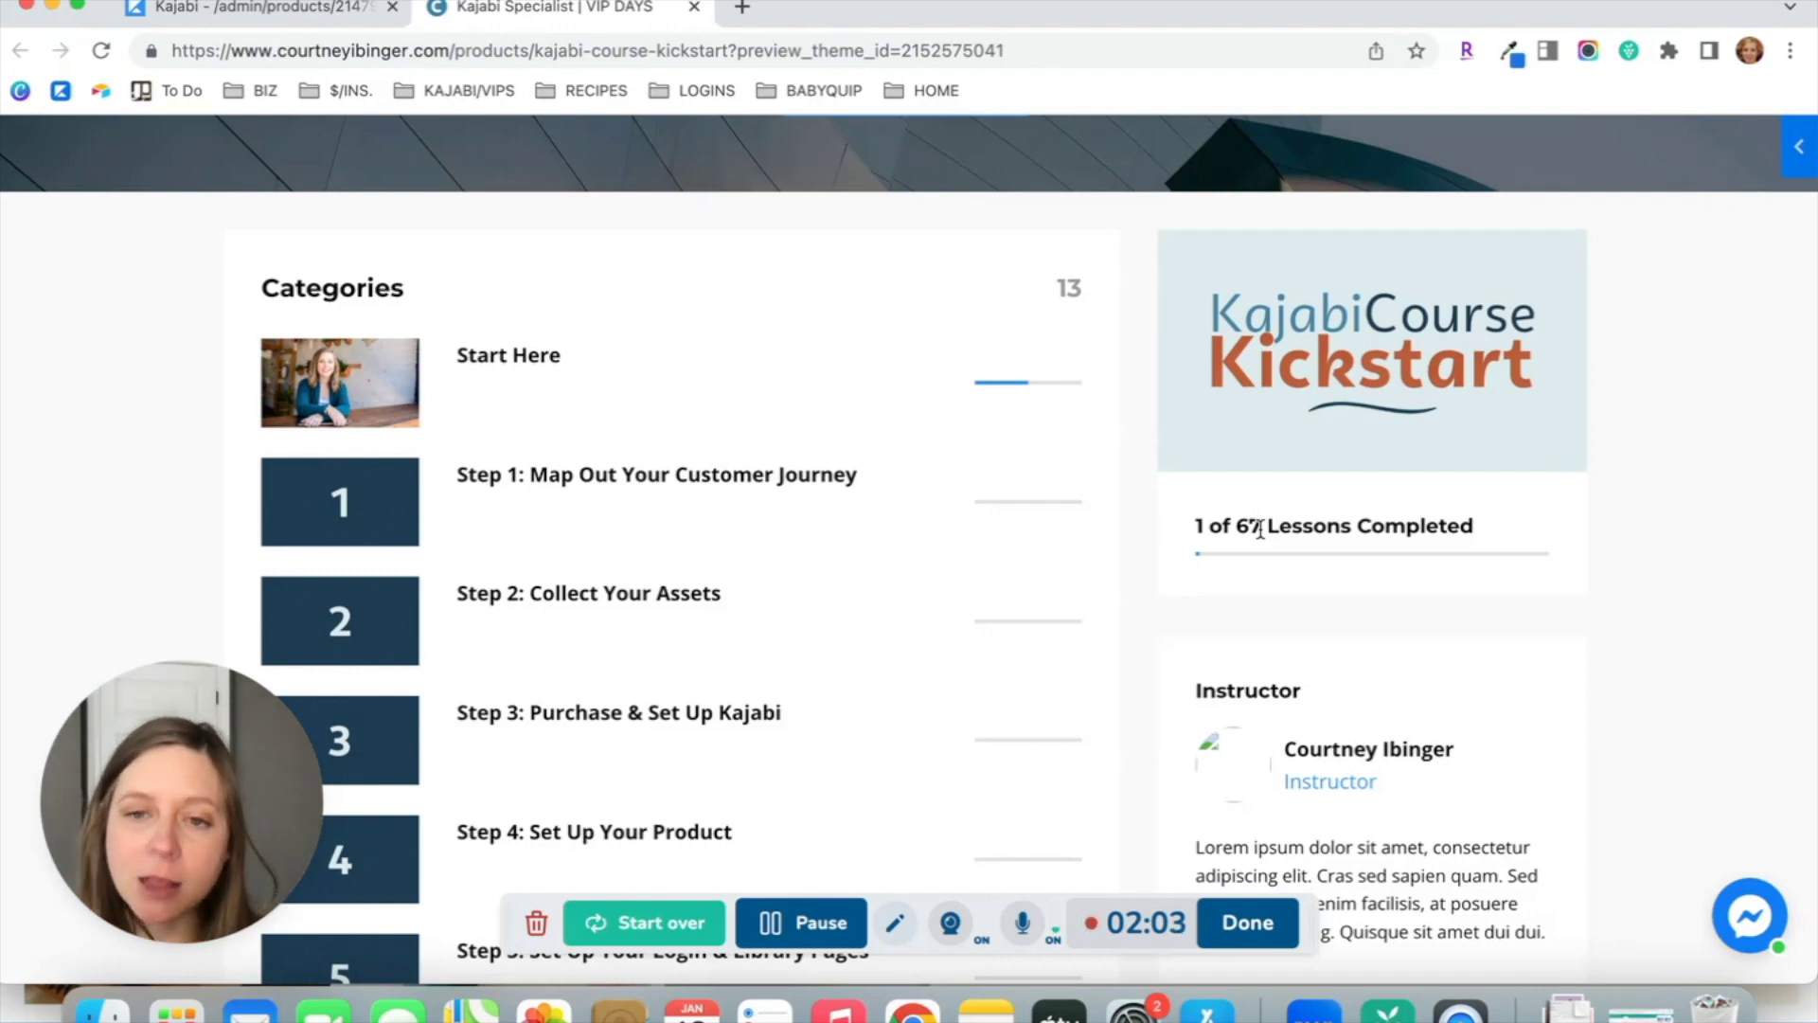
scroll(1260, 529, "down", 3)
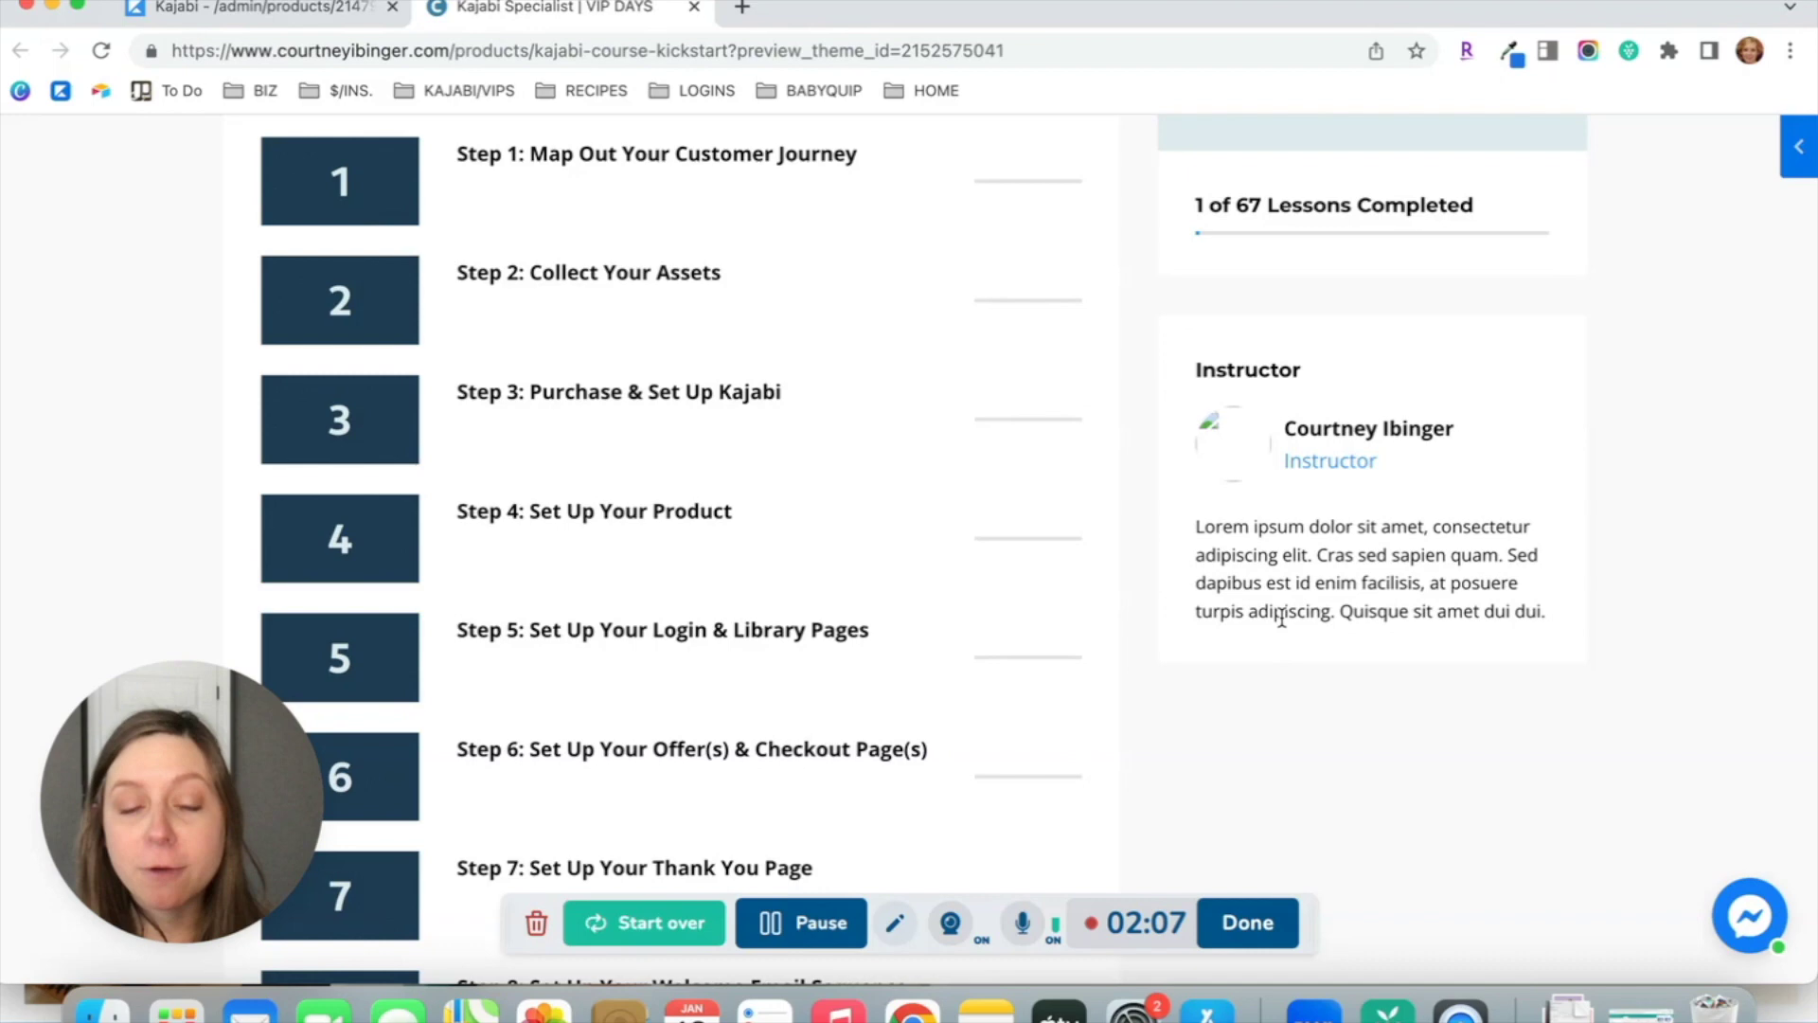
scroll(1254, 592, "up", 3)
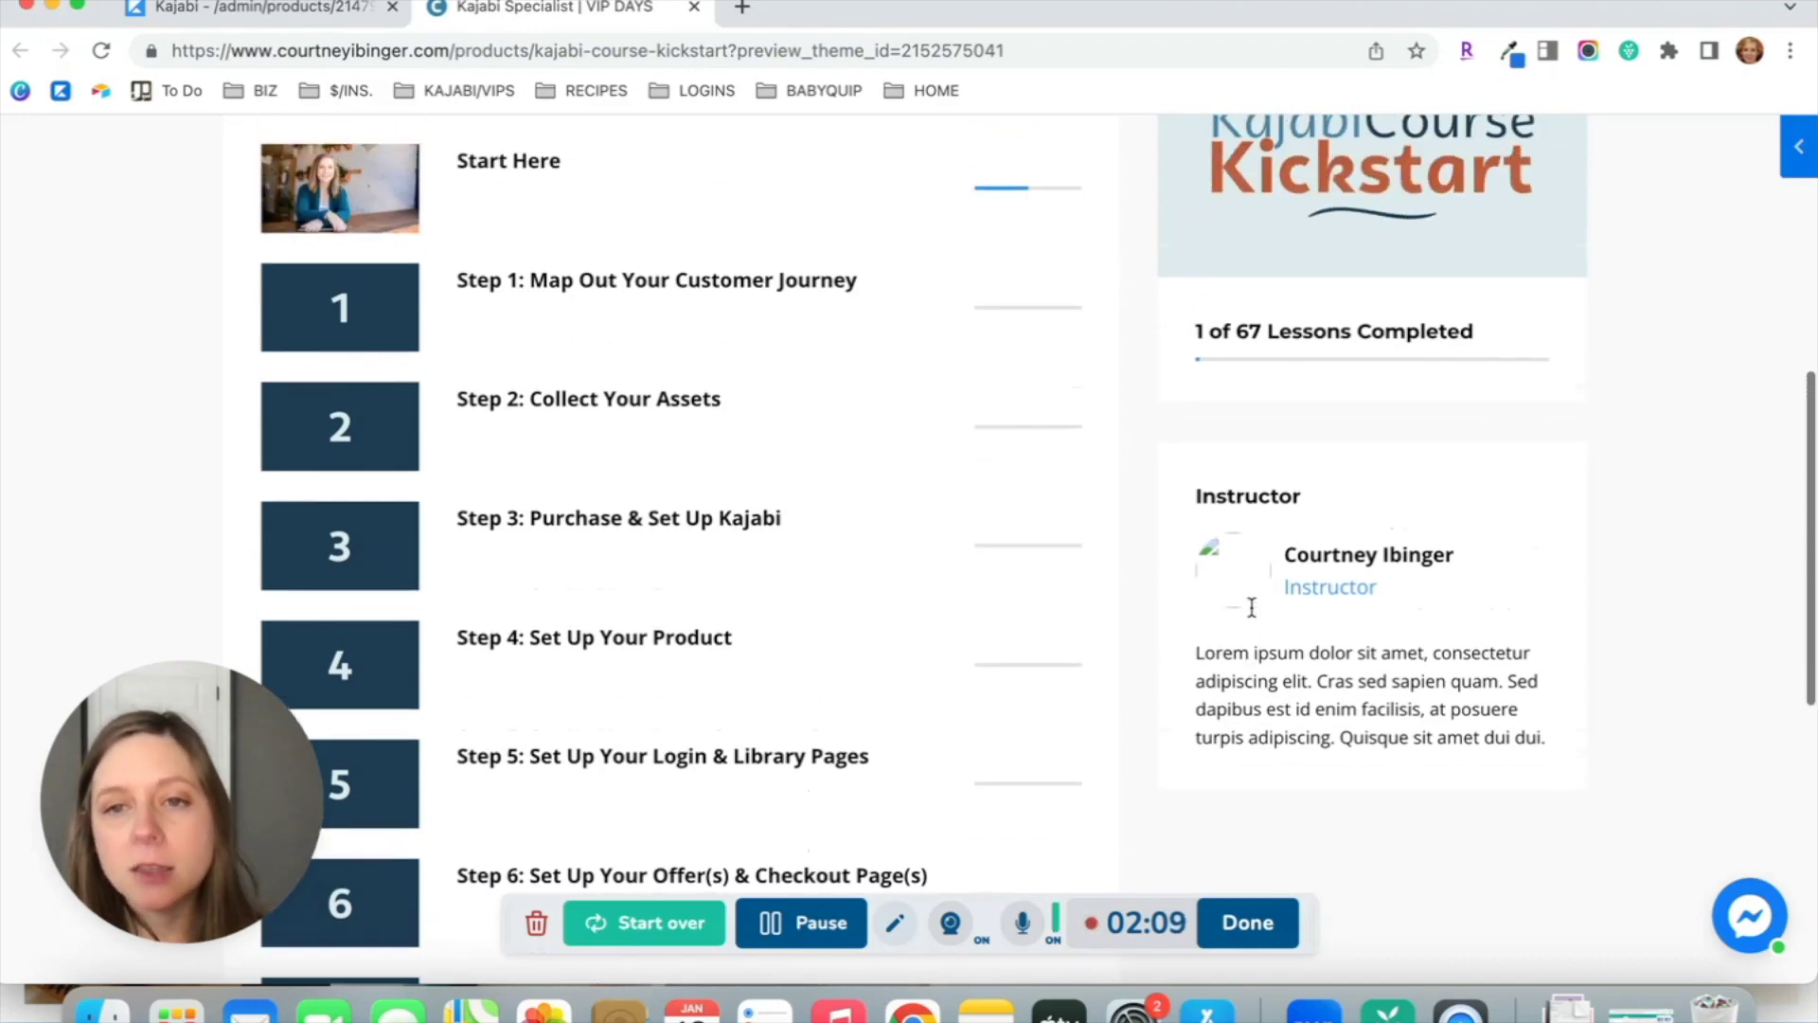
scroll(1256, 580, "up", 1)
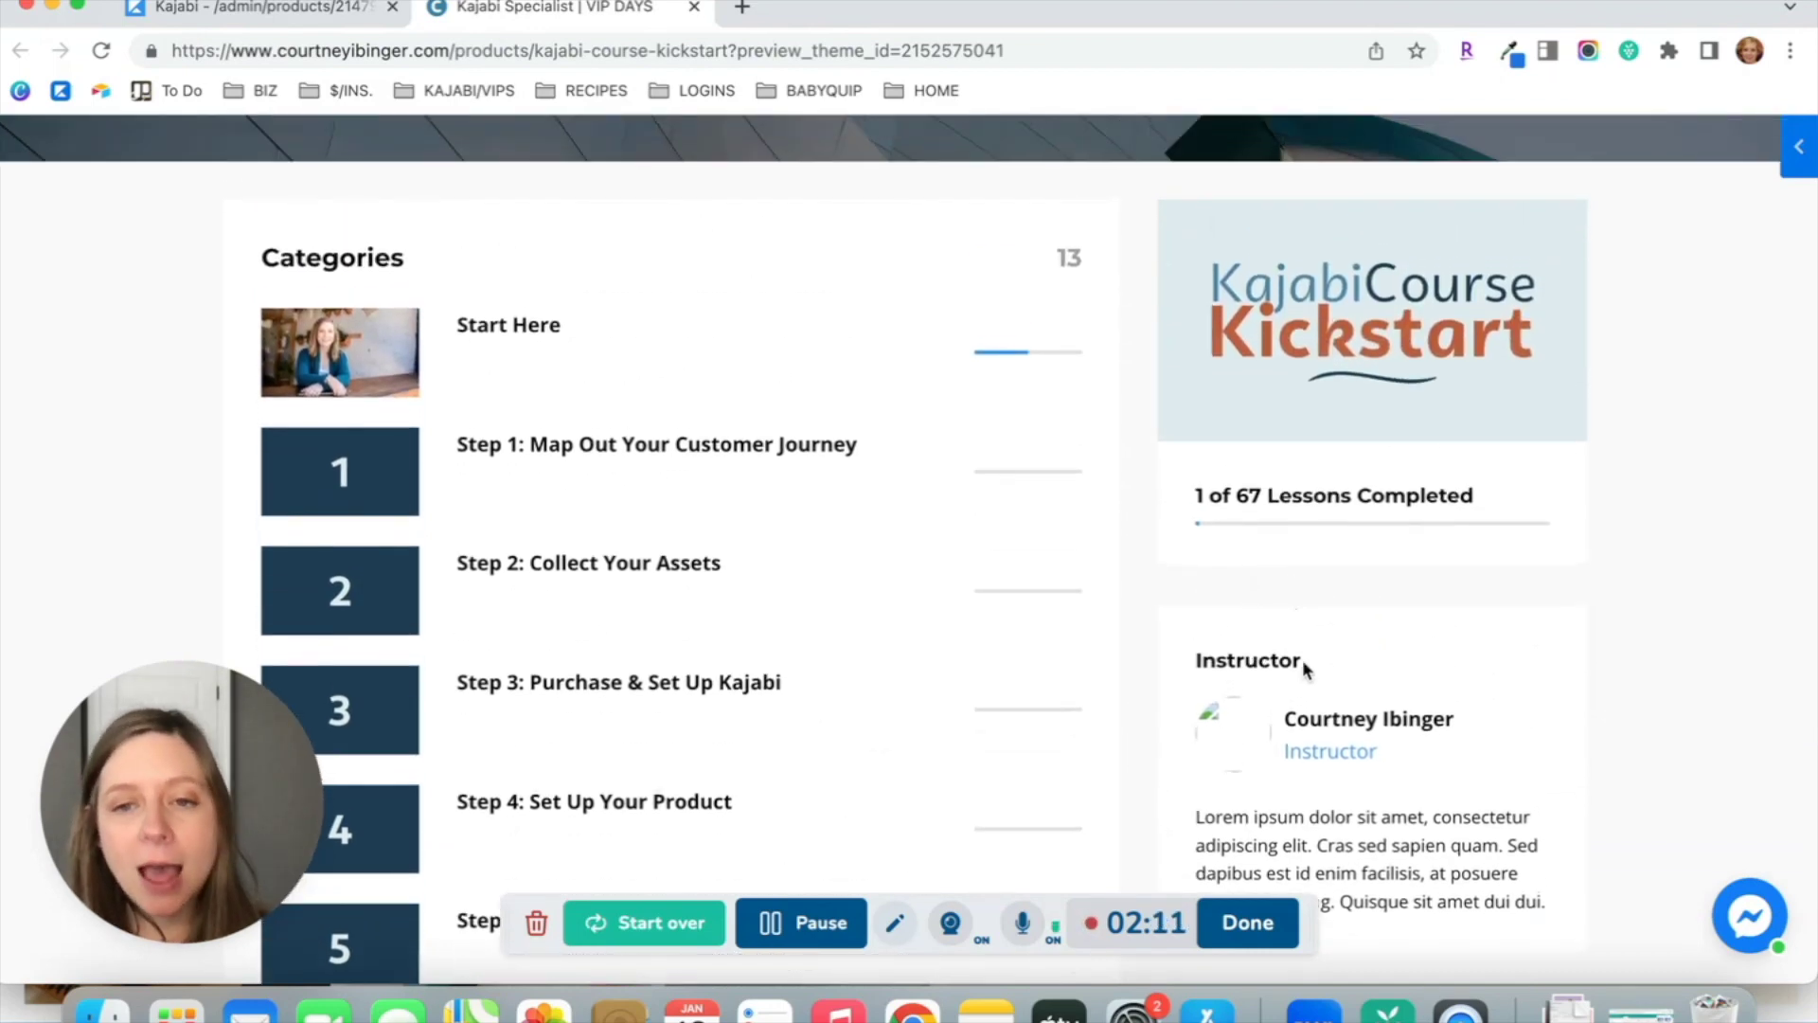
scroll(1304, 616, "down", 1)
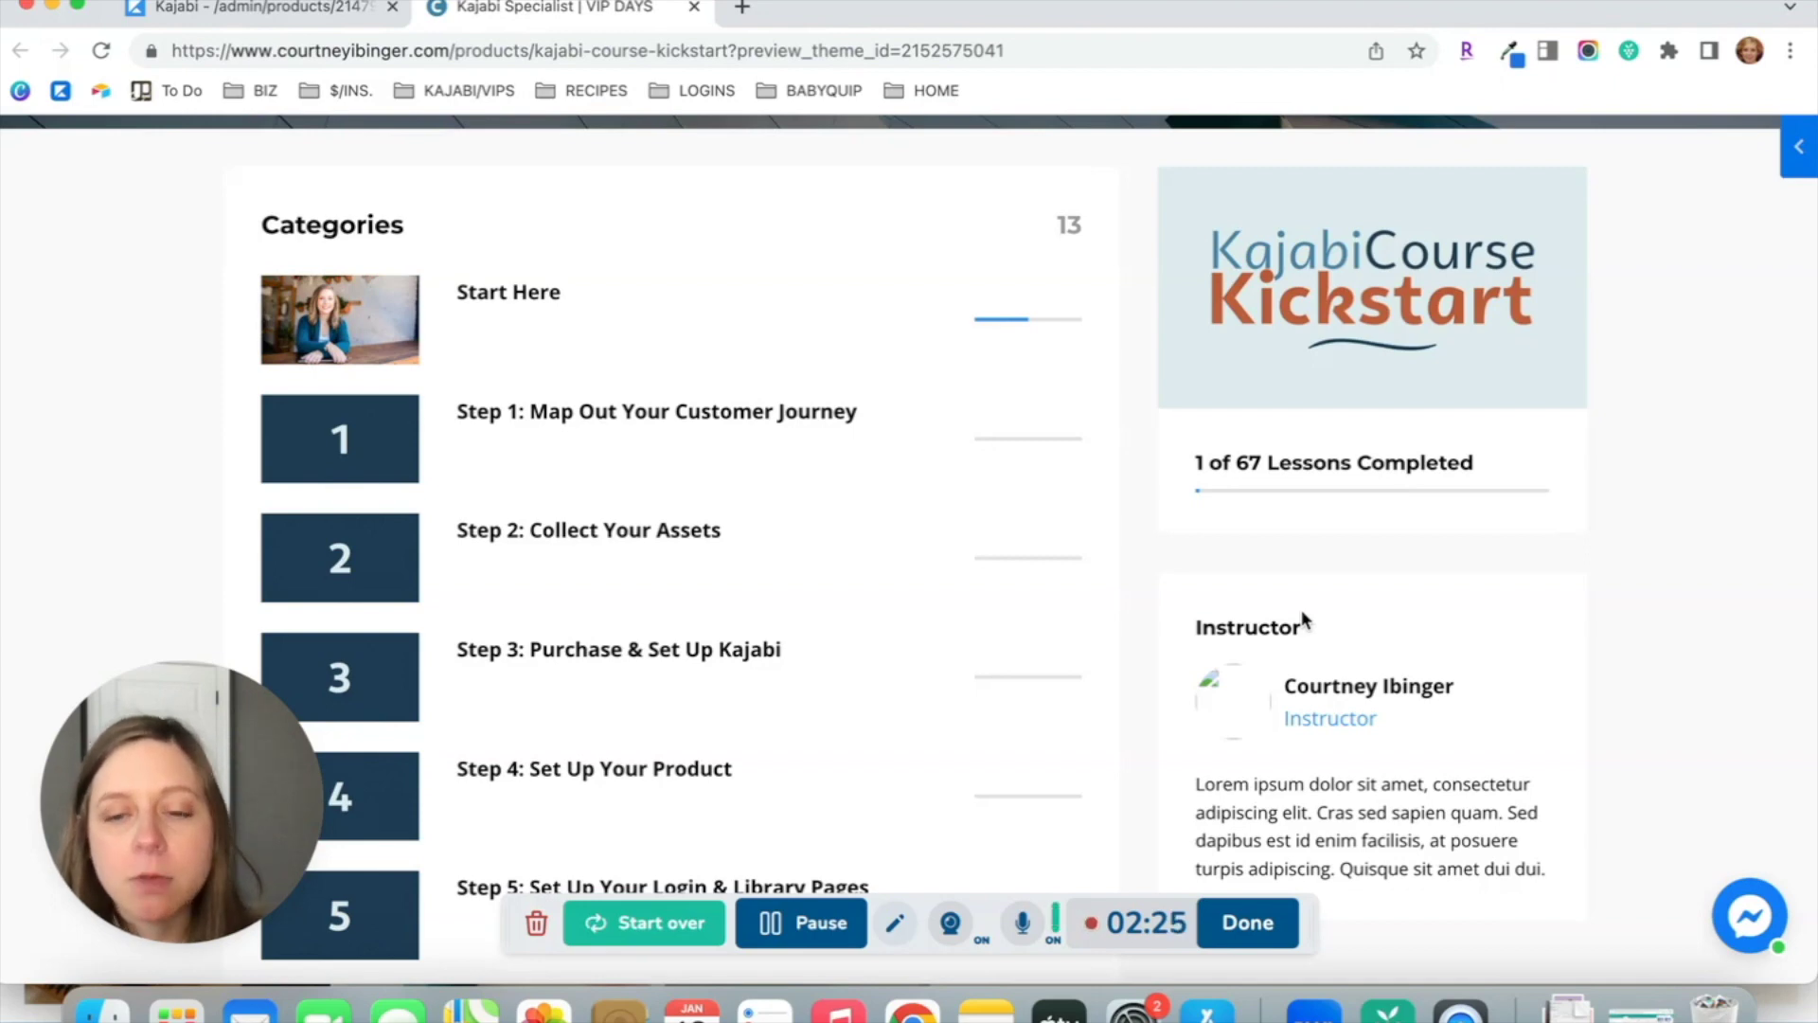
scroll(1302, 617, "down", 5)
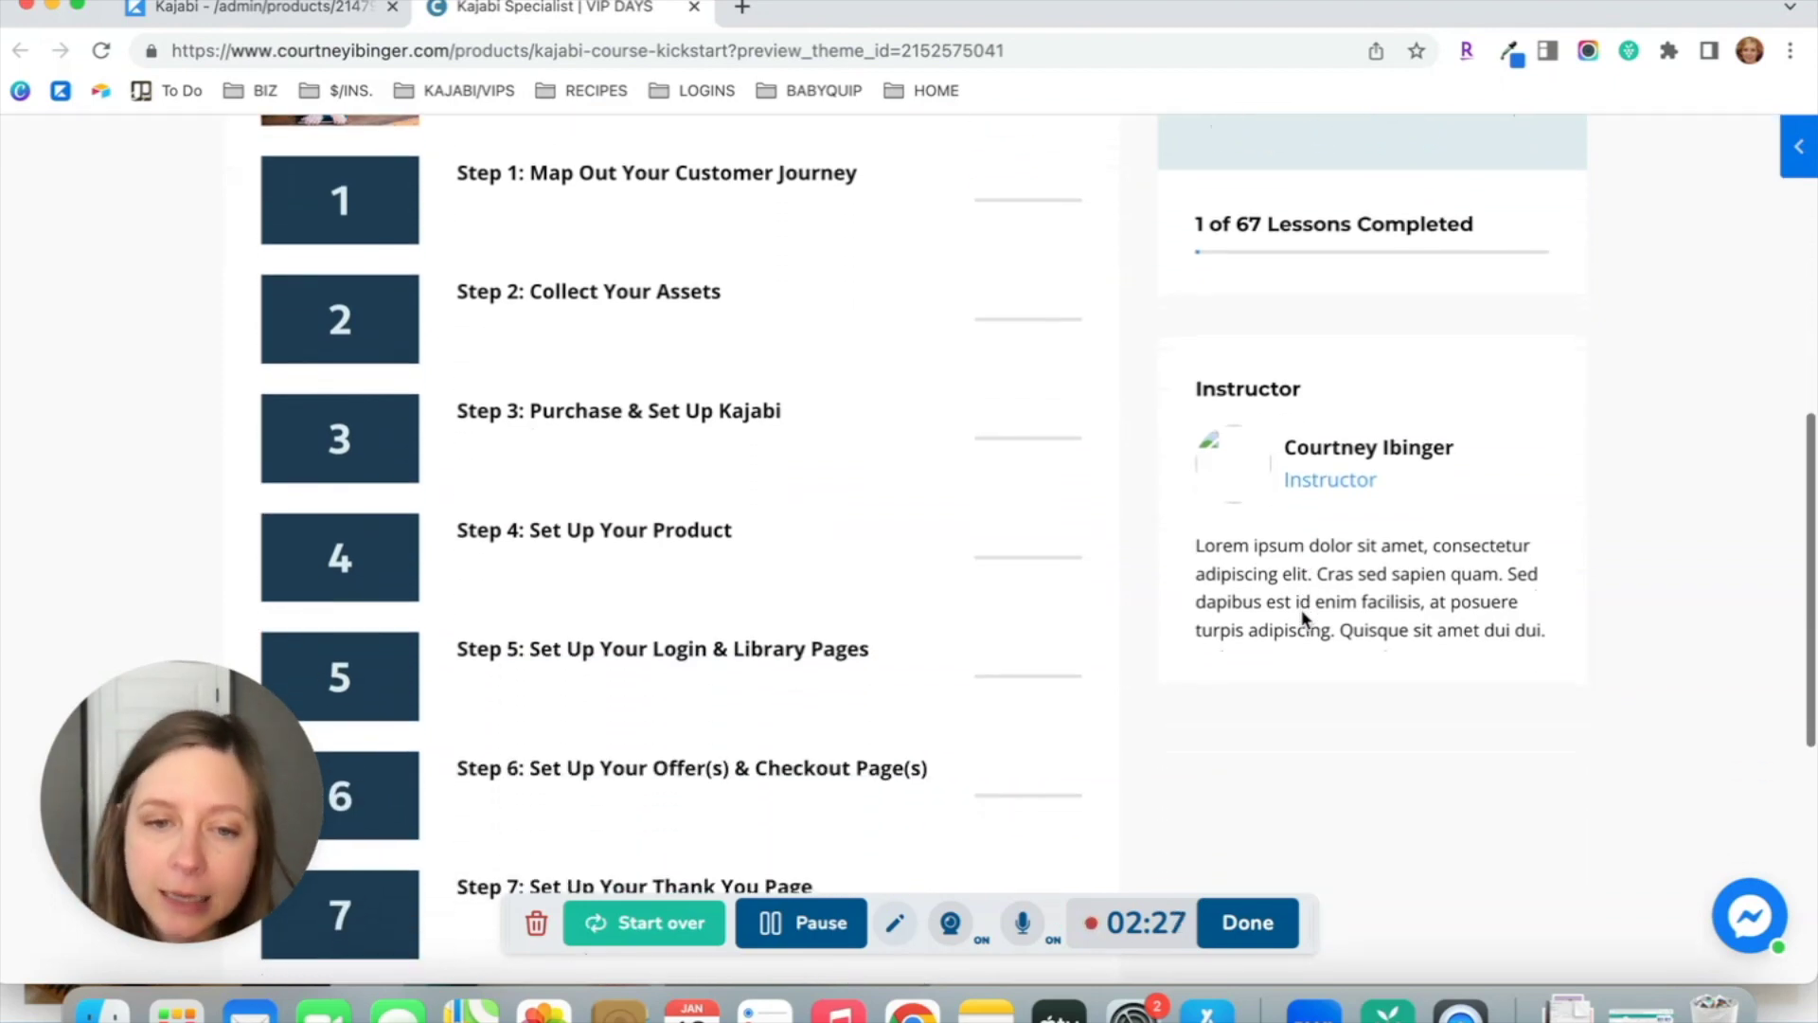
scroll(1301, 617, "up", 6)
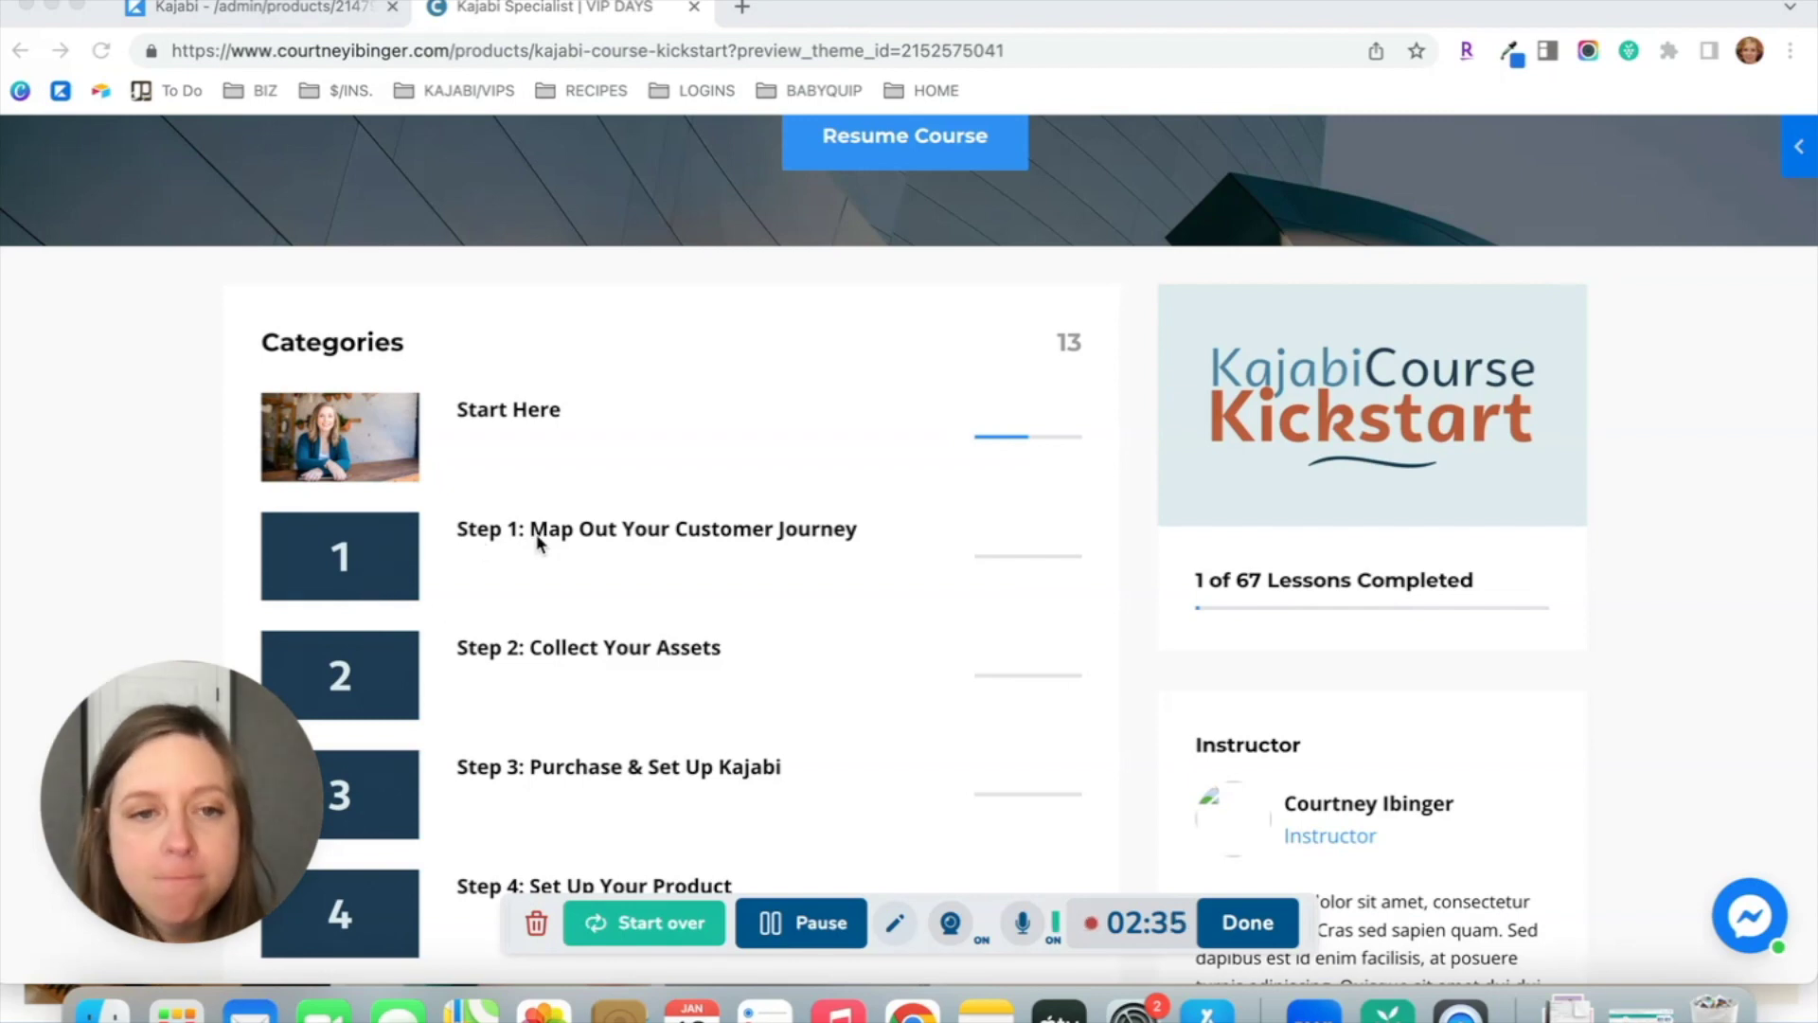
left_click(568, 529)
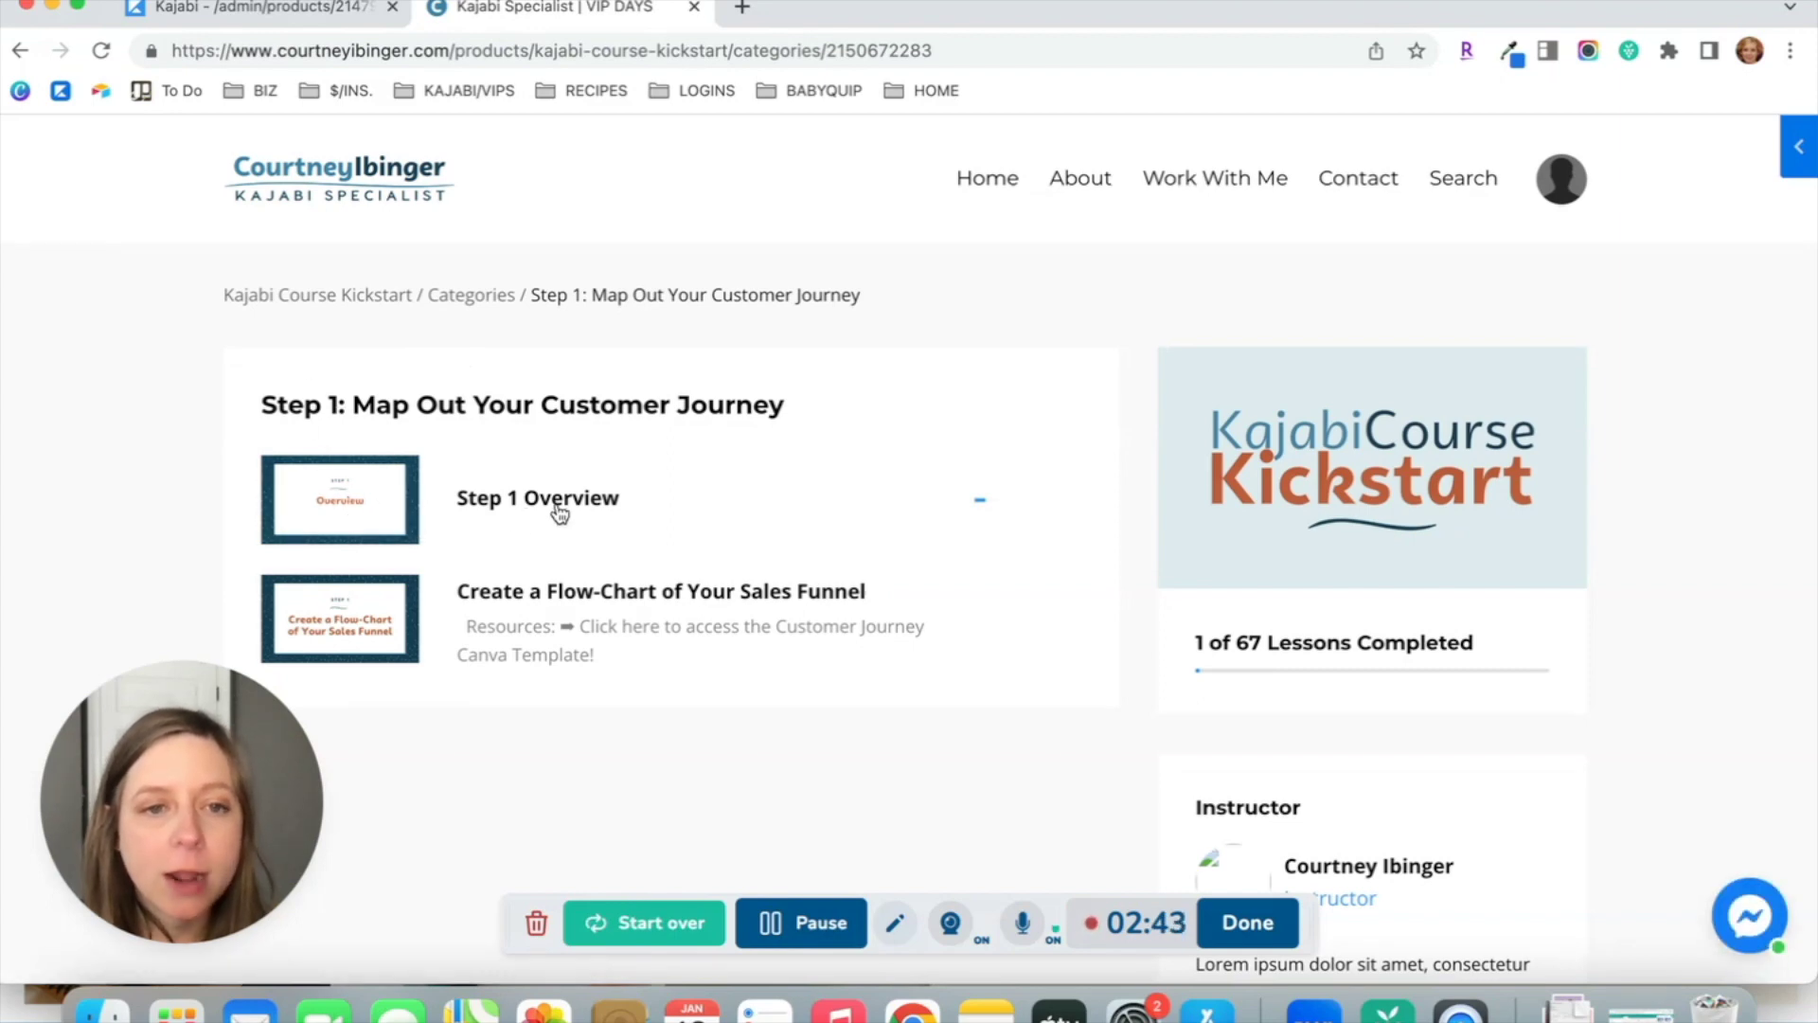
left_click(394, 520)
scroll(603, 372, "down", 3)
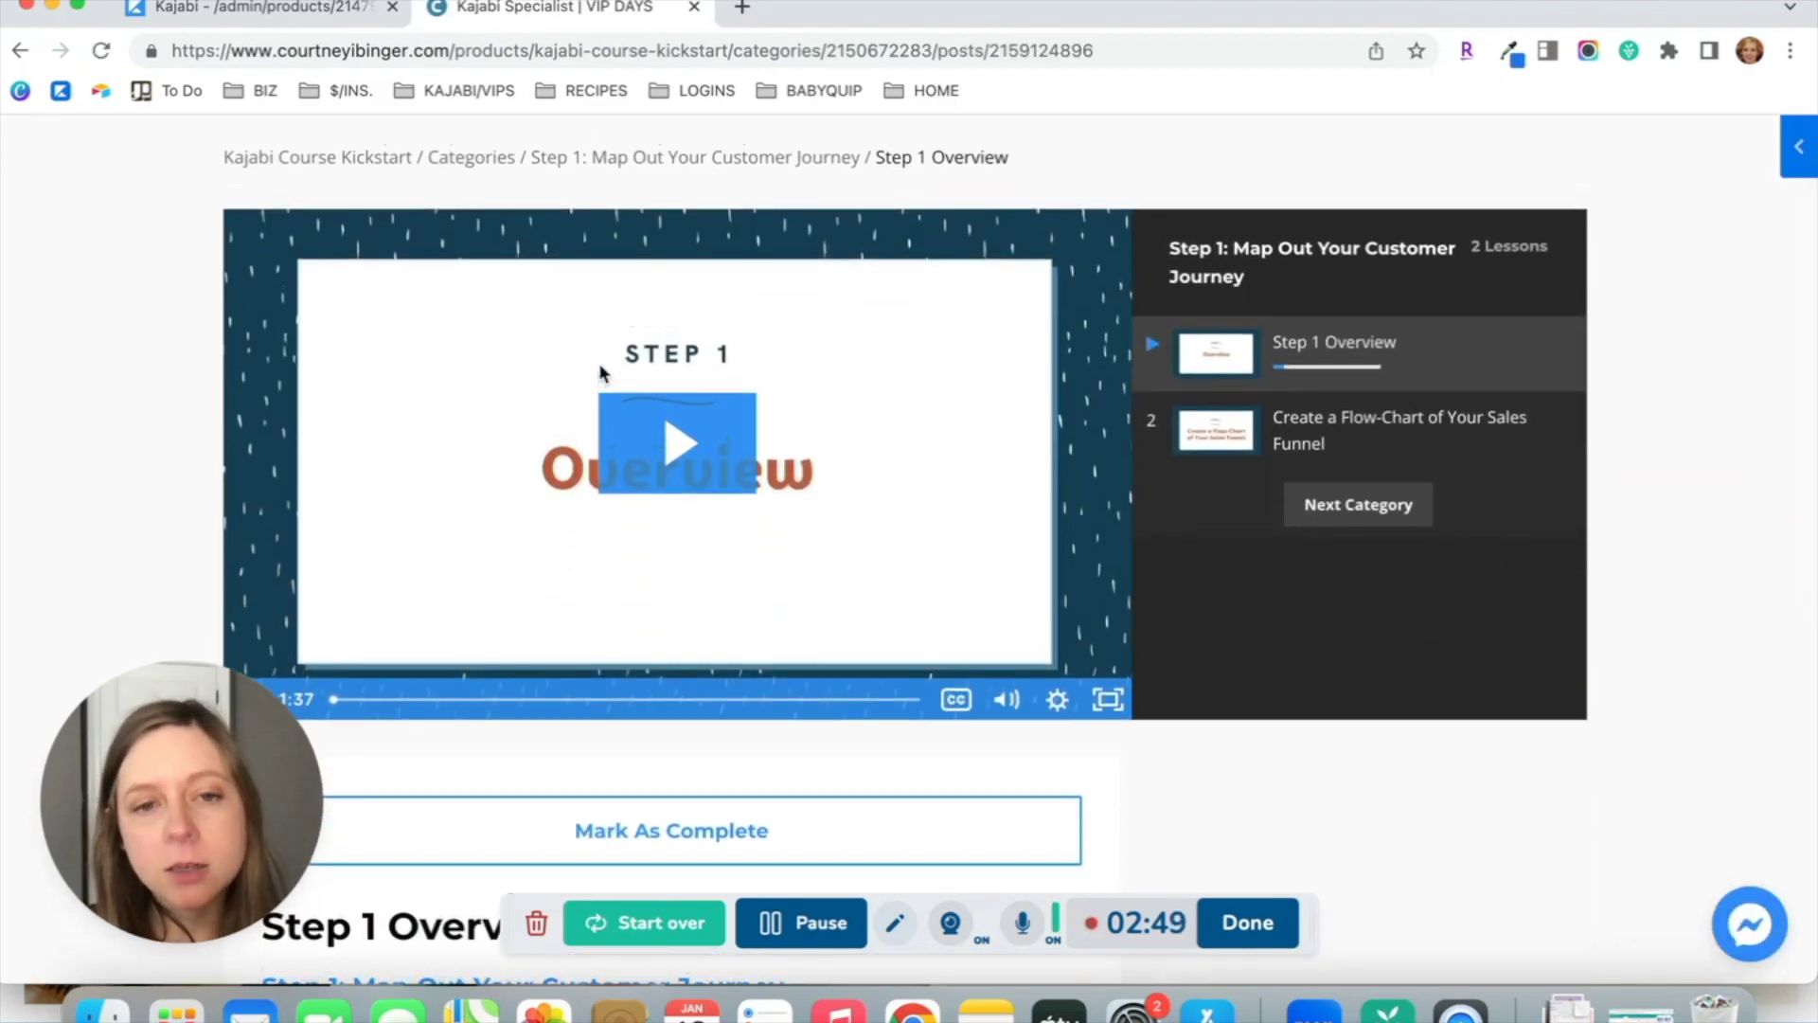
scroll(601, 372, "down", 1)
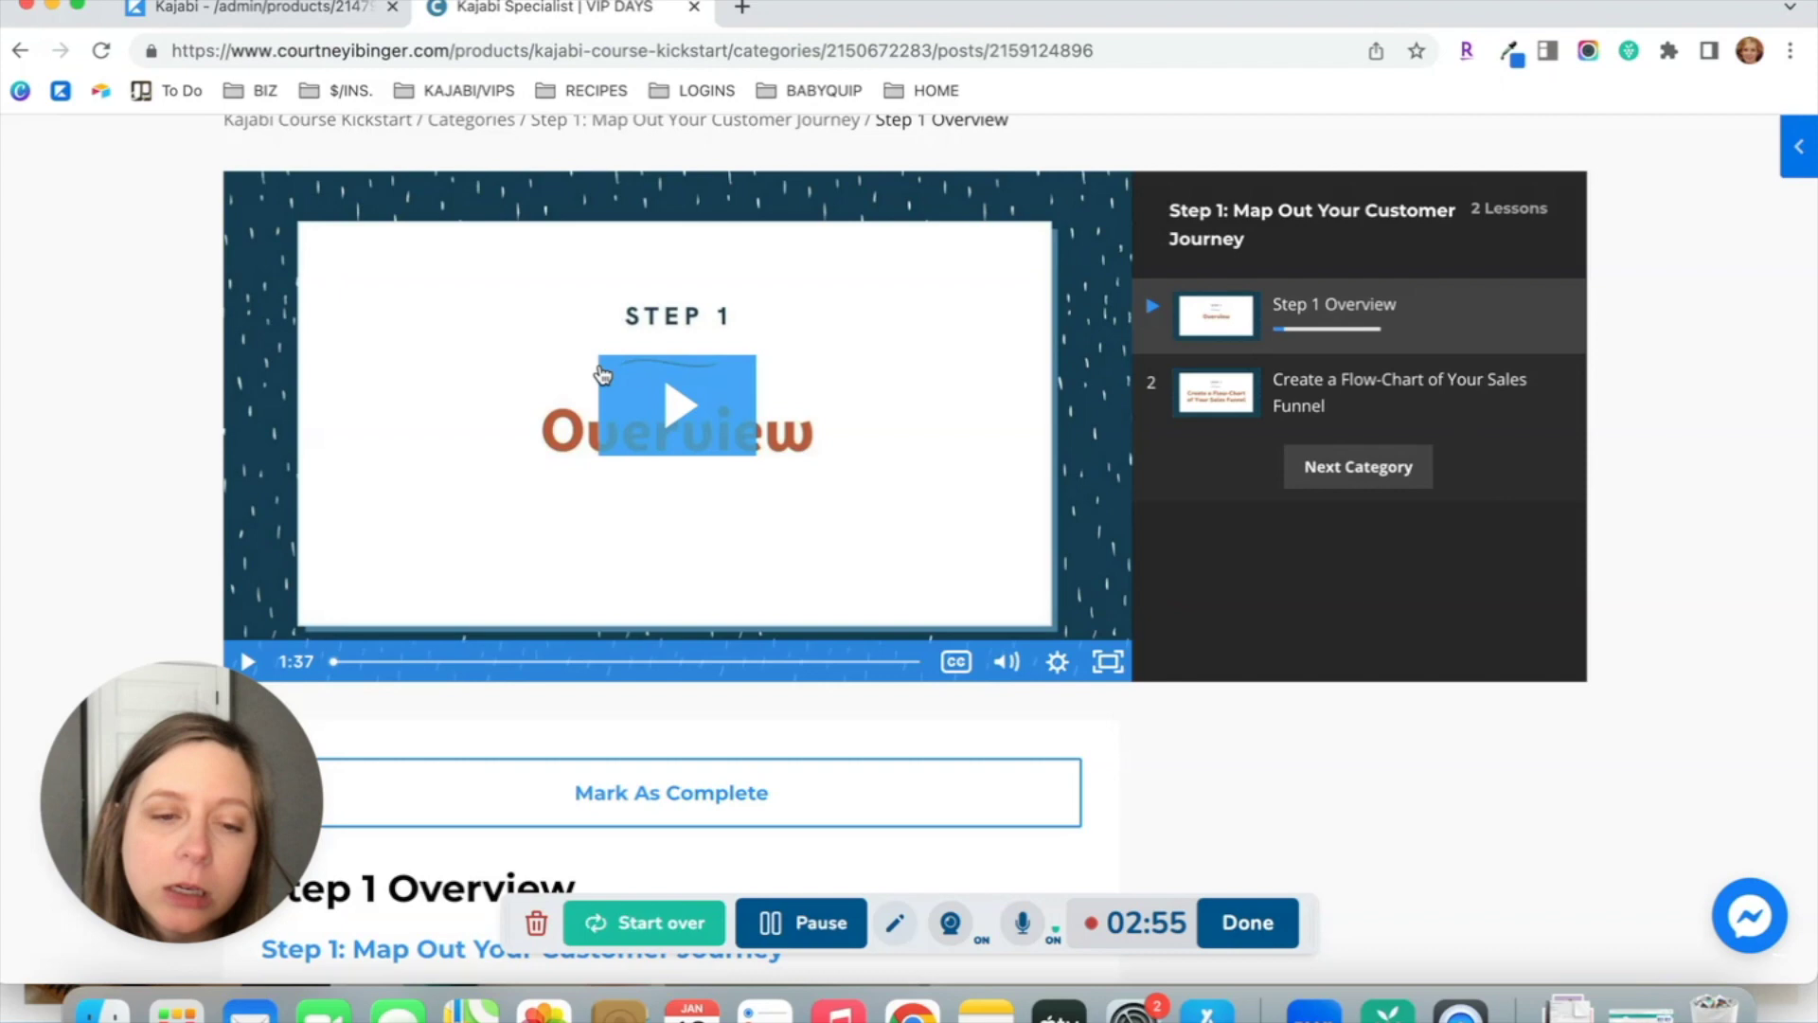
scroll(600, 374, "down", 6)
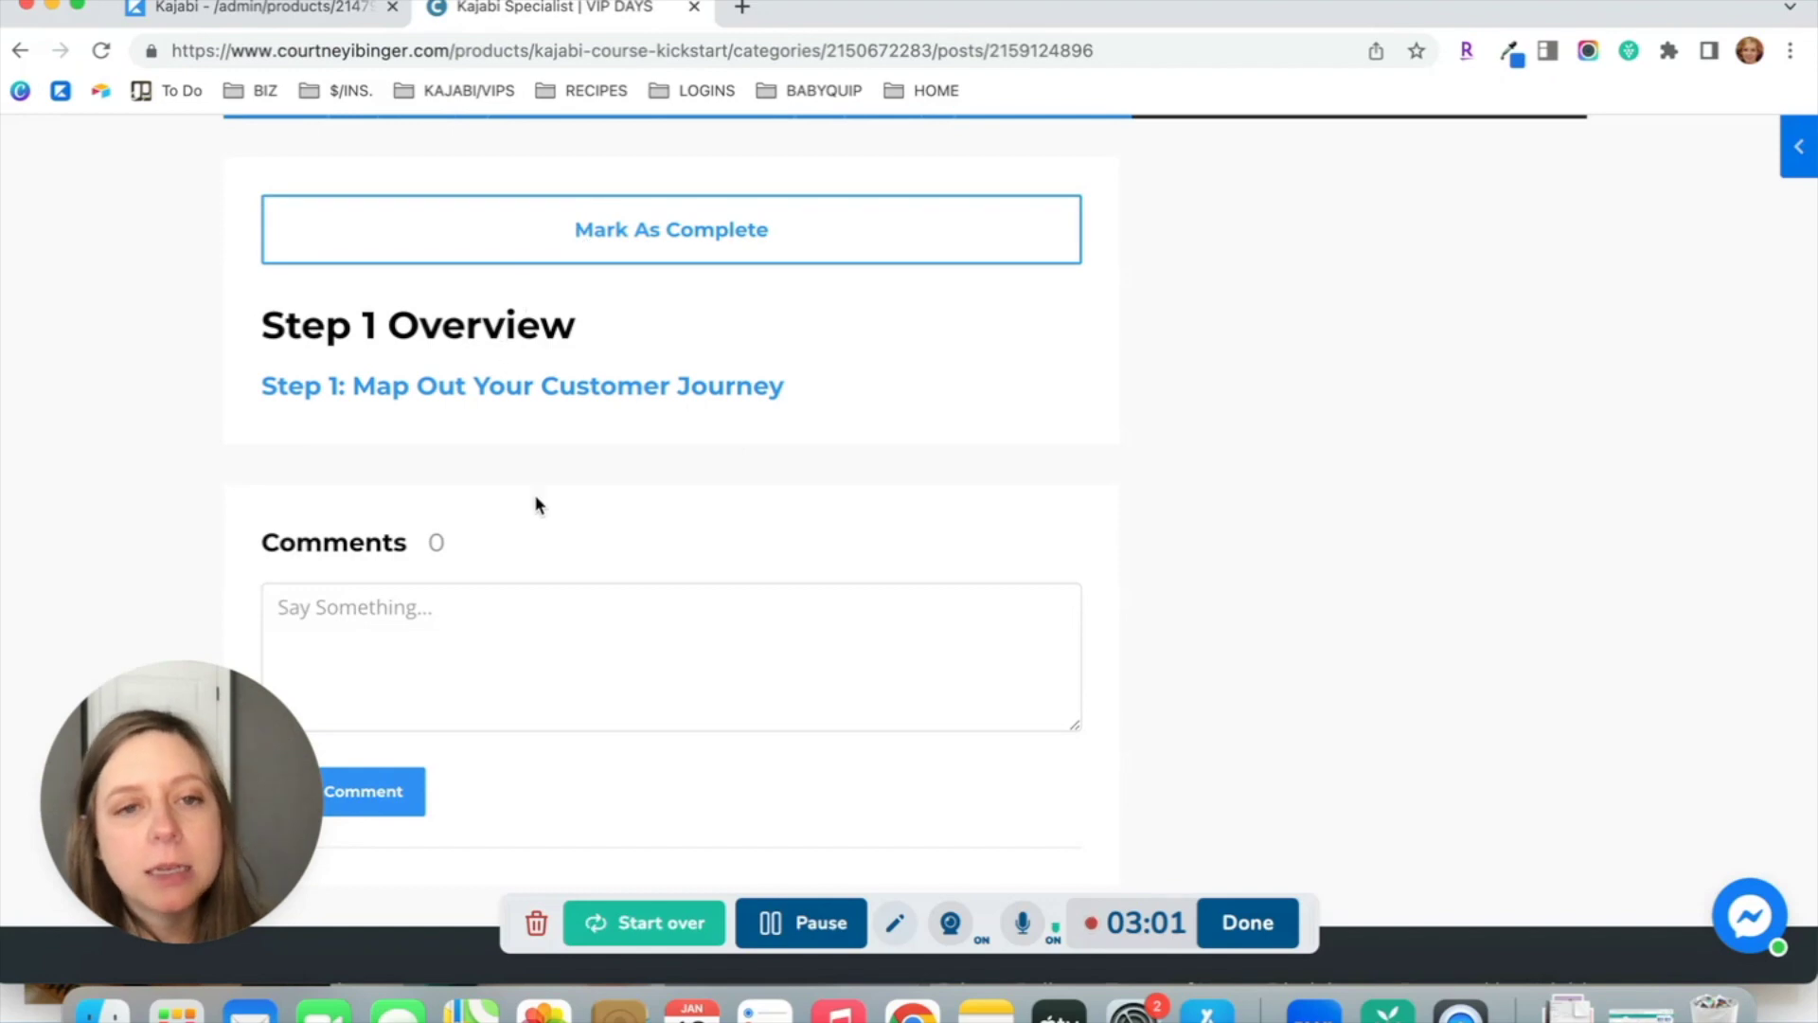
scroll(568, 509, "up", 1)
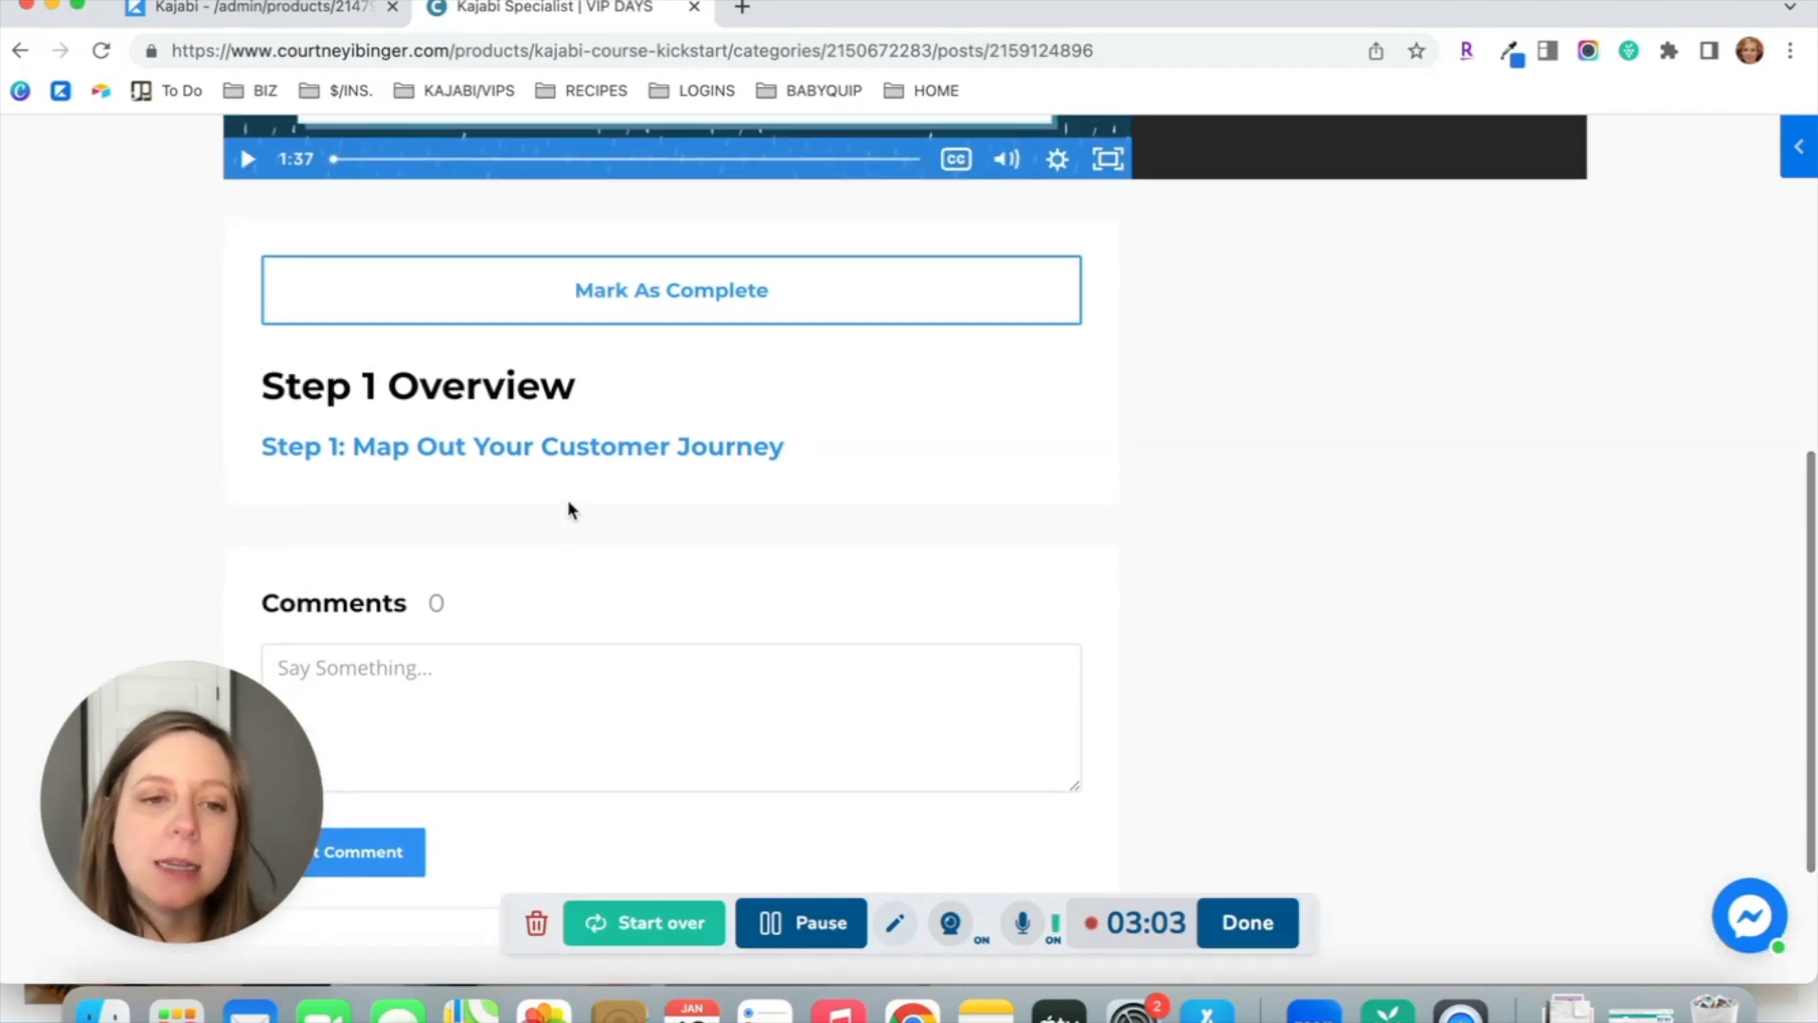
scroll(568, 508, "down", 1)
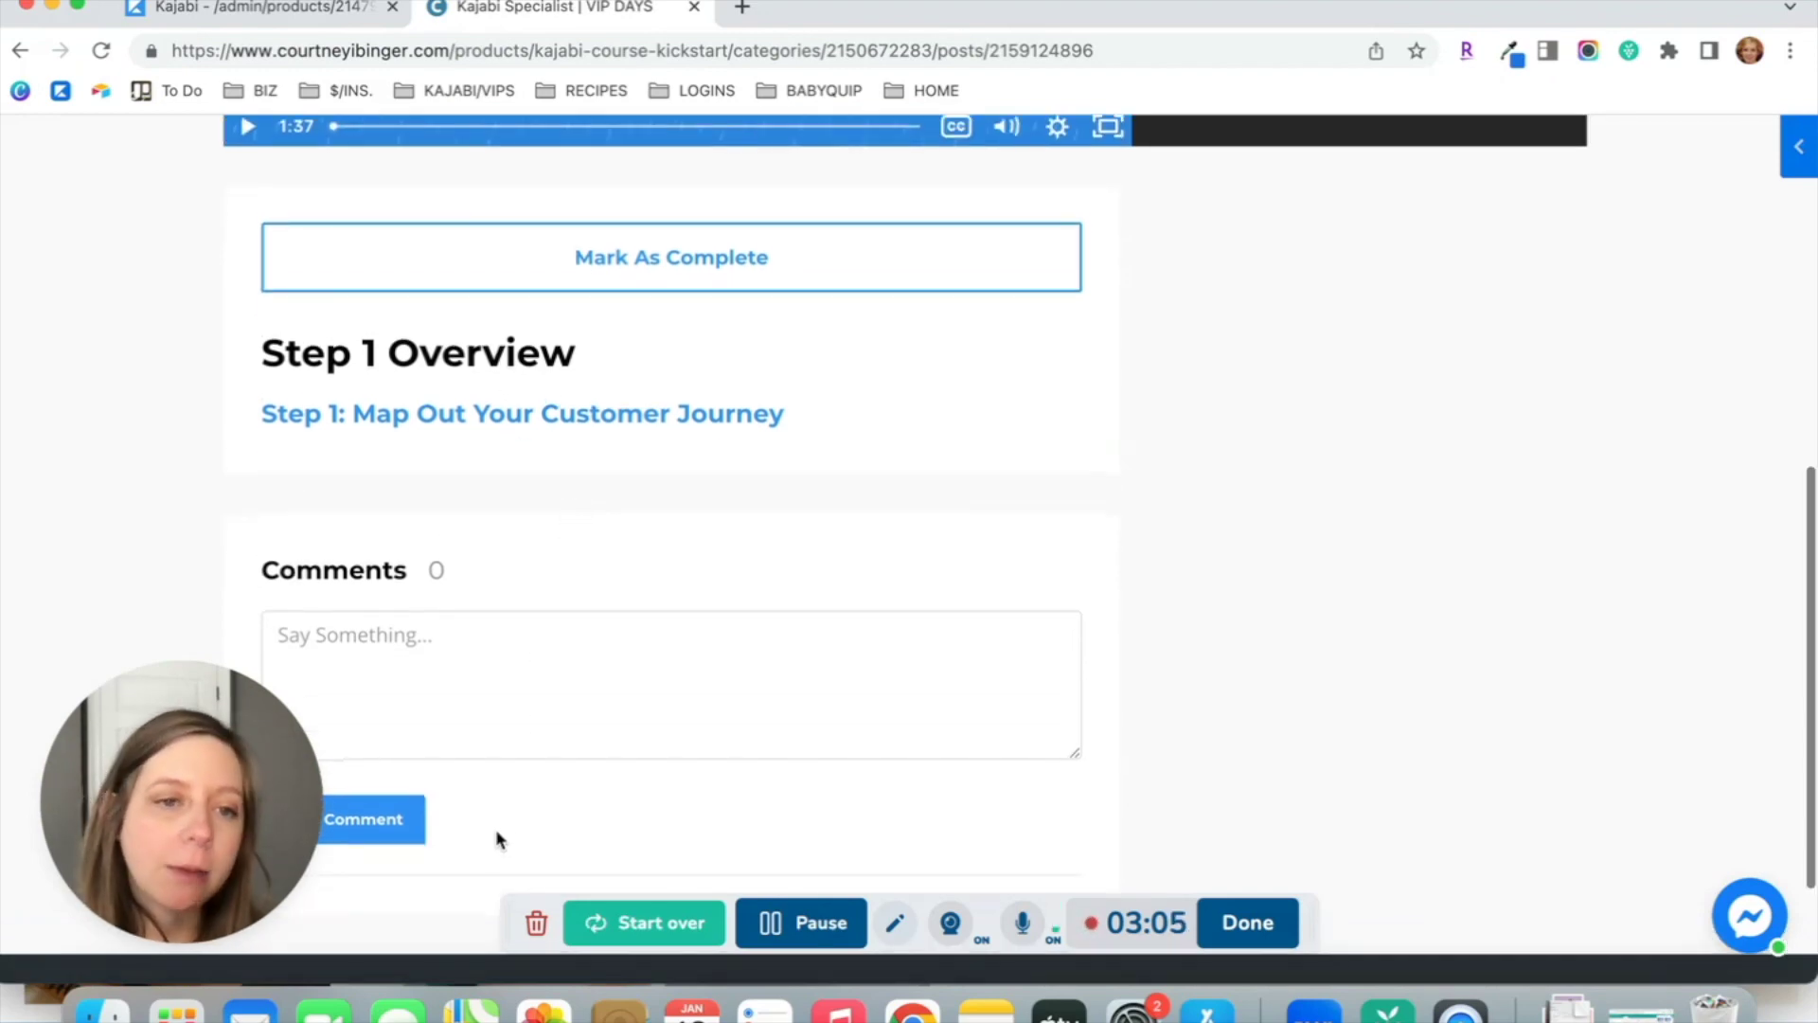
scroll(595, 556, "down", 1)
scroll(594, 557, "up", 4)
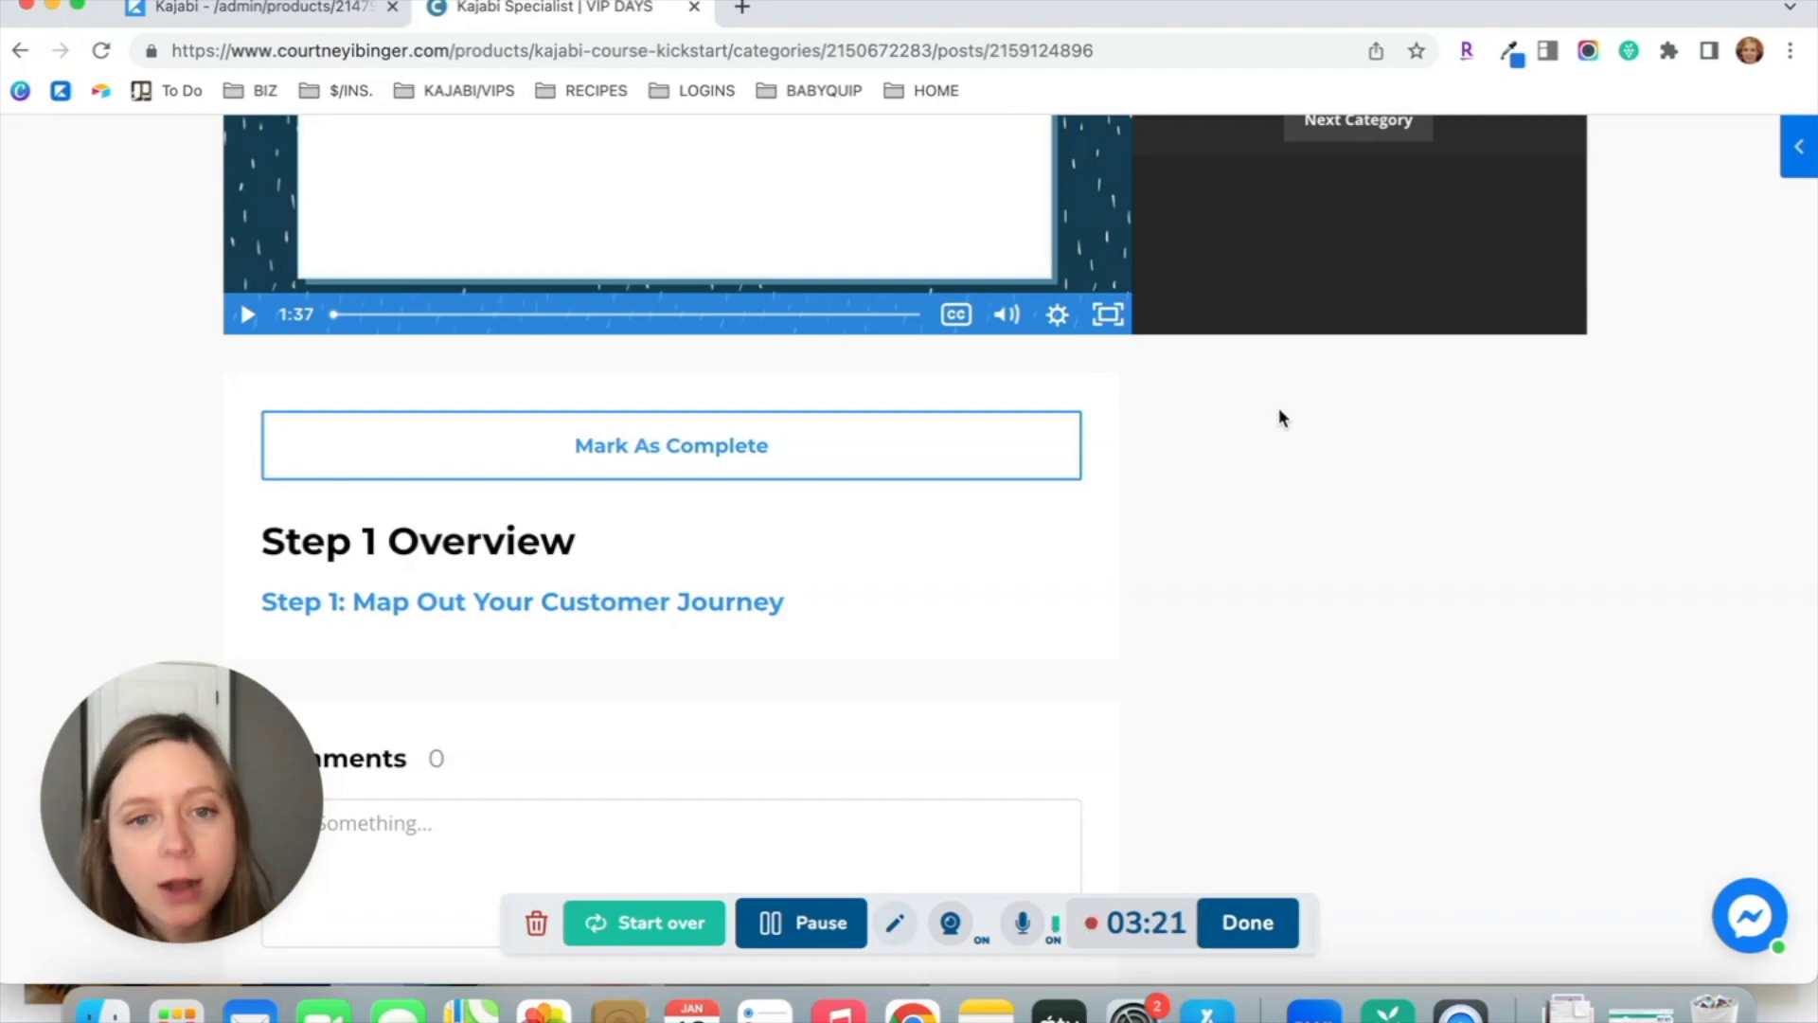
scroll(1279, 409, "up", 6)
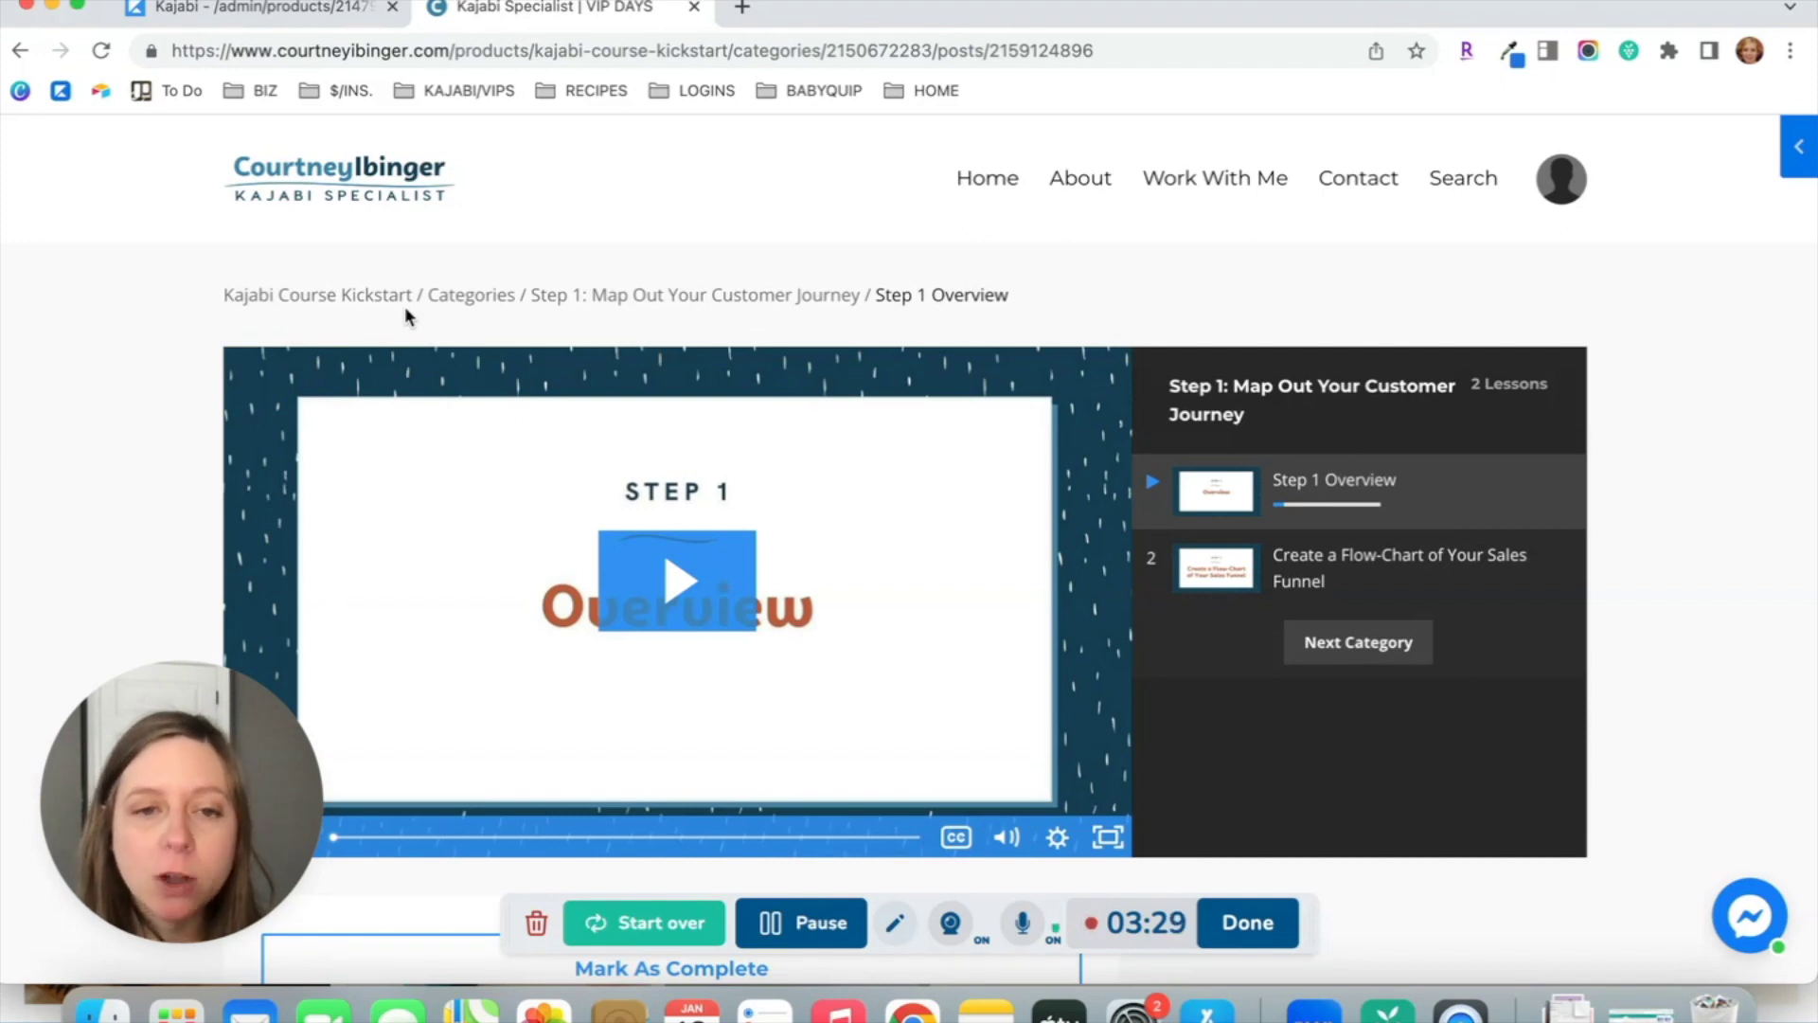
- Return from the current lesson to the course's main page
scroll(405, 305, "down", 1)
scroll(700, 459, "up", 1)
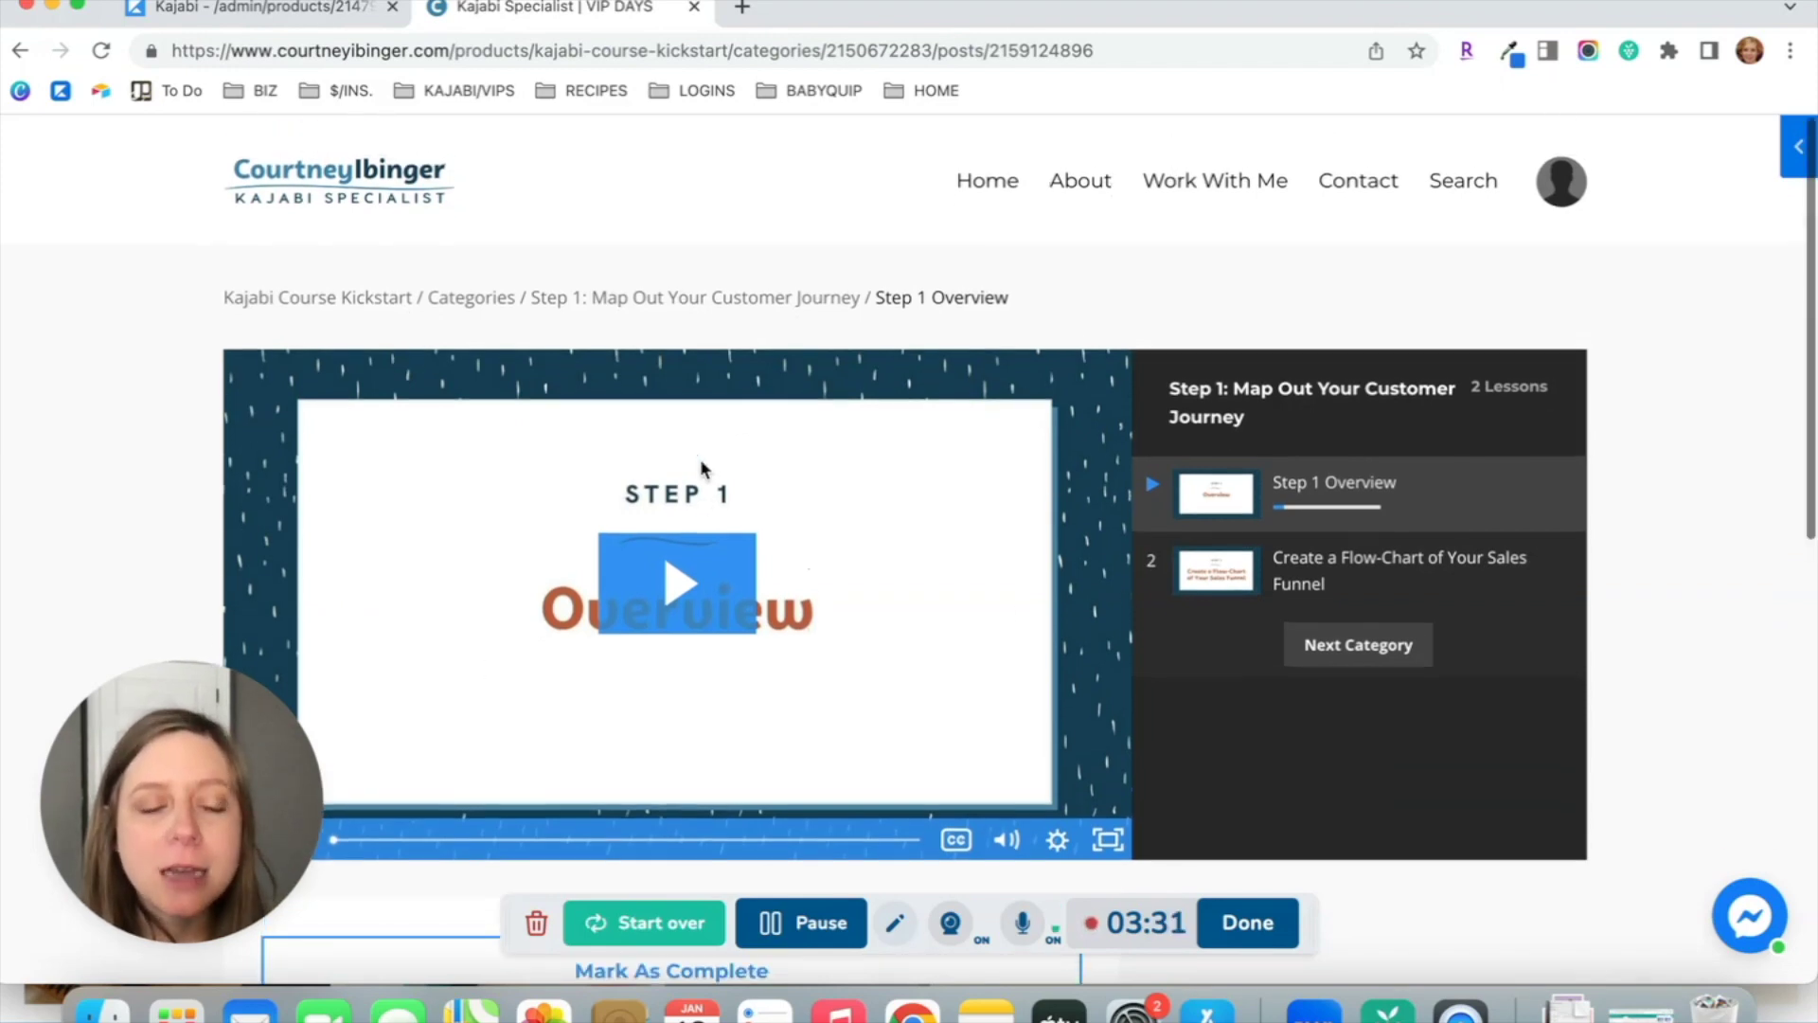
scroll(701, 461, "down", 1)
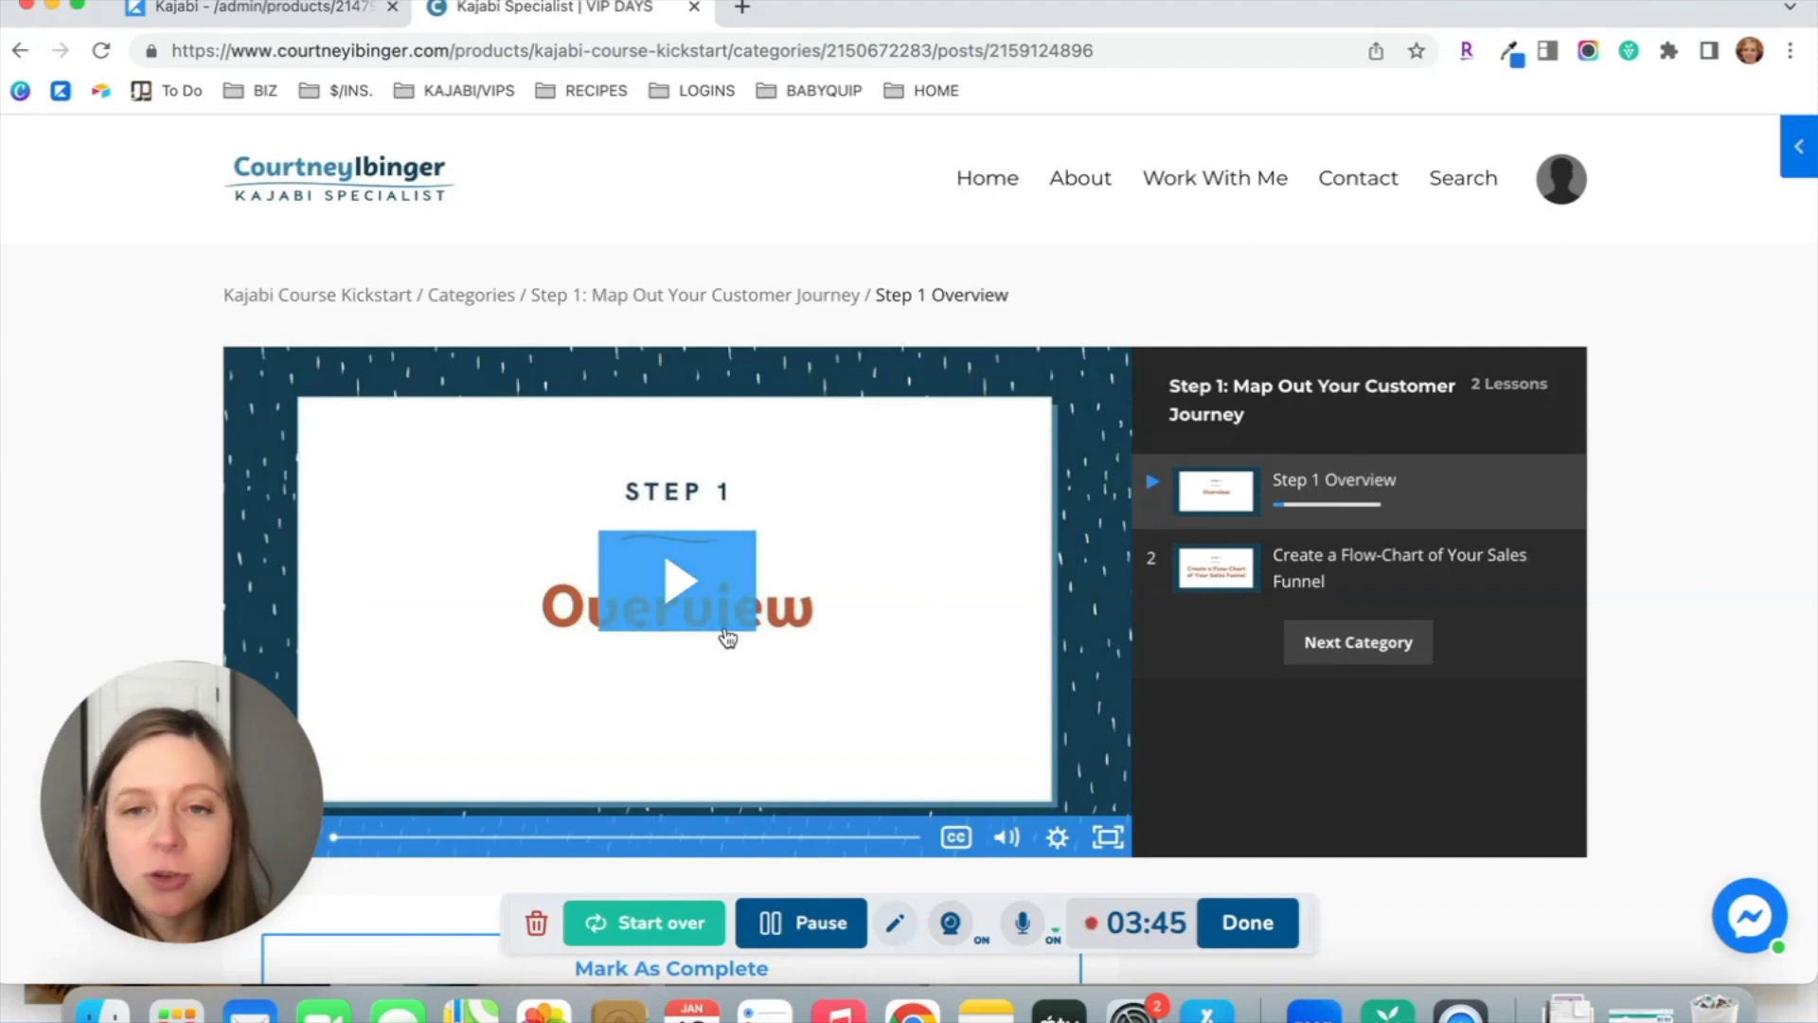
scroll(727, 637, "down", 1)
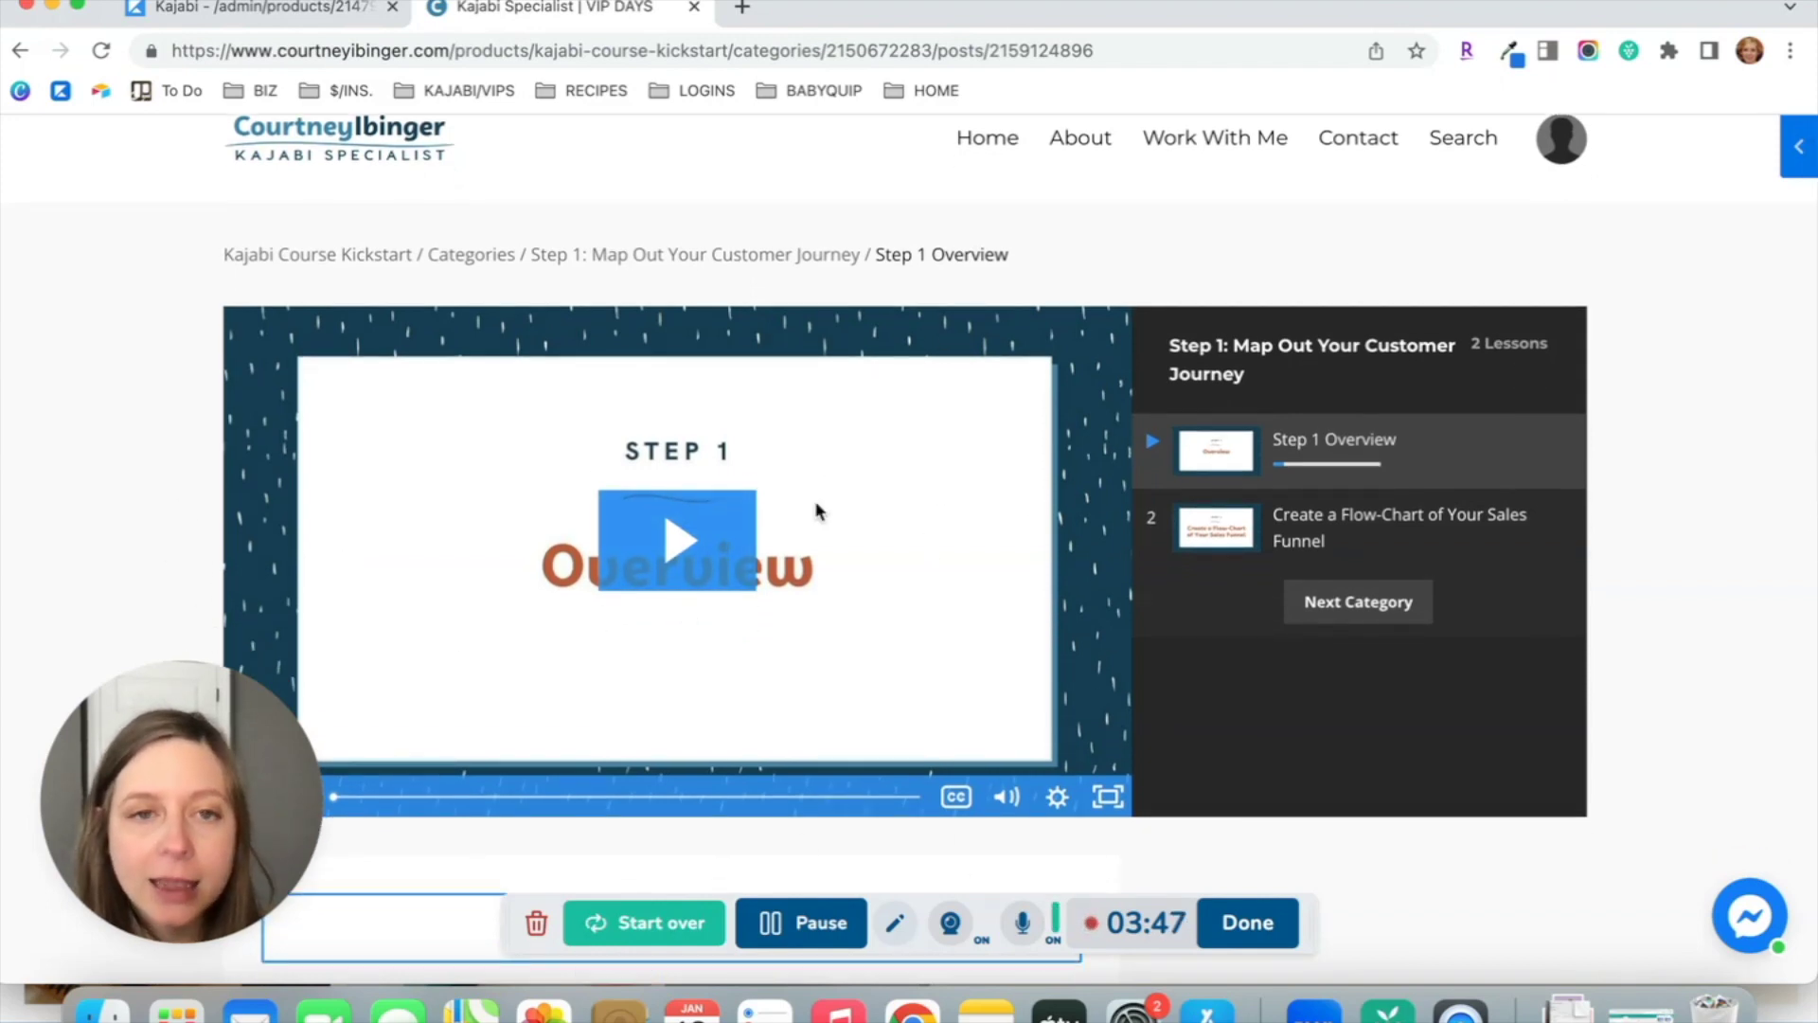
scroll(816, 511, "up", 1)
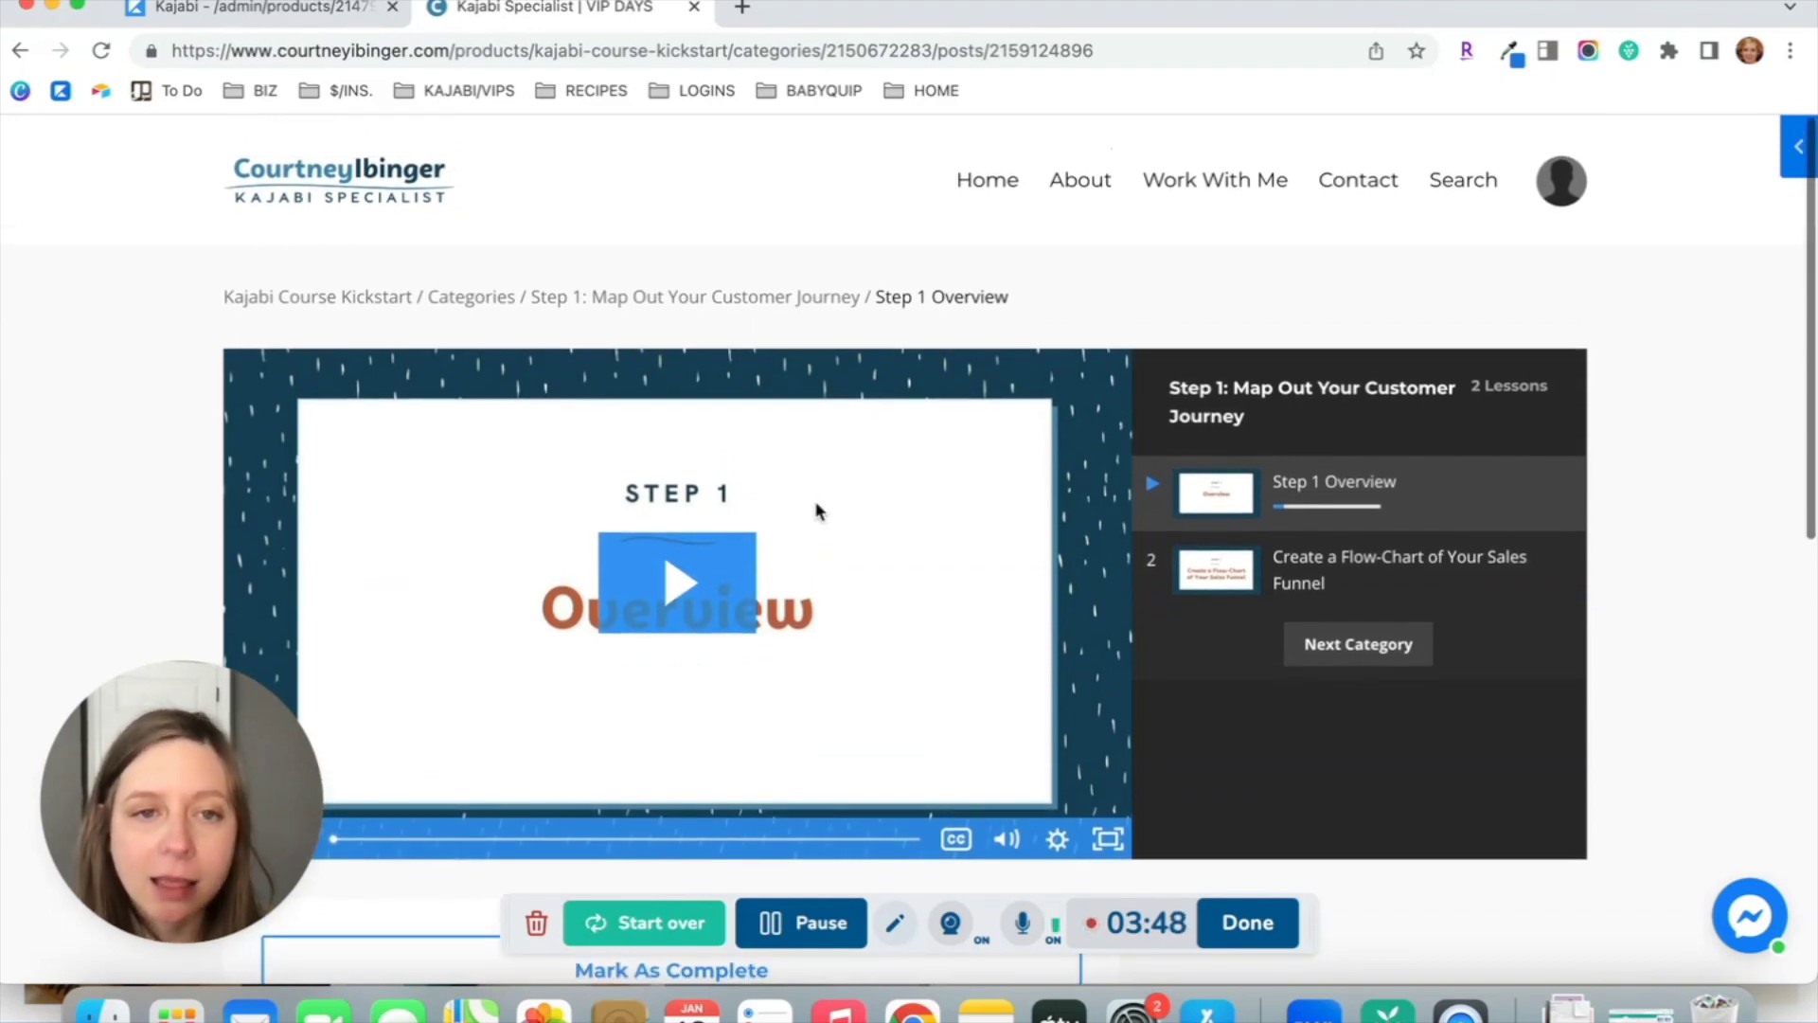
left_click(366, 299)
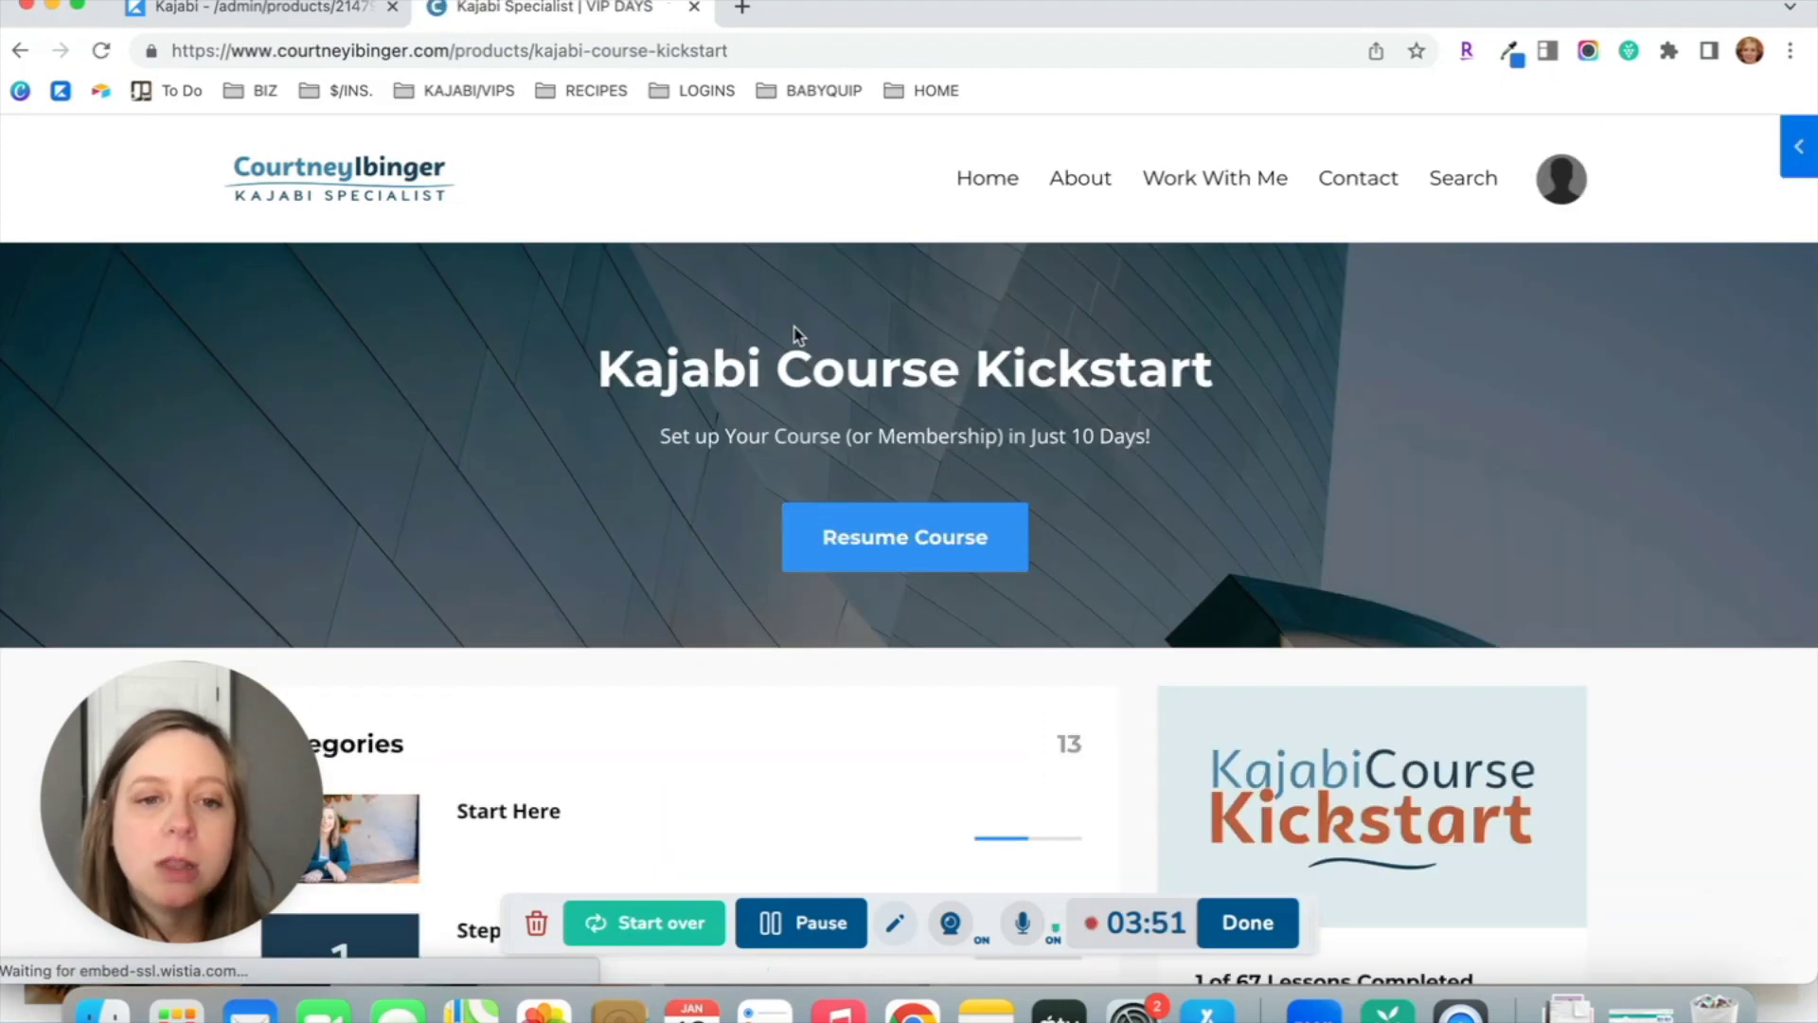
- Open Step 5 Overview in Step 5: Set Up Your Login & Library Pages, then return to the admin
scroll(794, 337, "down", 7)
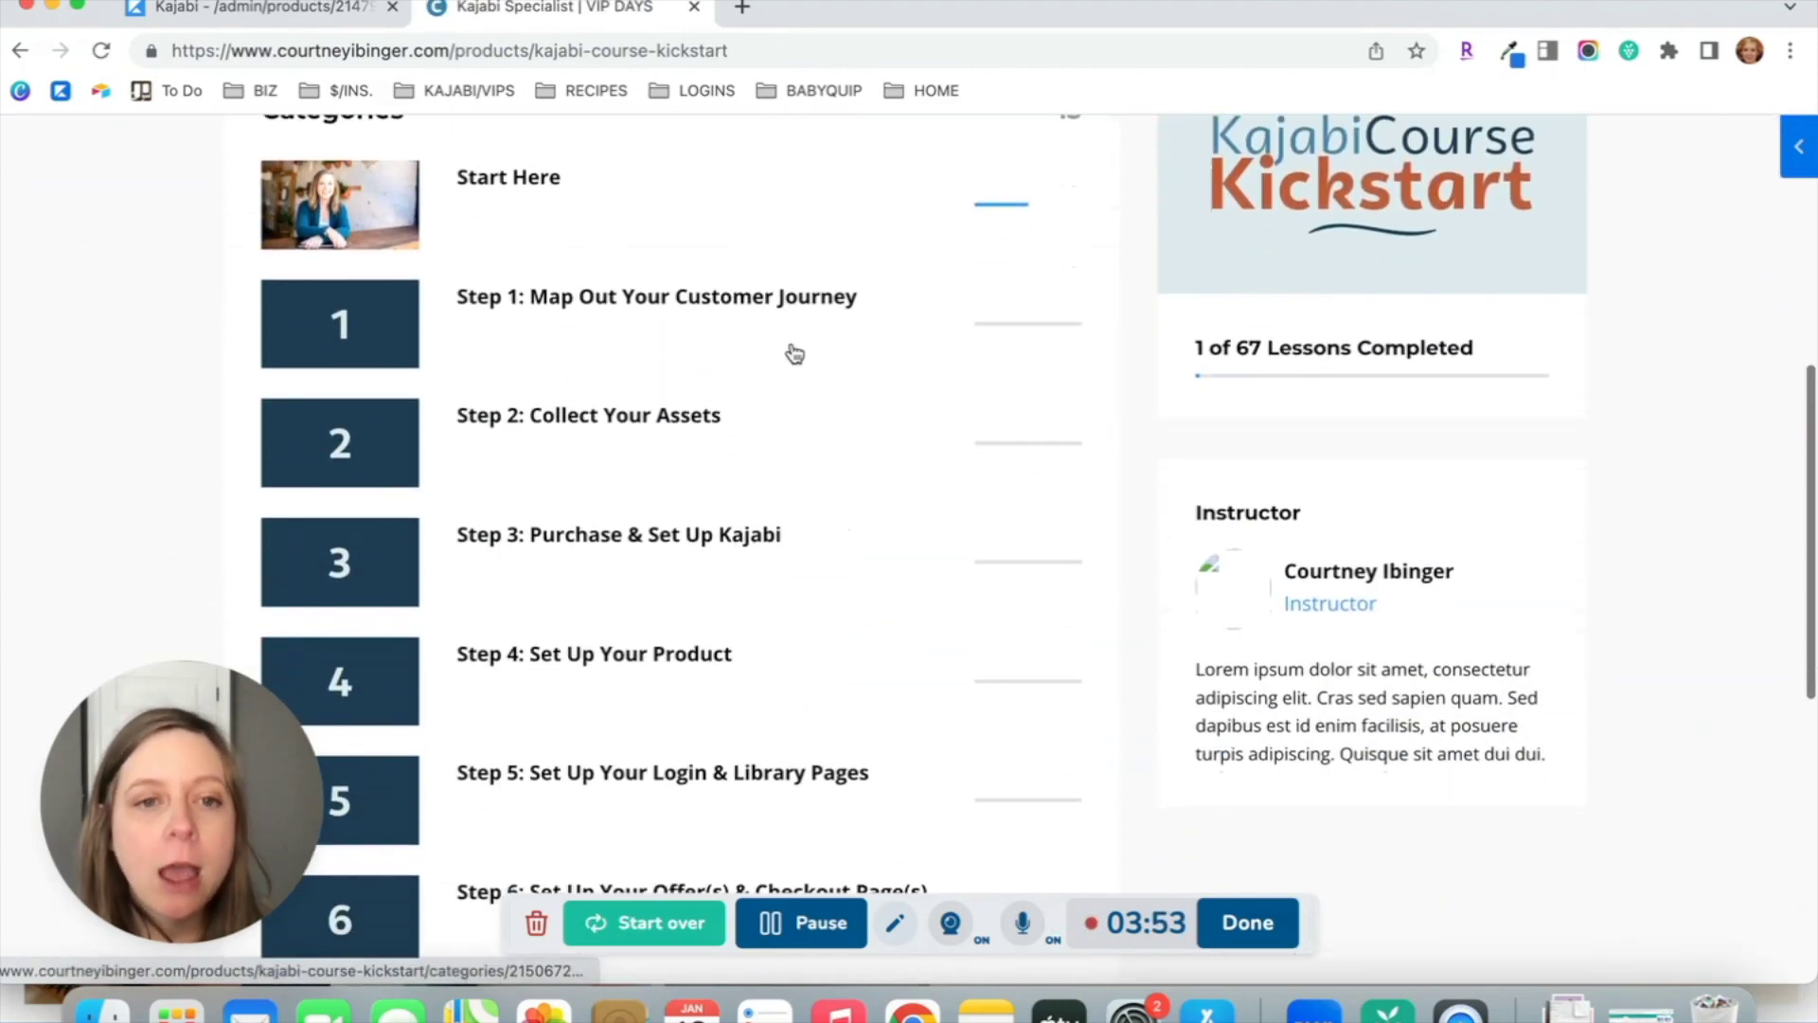
scroll(794, 354, "down", 3)
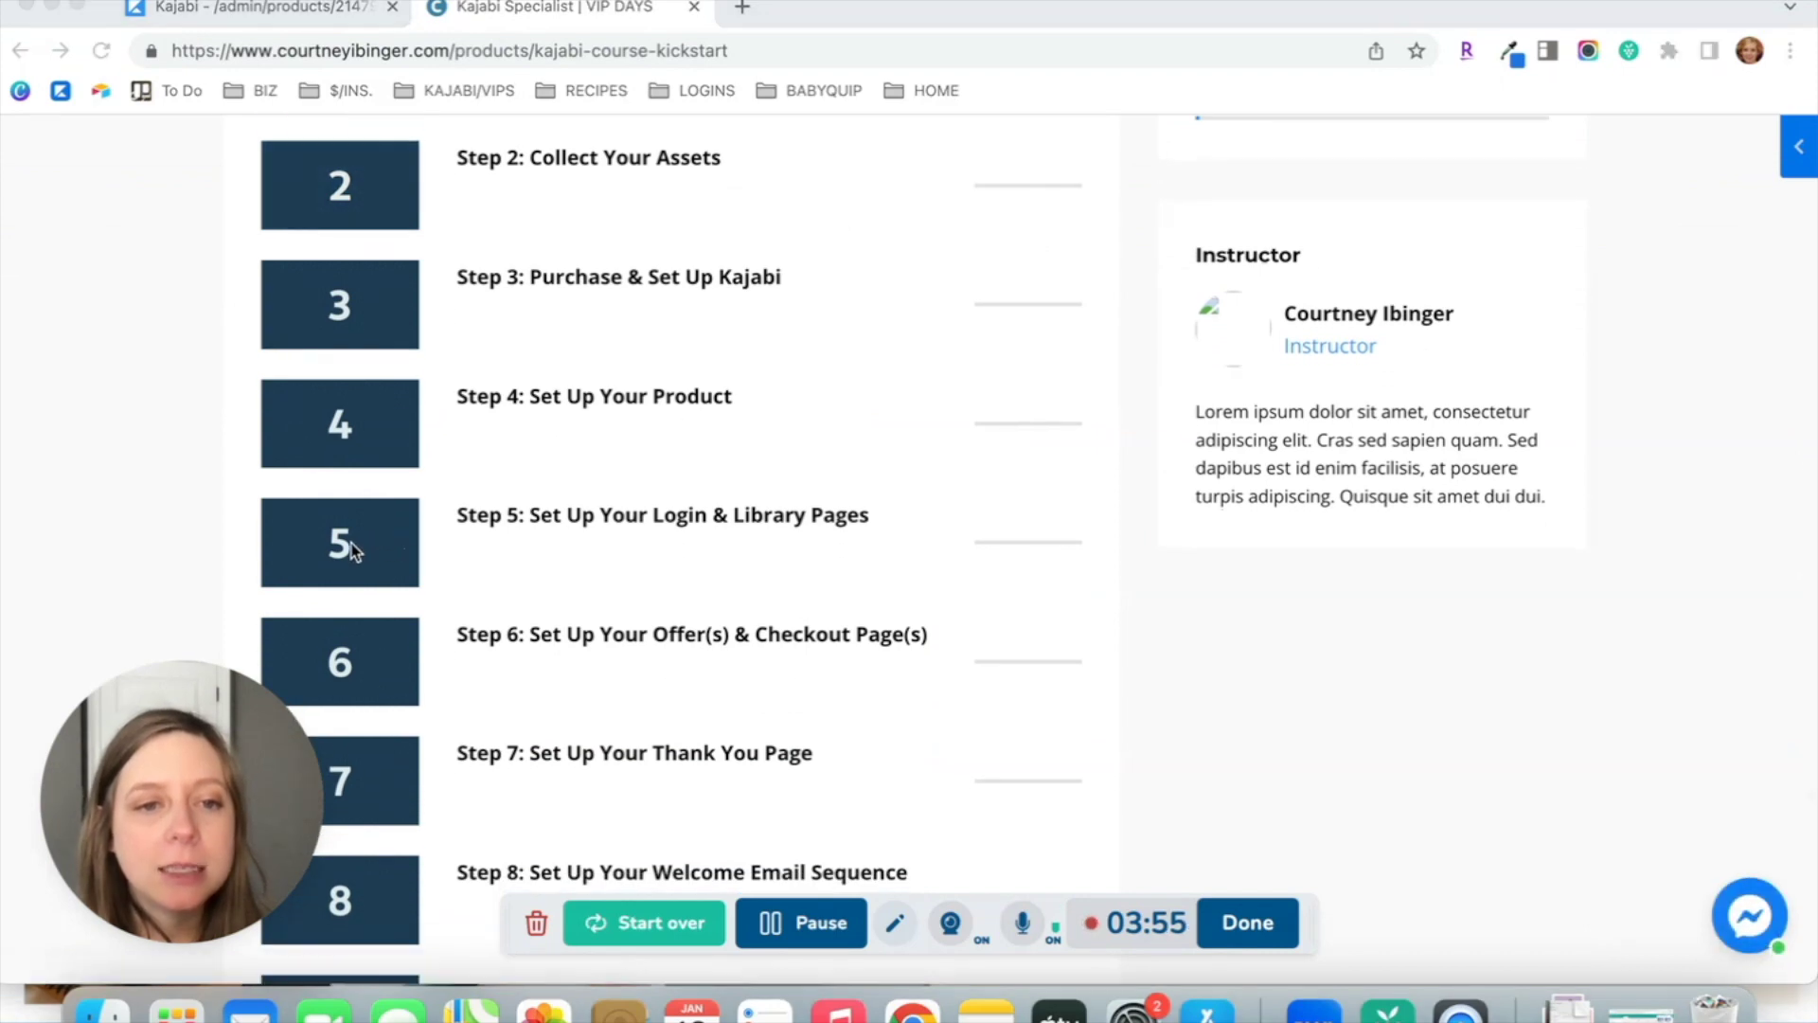
left_click(547, 519)
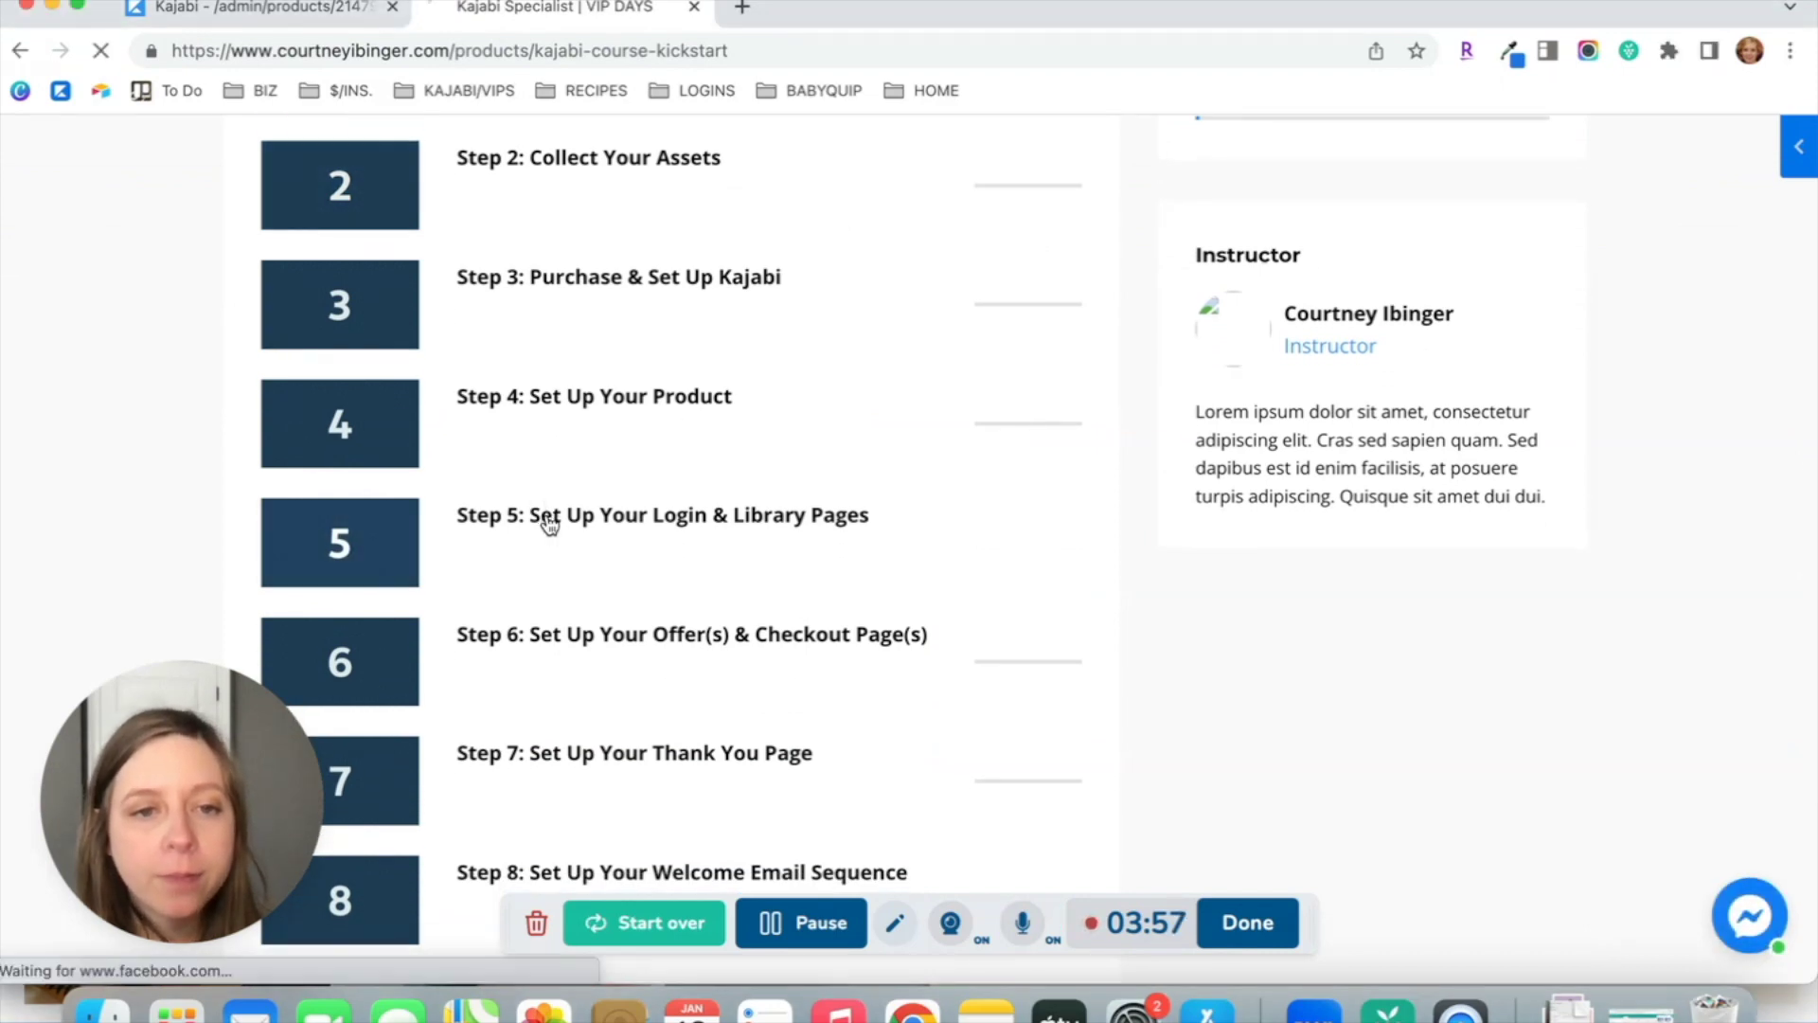
scroll(371, 367, "down", 1)
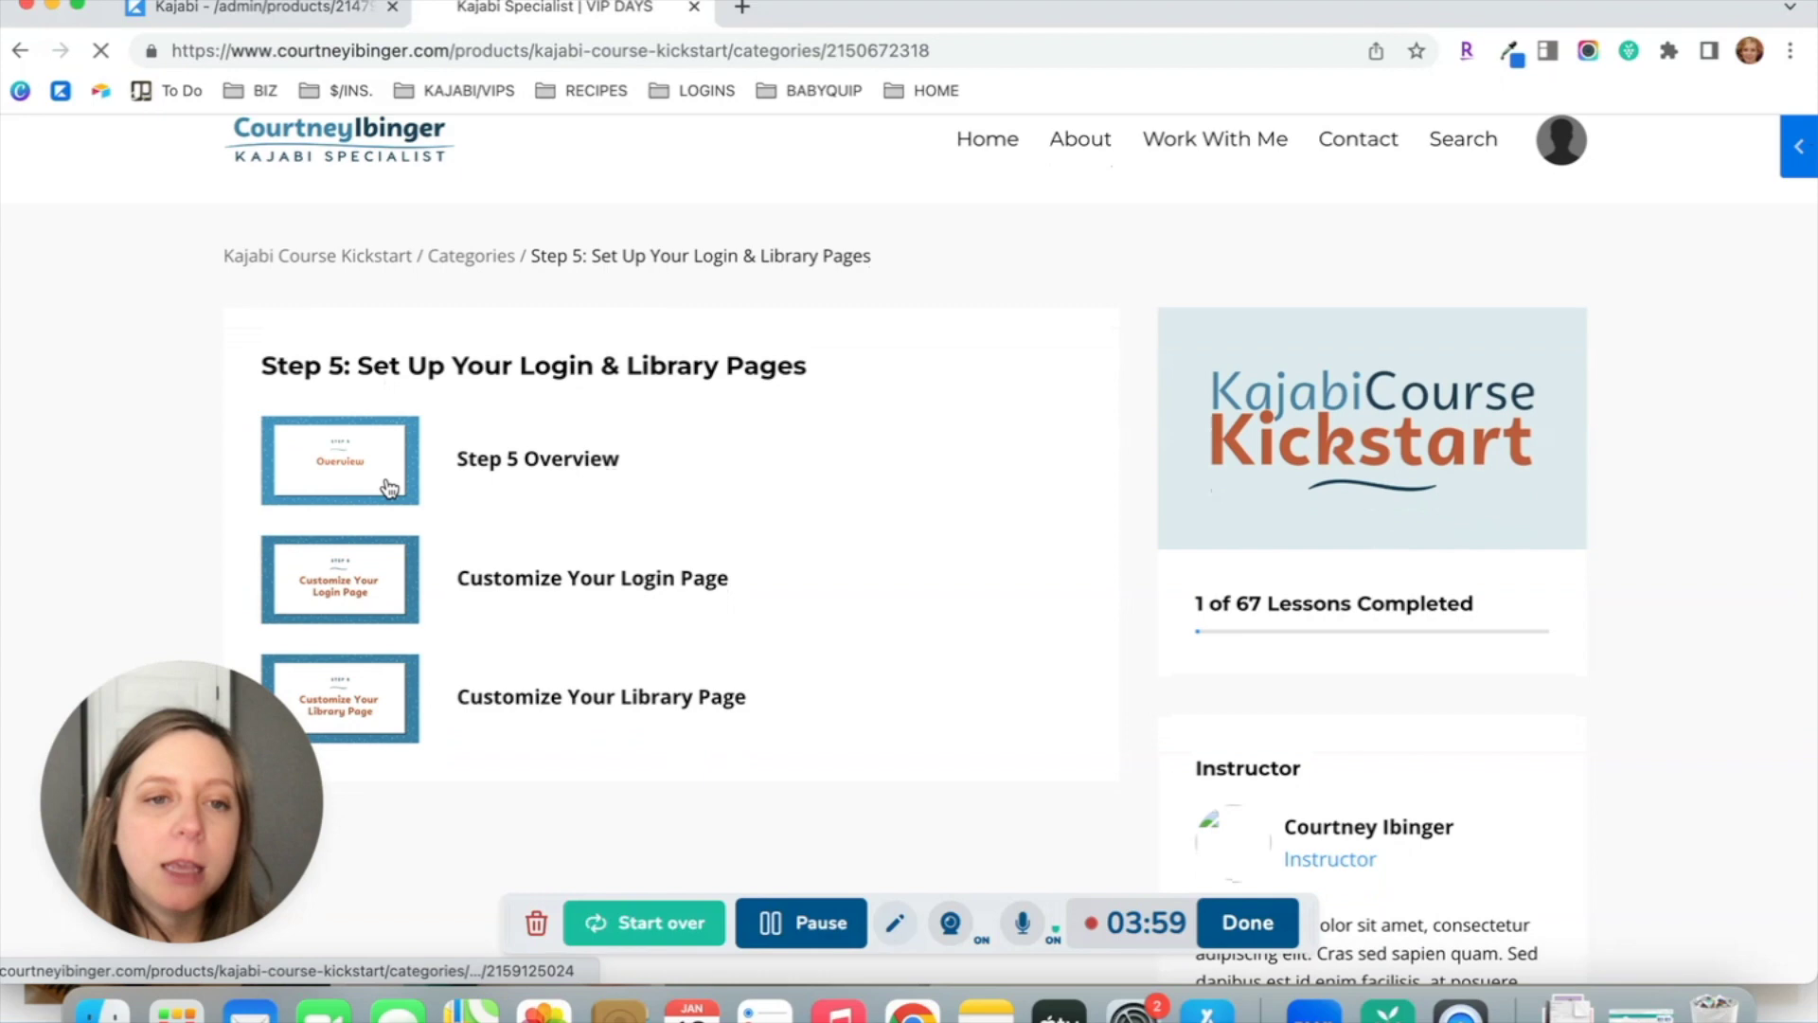
left_click(388, 487)
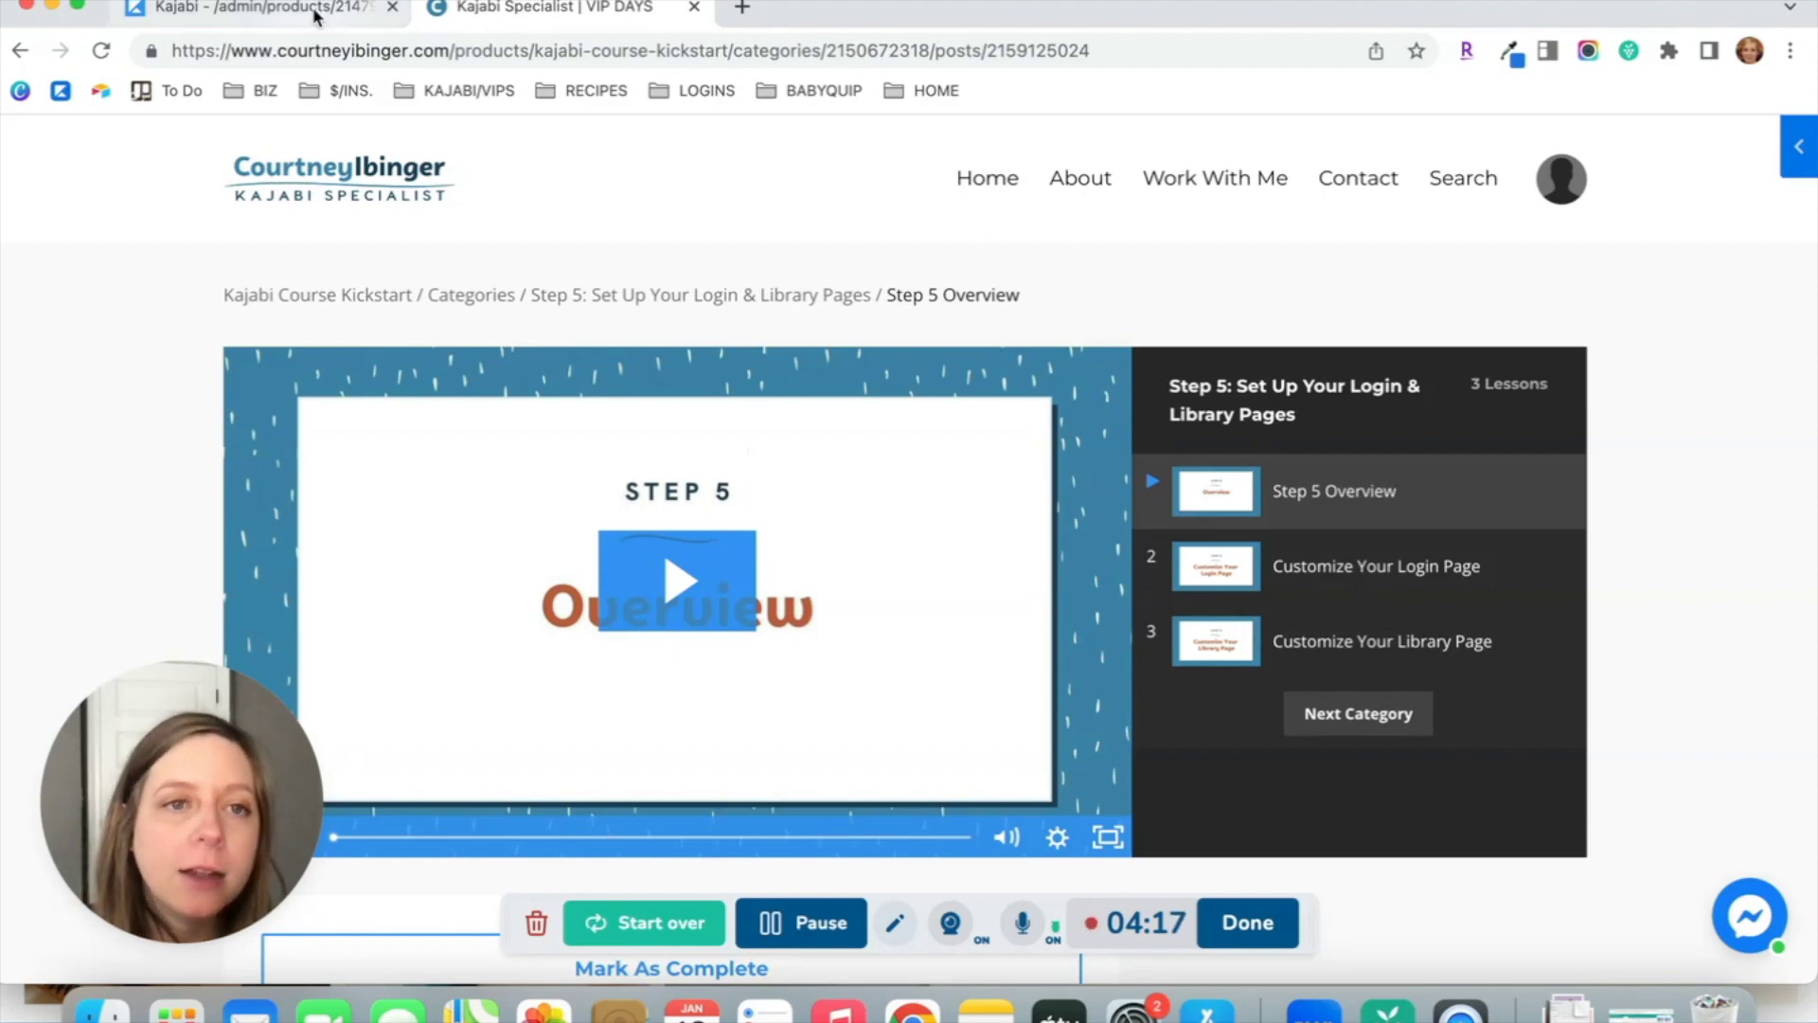
left_click(255, 8)
- Preview the course in the Momentum template and scroll its welcome-banner dashboard
left_click(1098, 528)
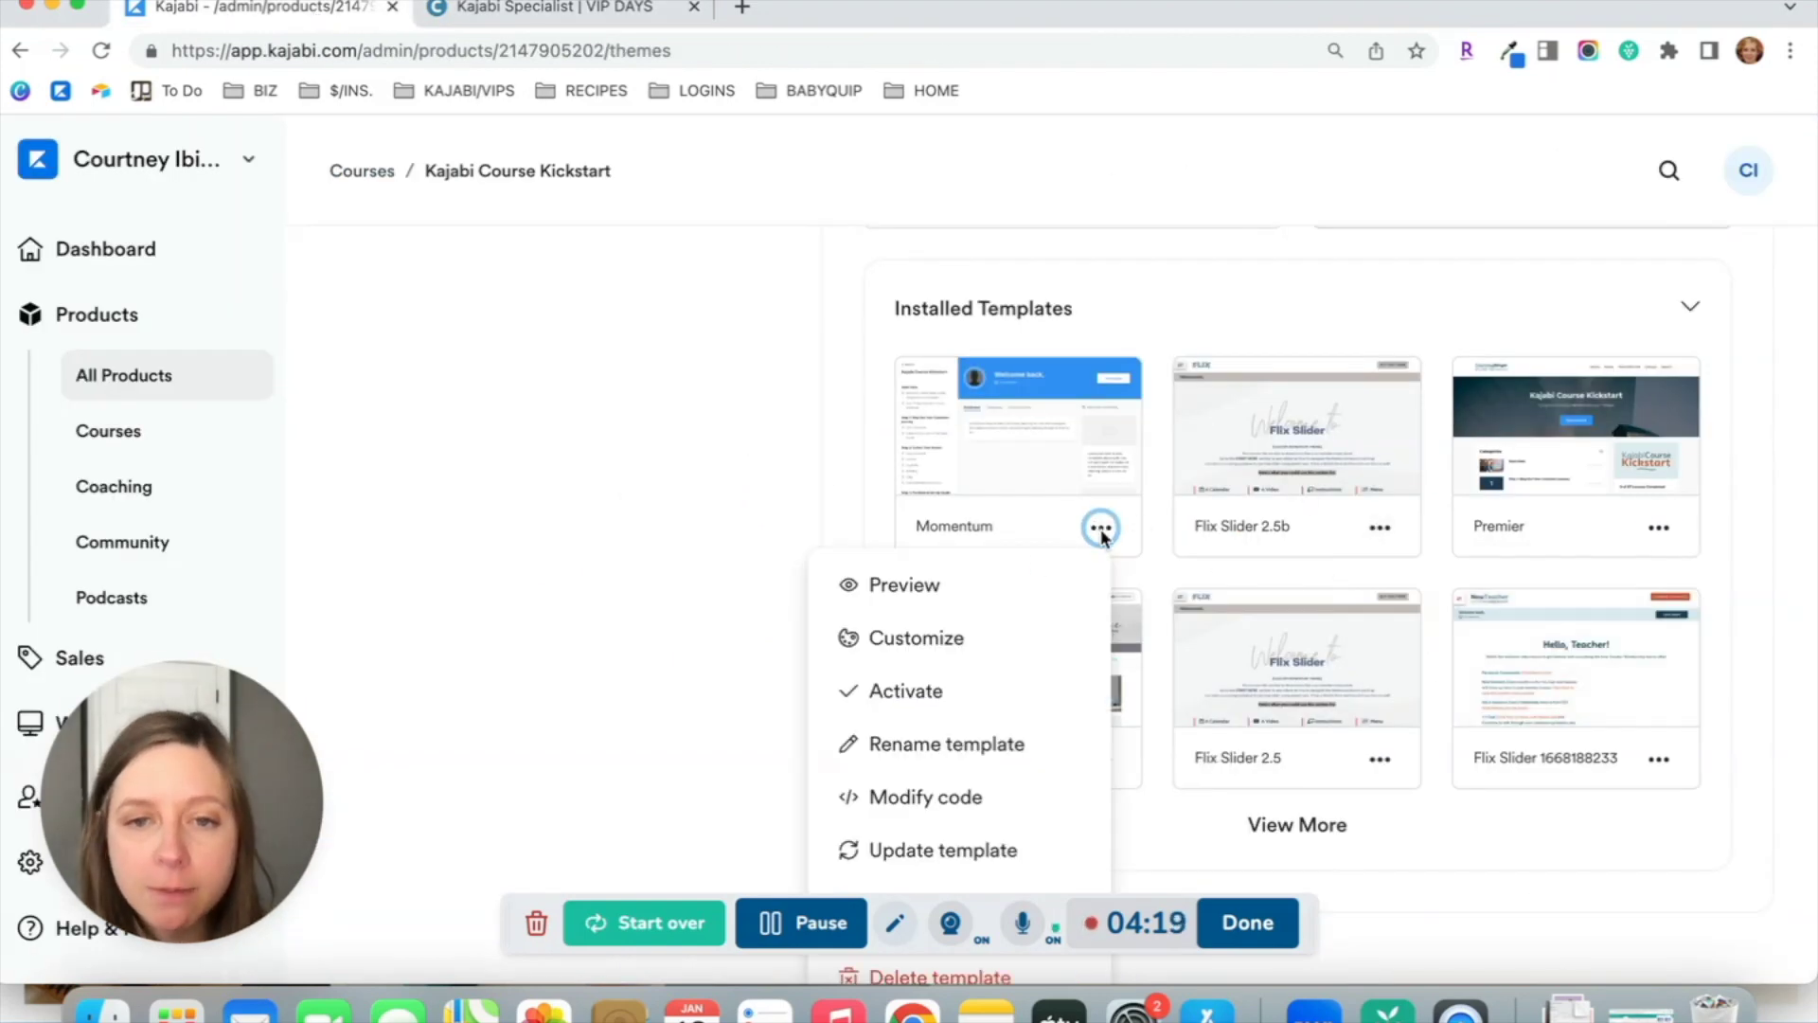
left_click(1001, 592)
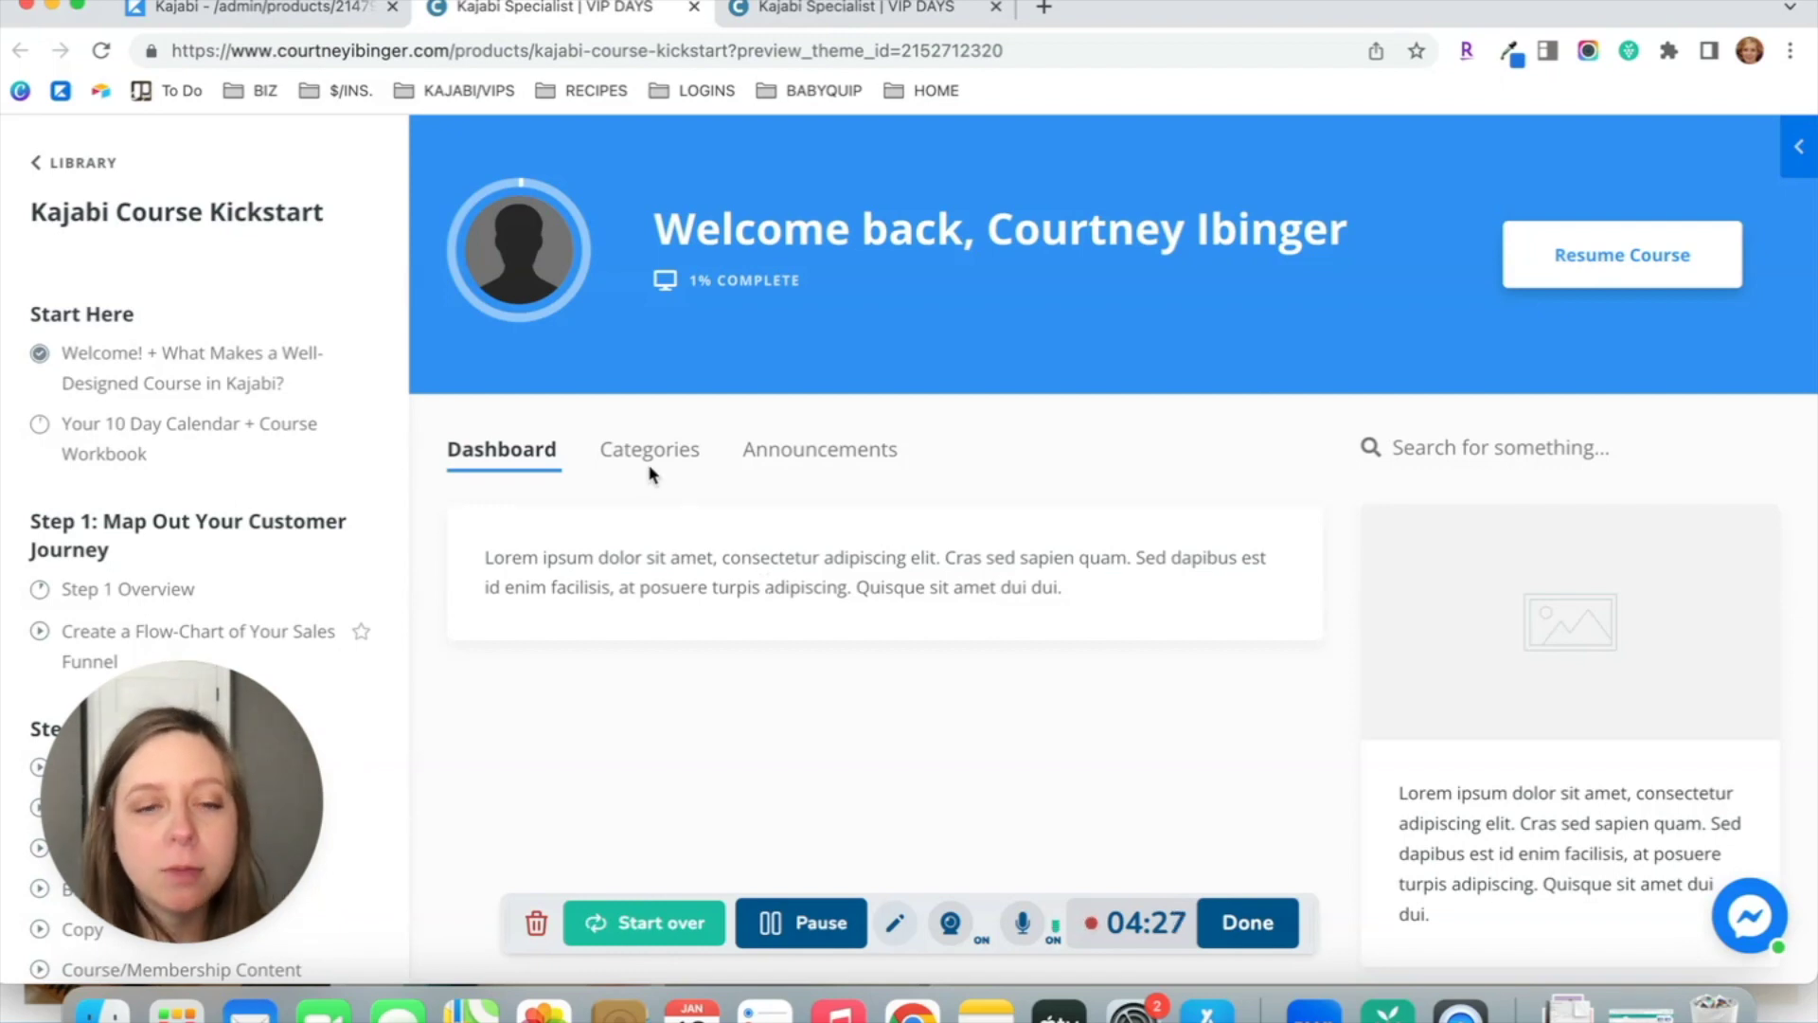
scroll(650, 474, "down", 1)
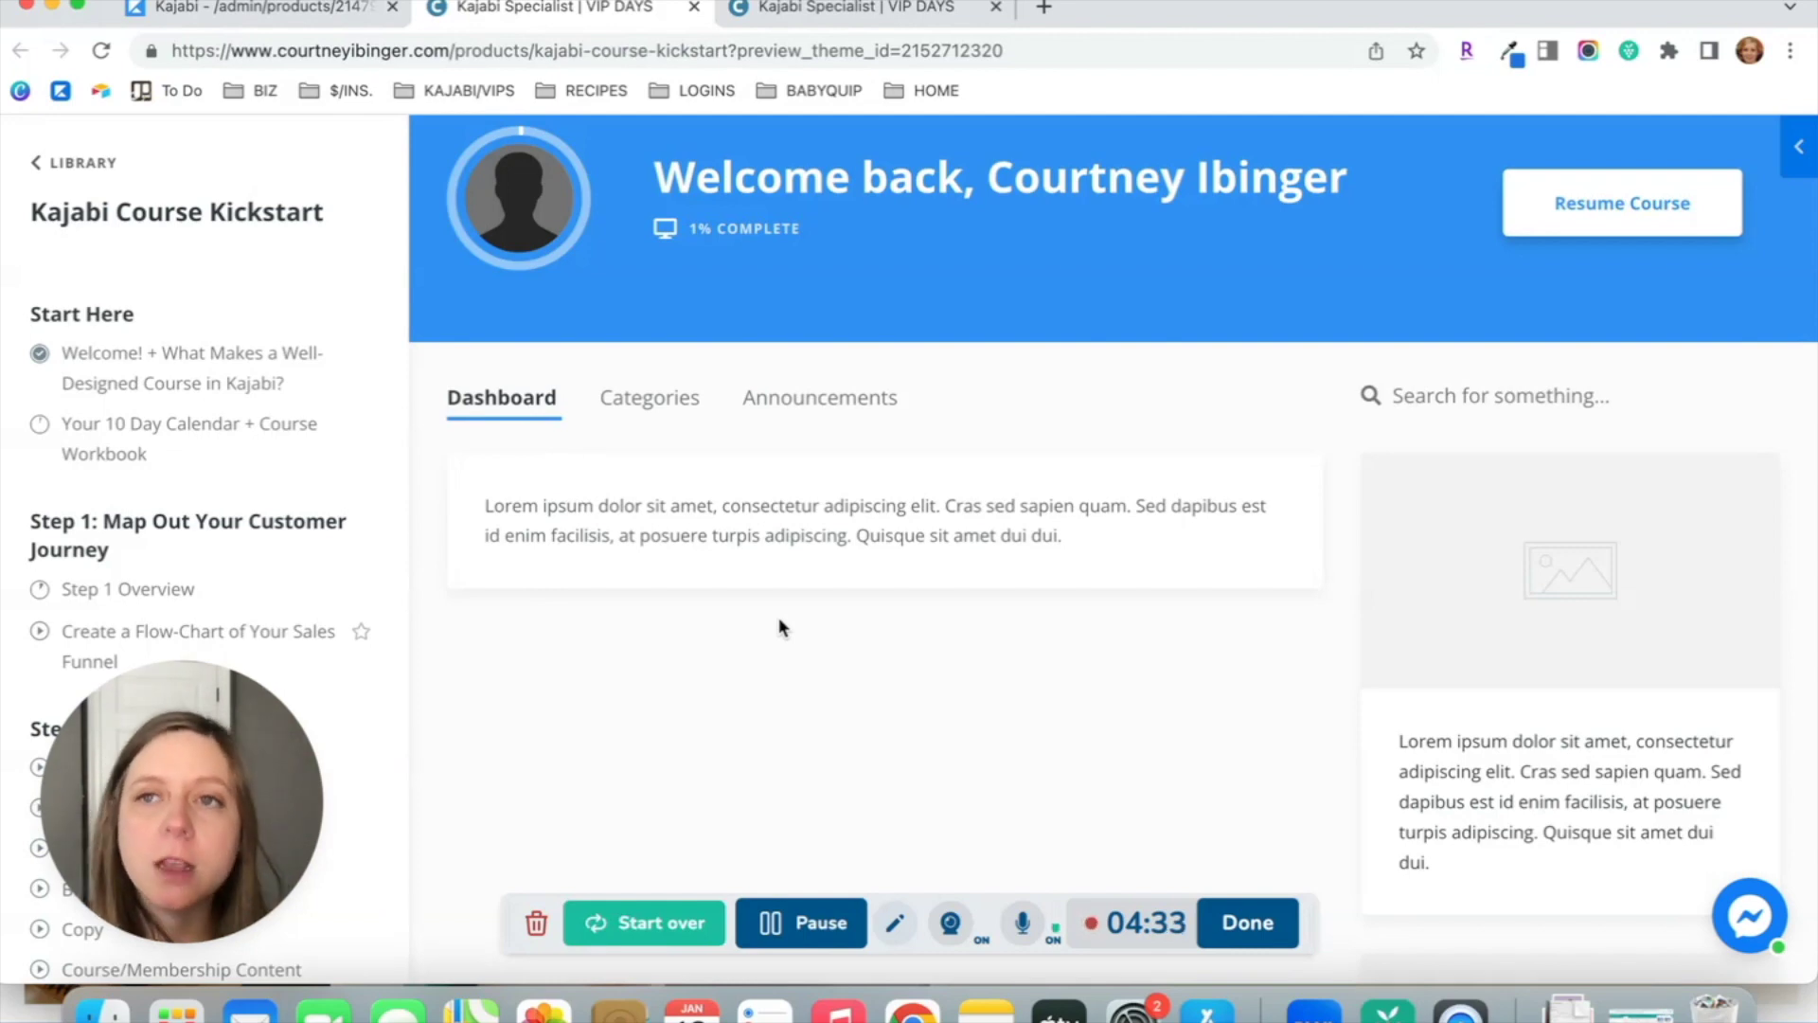
scroll(949, 601, "down", 4)
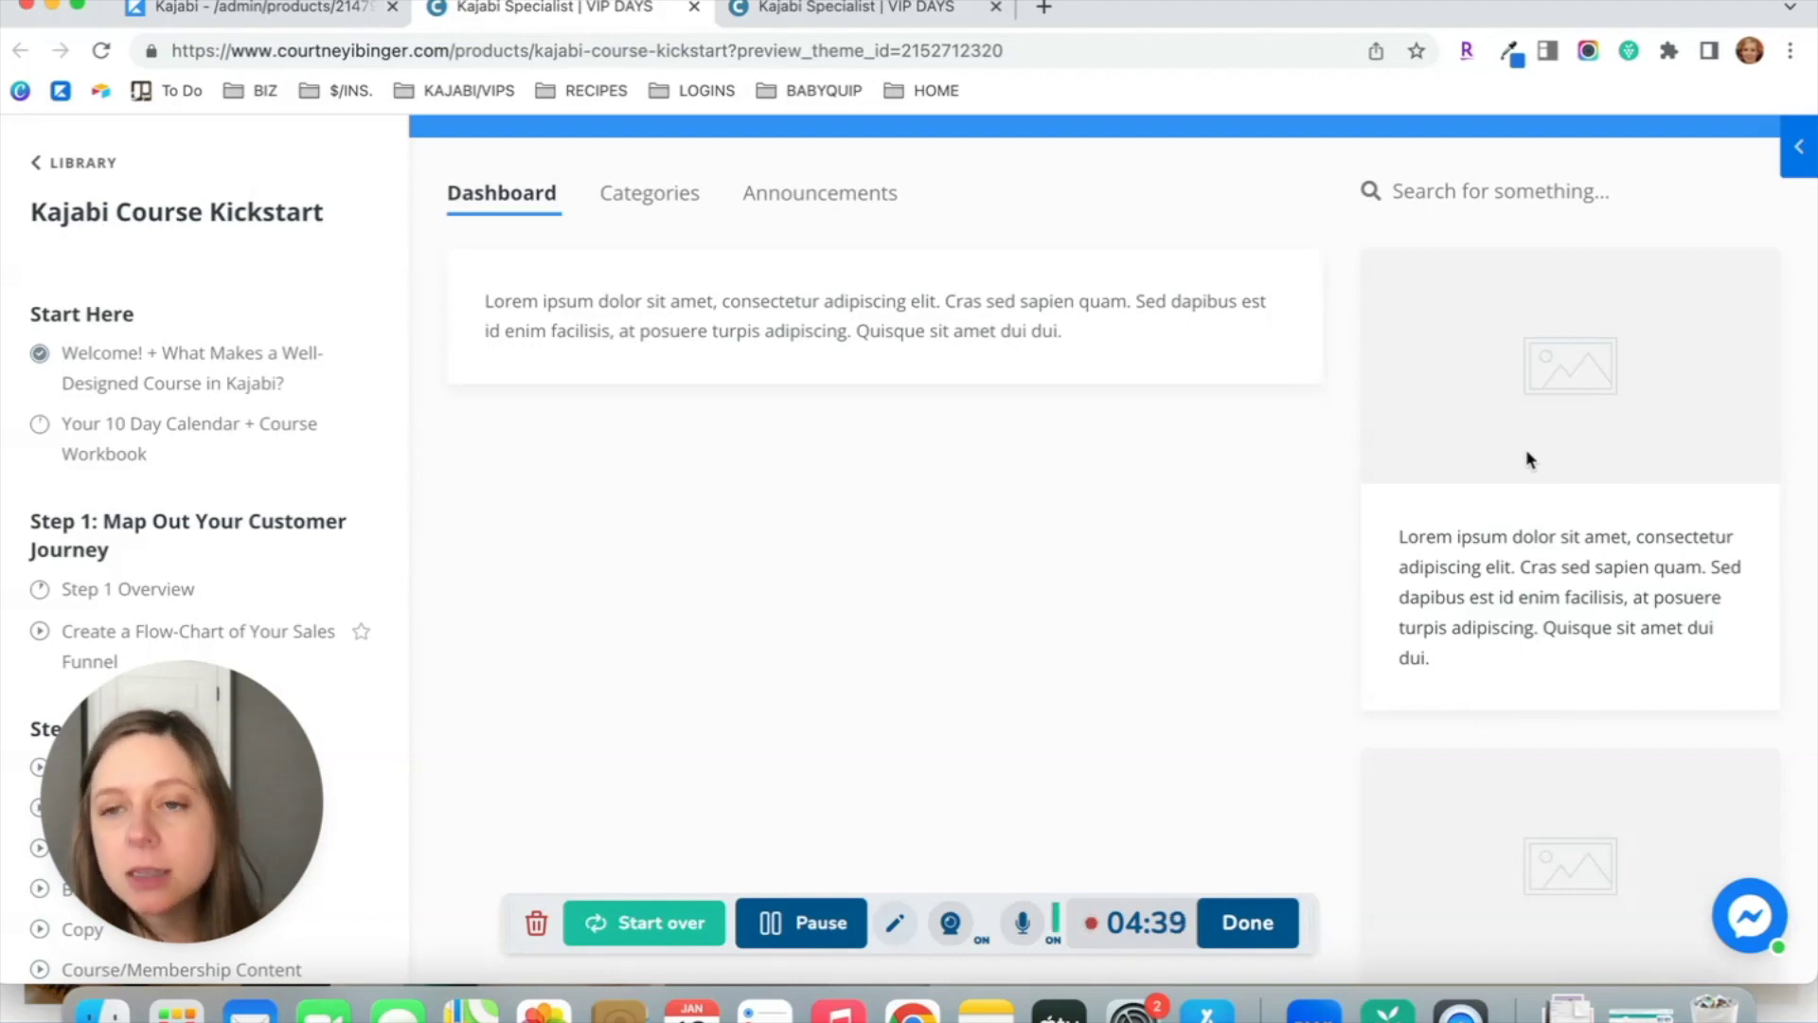
scroll(1599, 419, "down", 1)
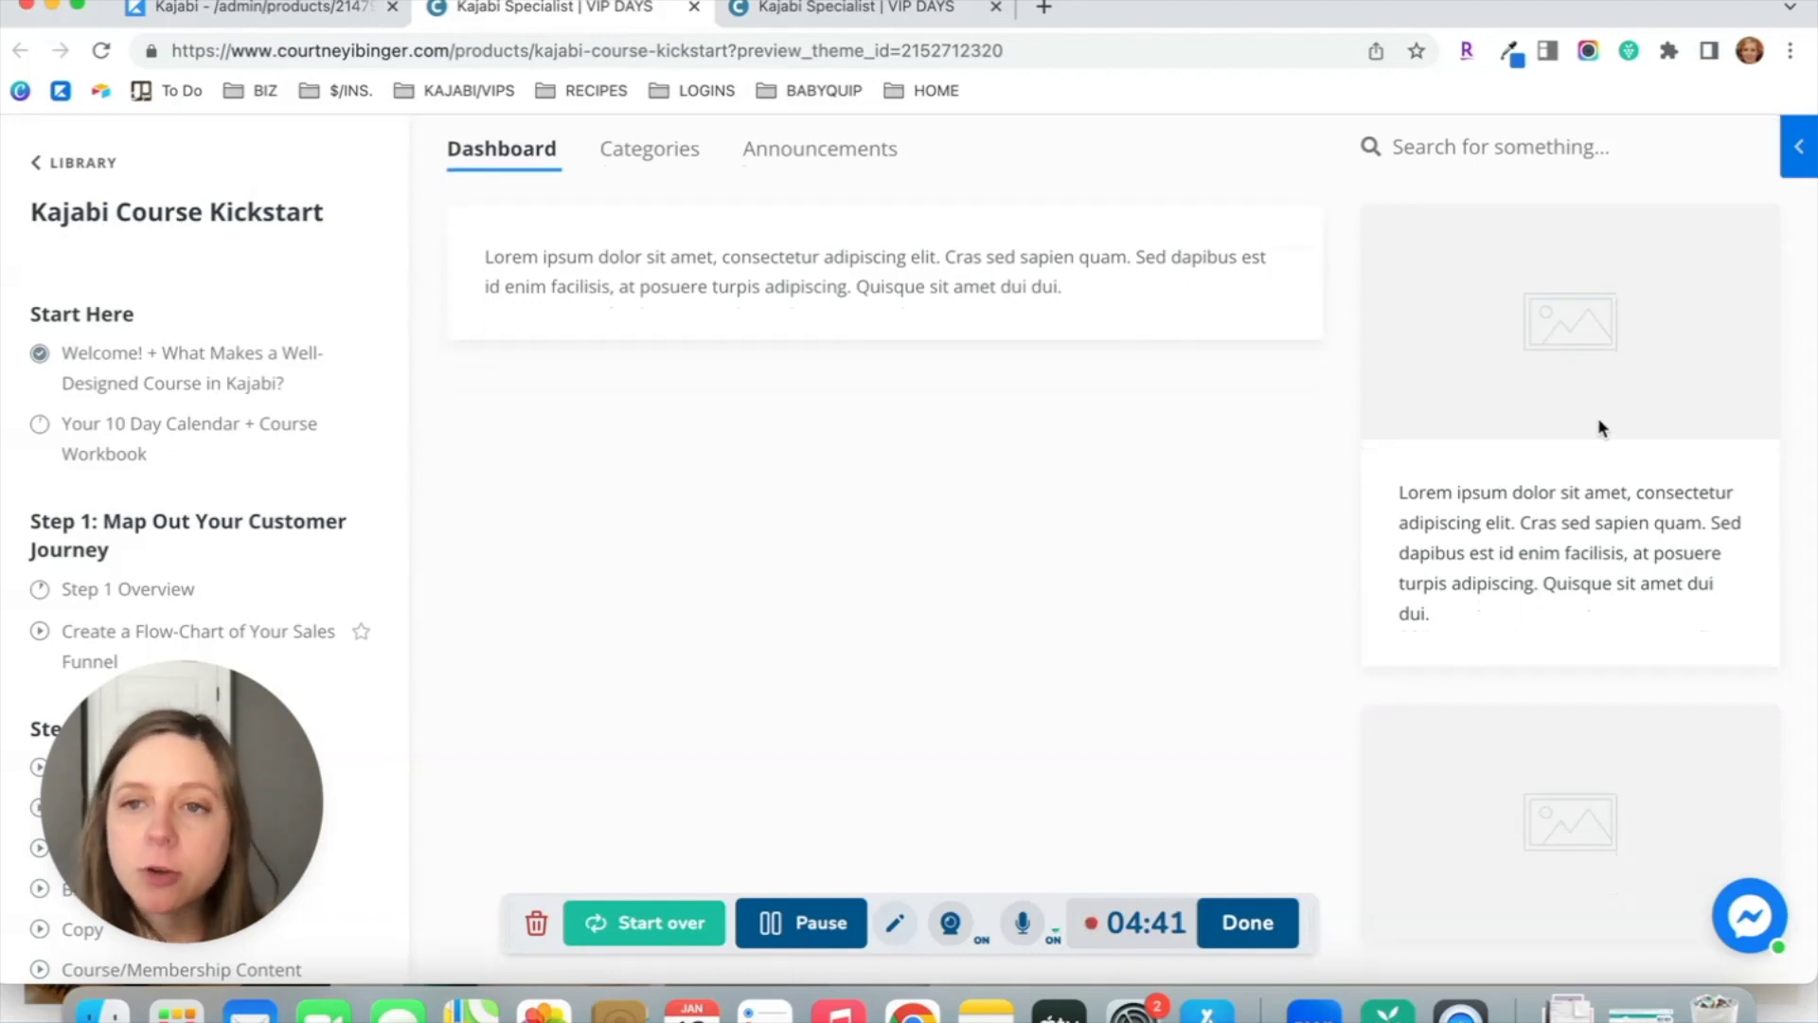
scroll(1600, 428, "down", 1)
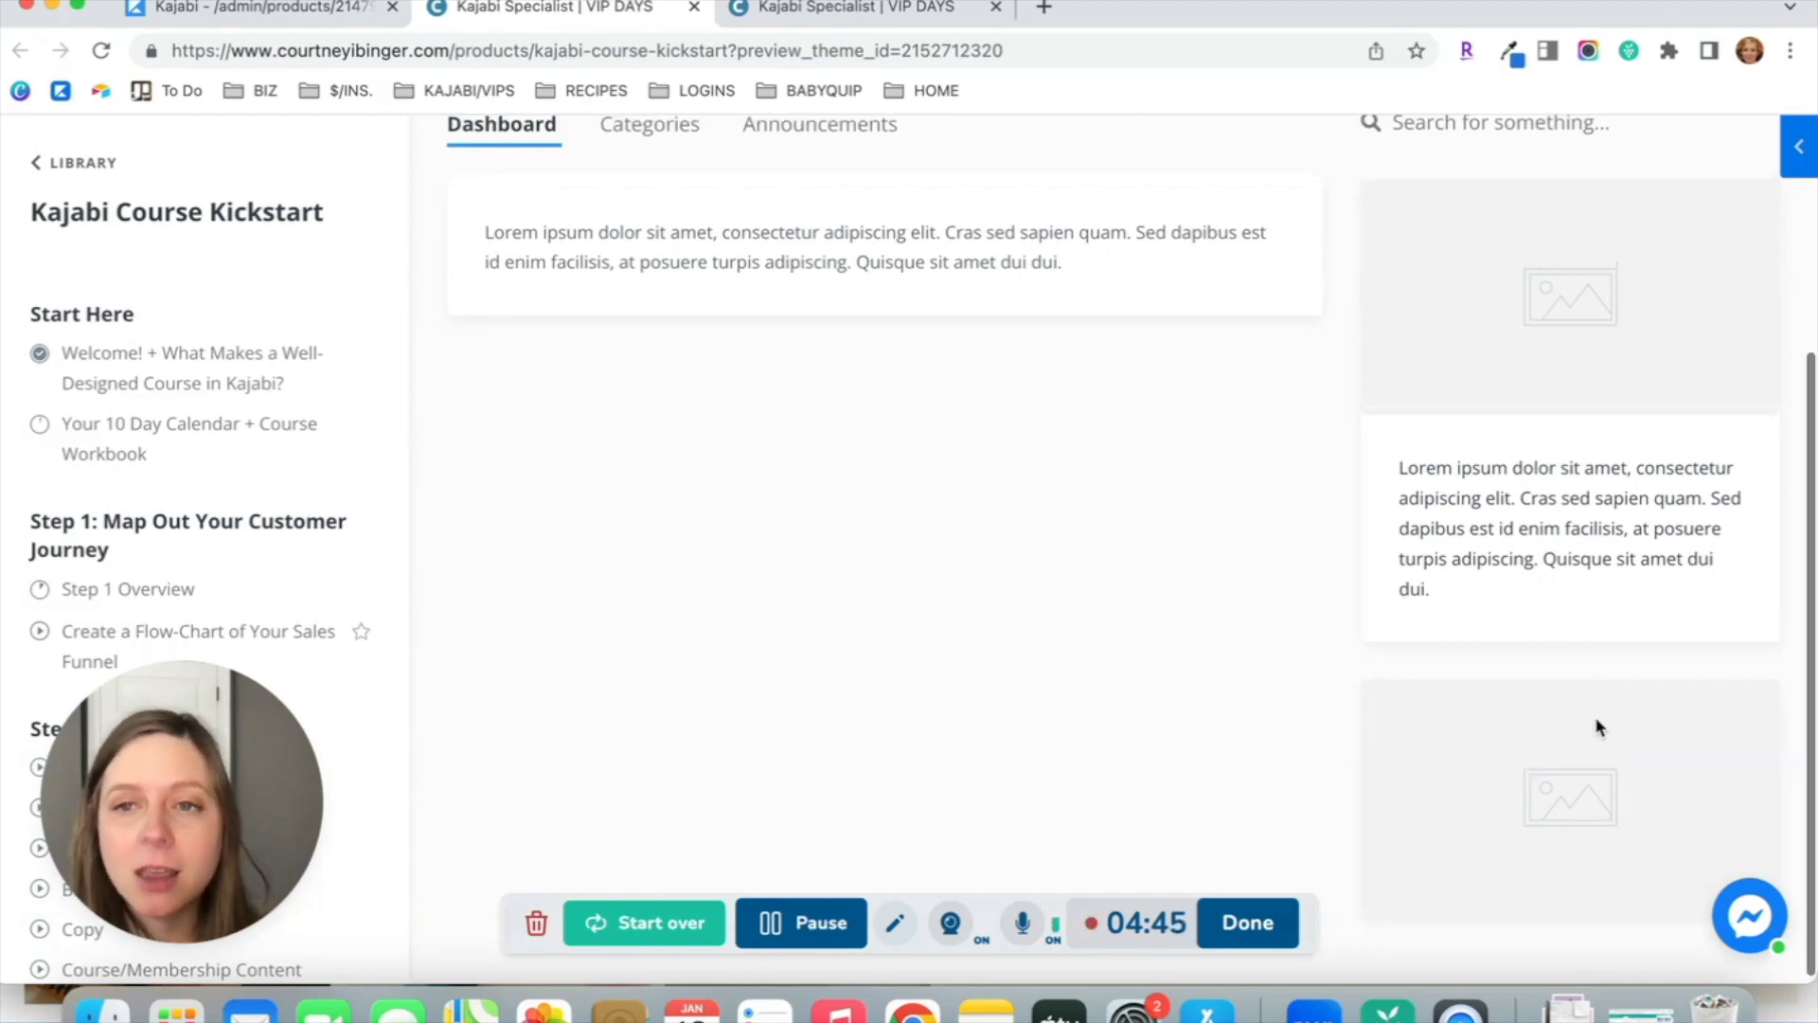
scroll(1595, 722, "up", 1)
scroll(1598, 727, "up", 3)
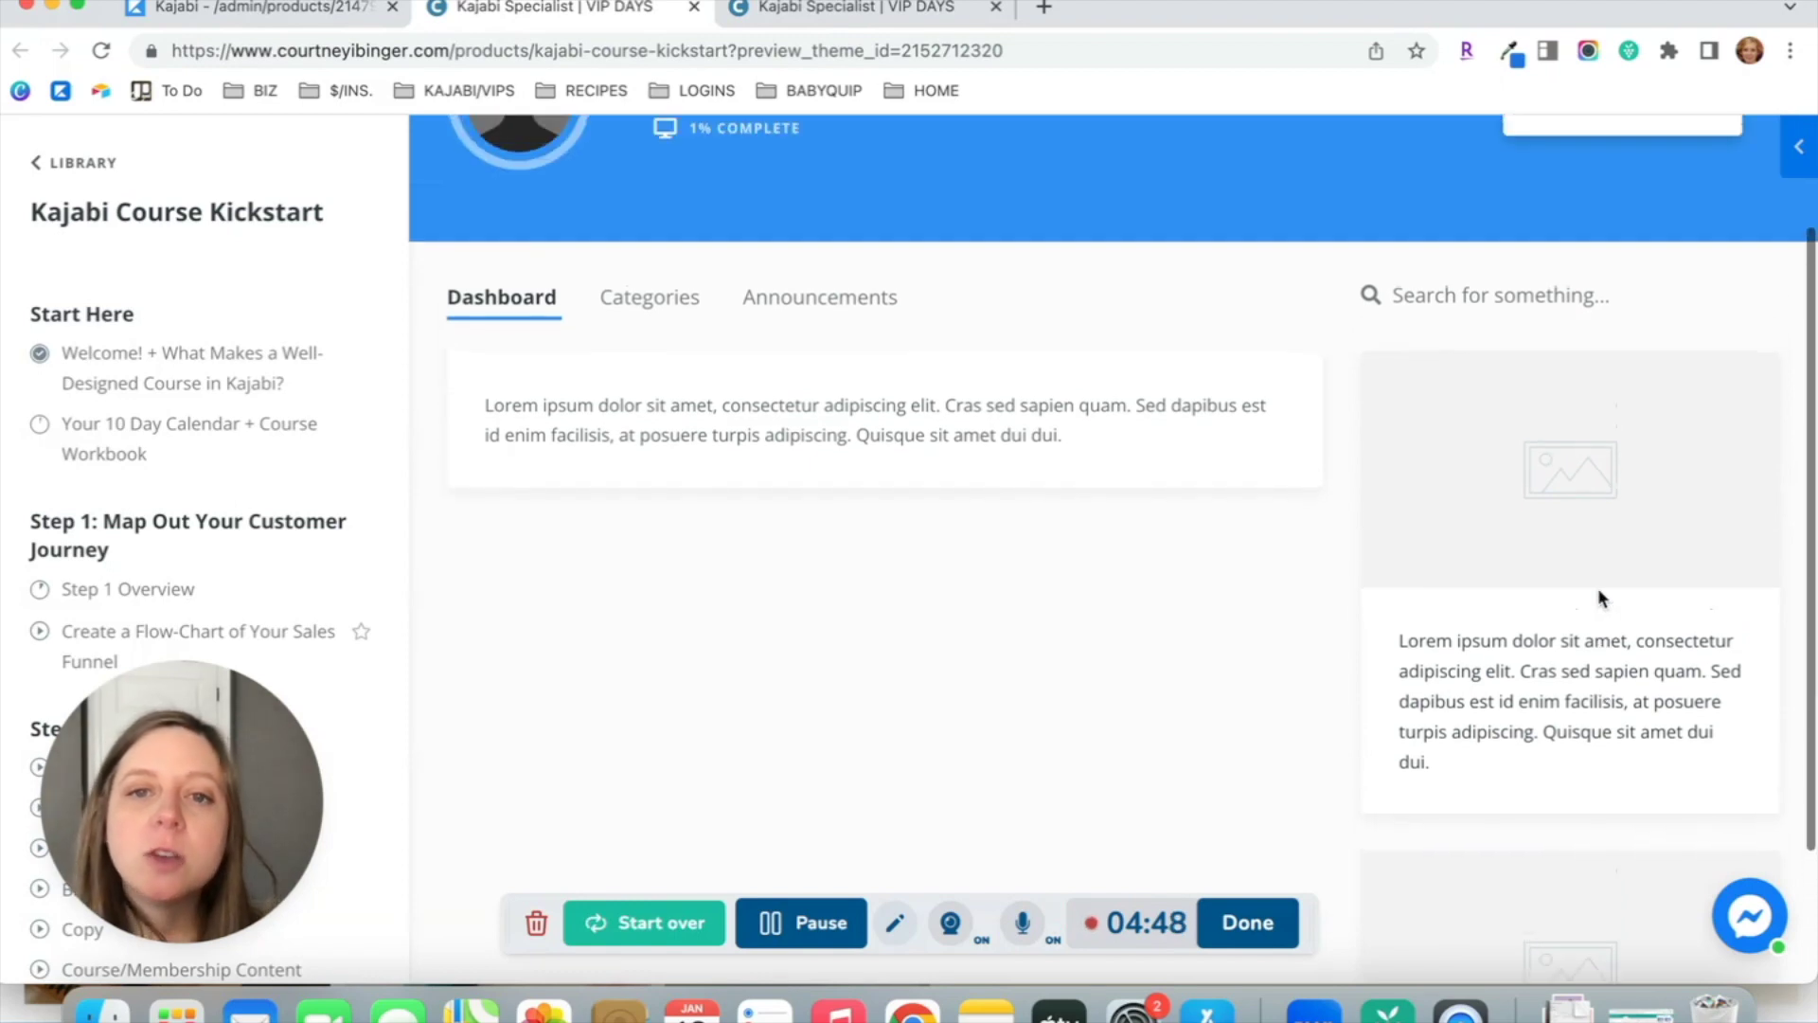
scroll(1177, 313, "down", 5)
scroll(1055, 527, "up", 5)
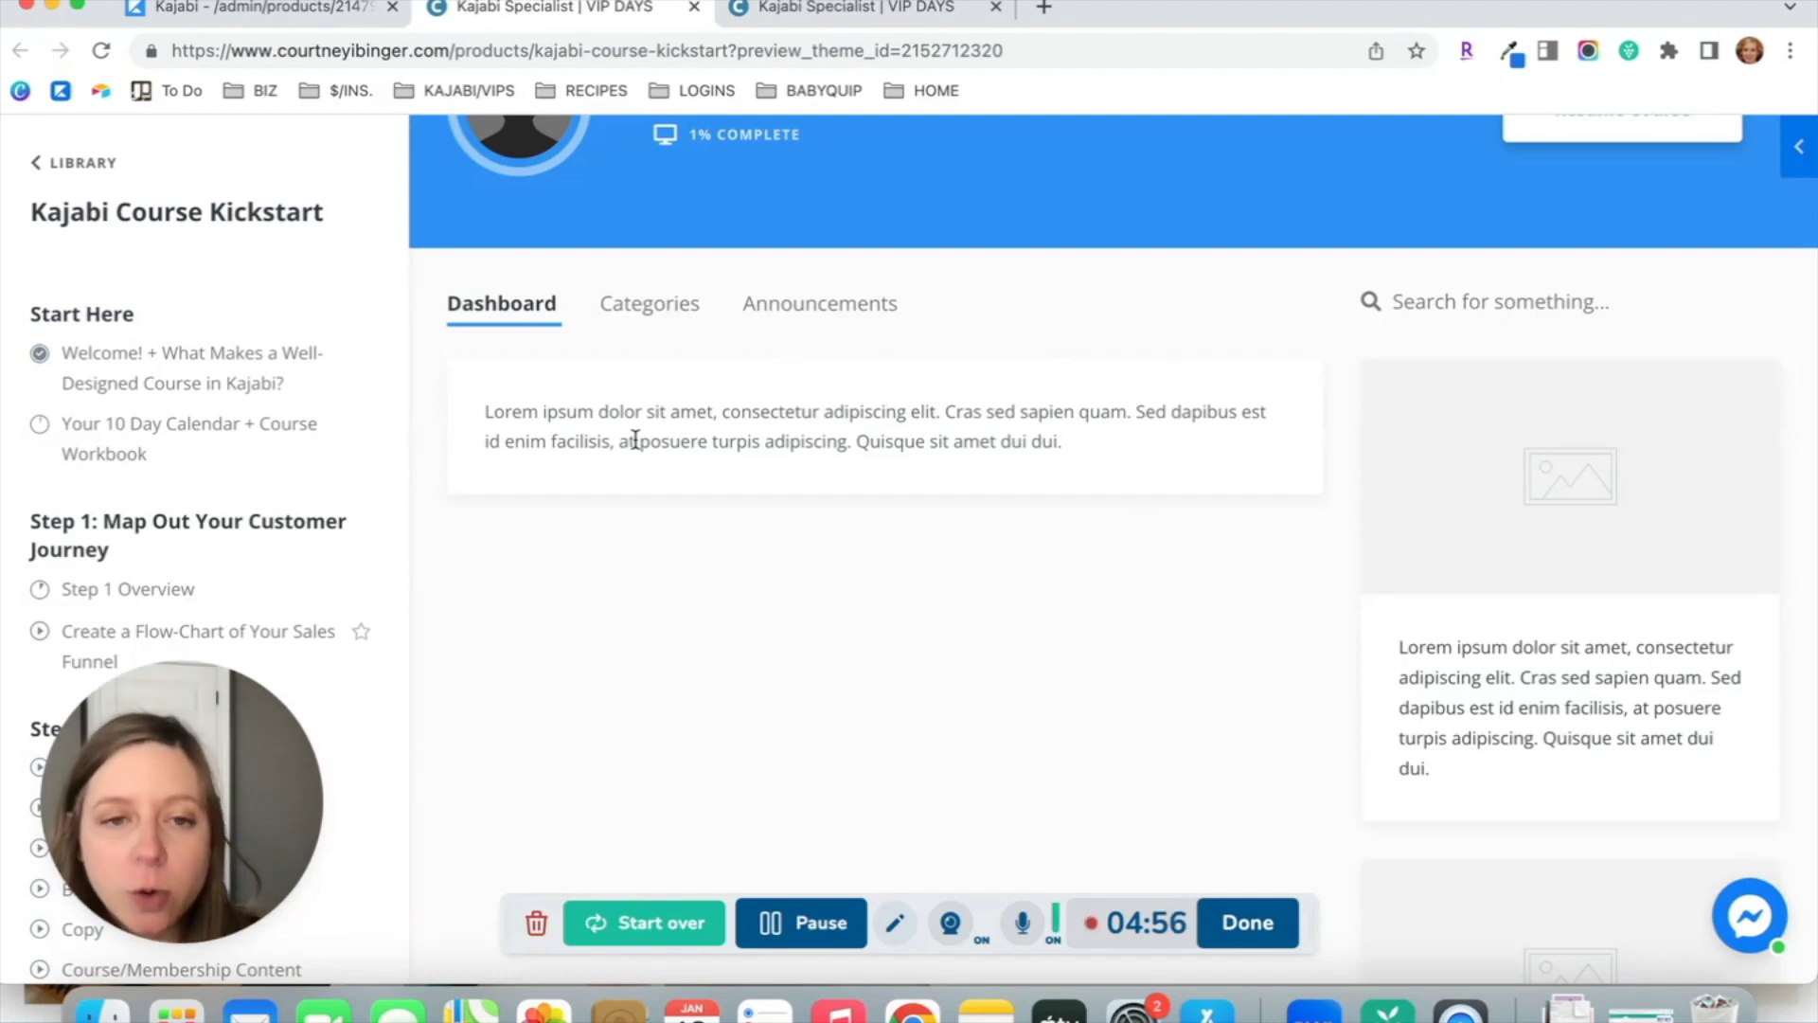
scroll(634, 439, "down", 3)
scroll(636, 416, "up", 4)
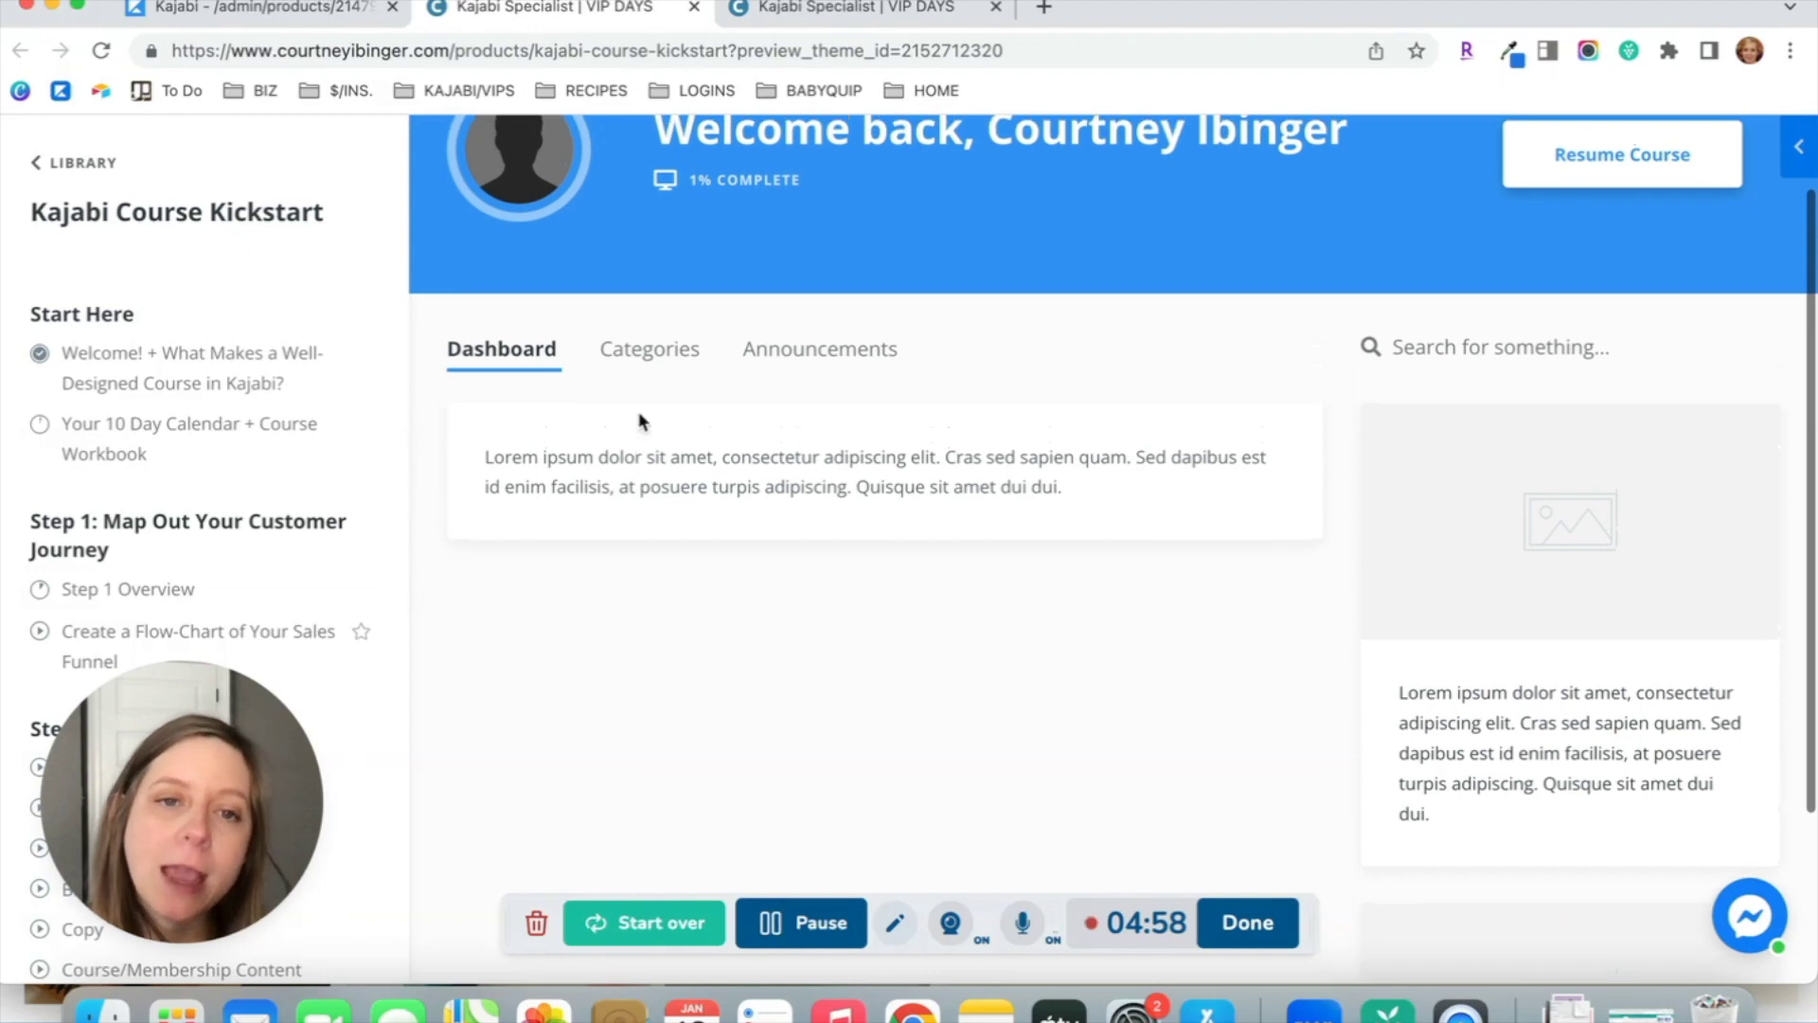
left_click(672, 368)
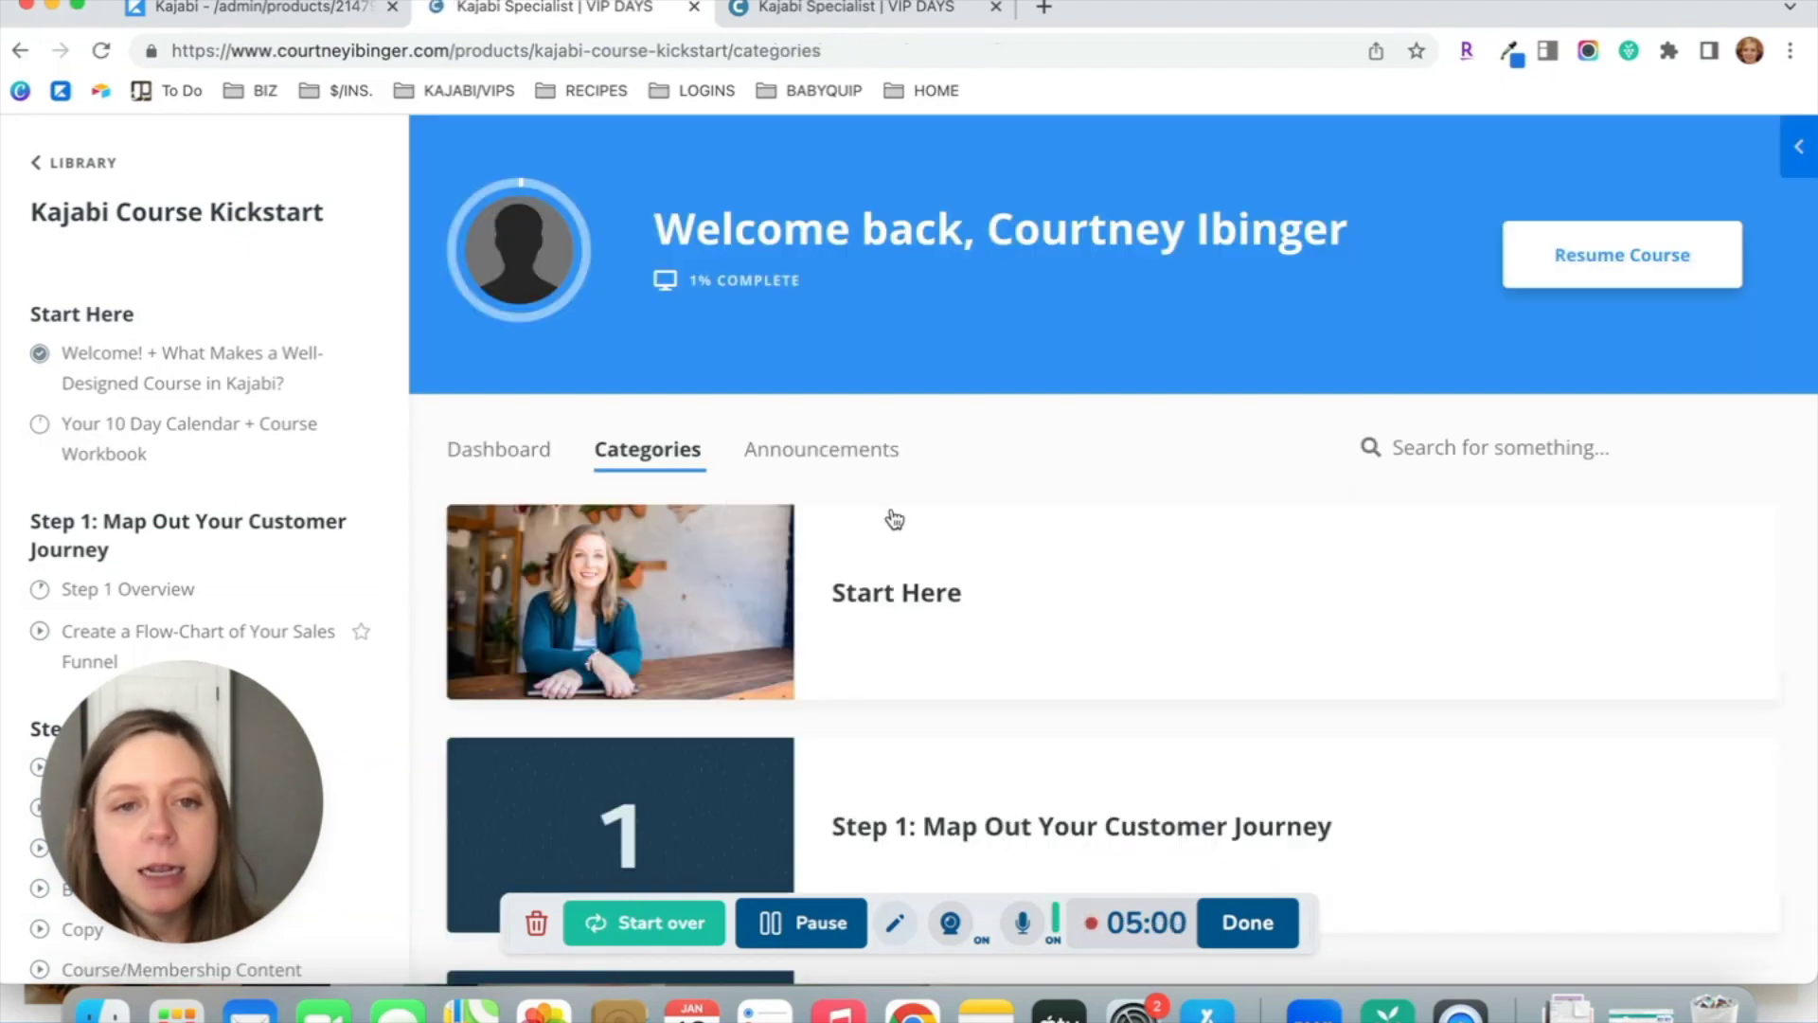
scroll(925, 520, "down", 2)
scroll(670, 447, "down", 8)
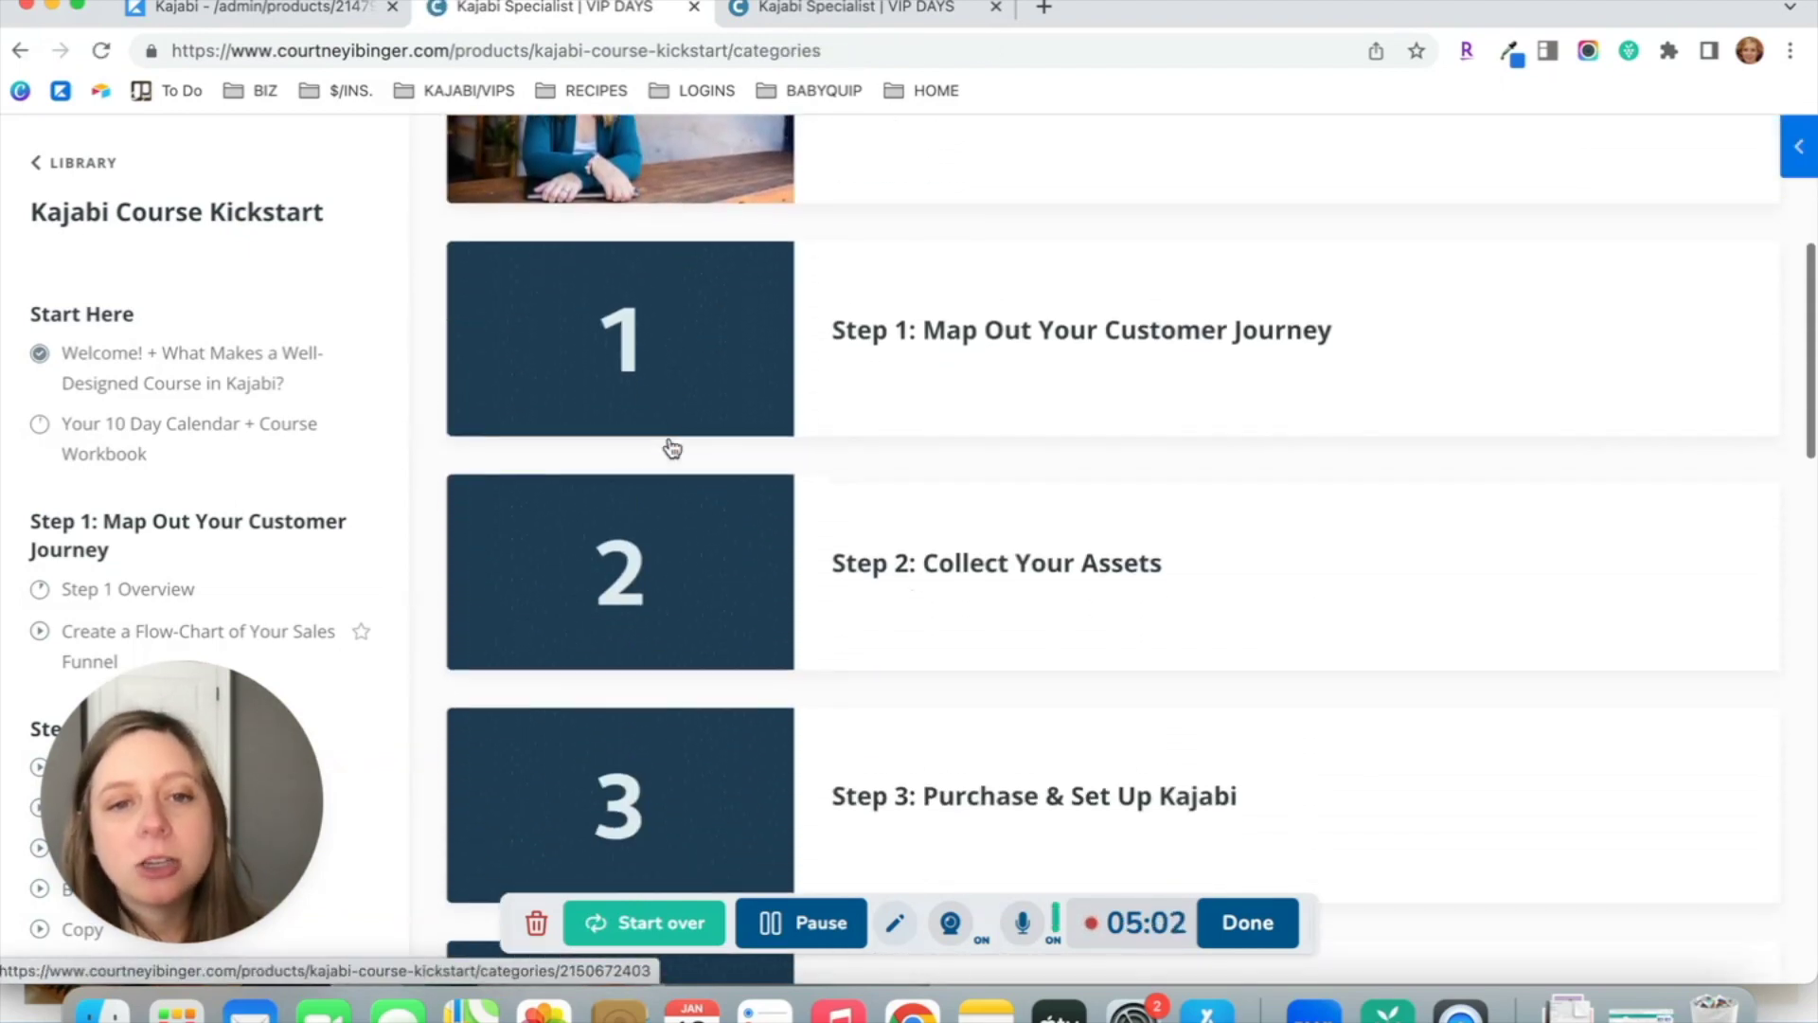
scroll(671, 449, "down", 16)
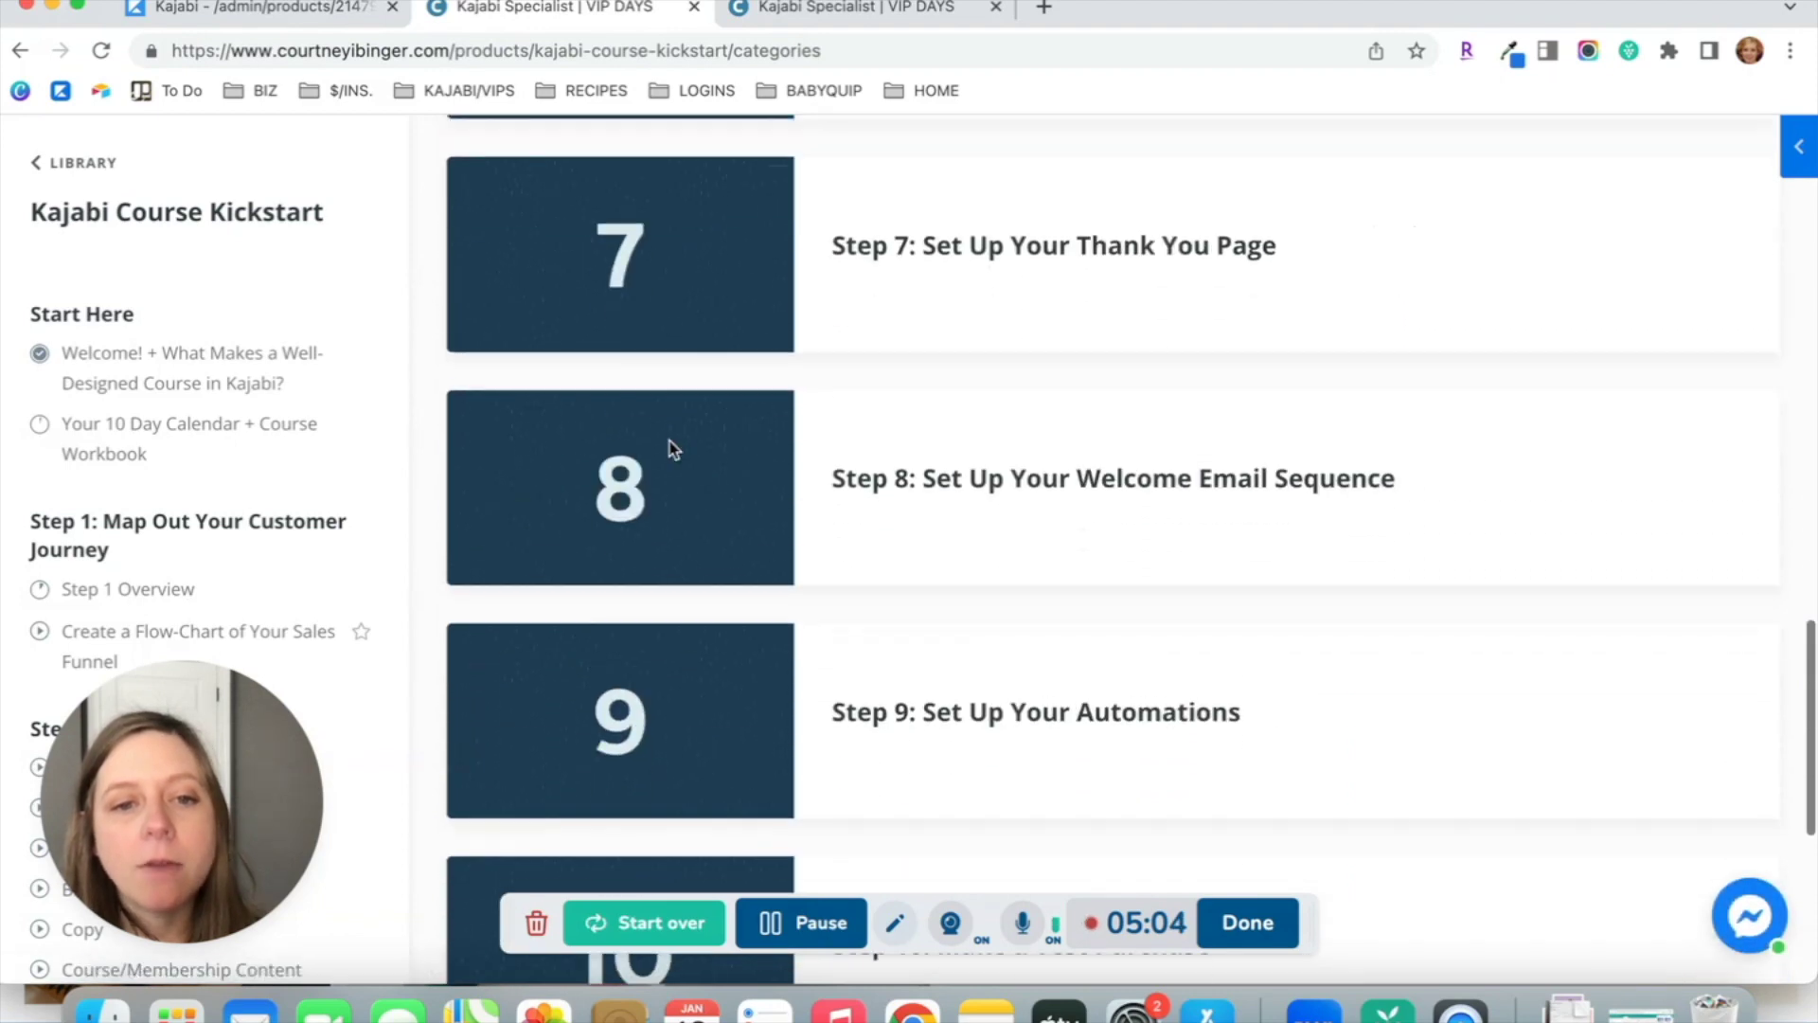
scroll(671, 449, "down", 1)
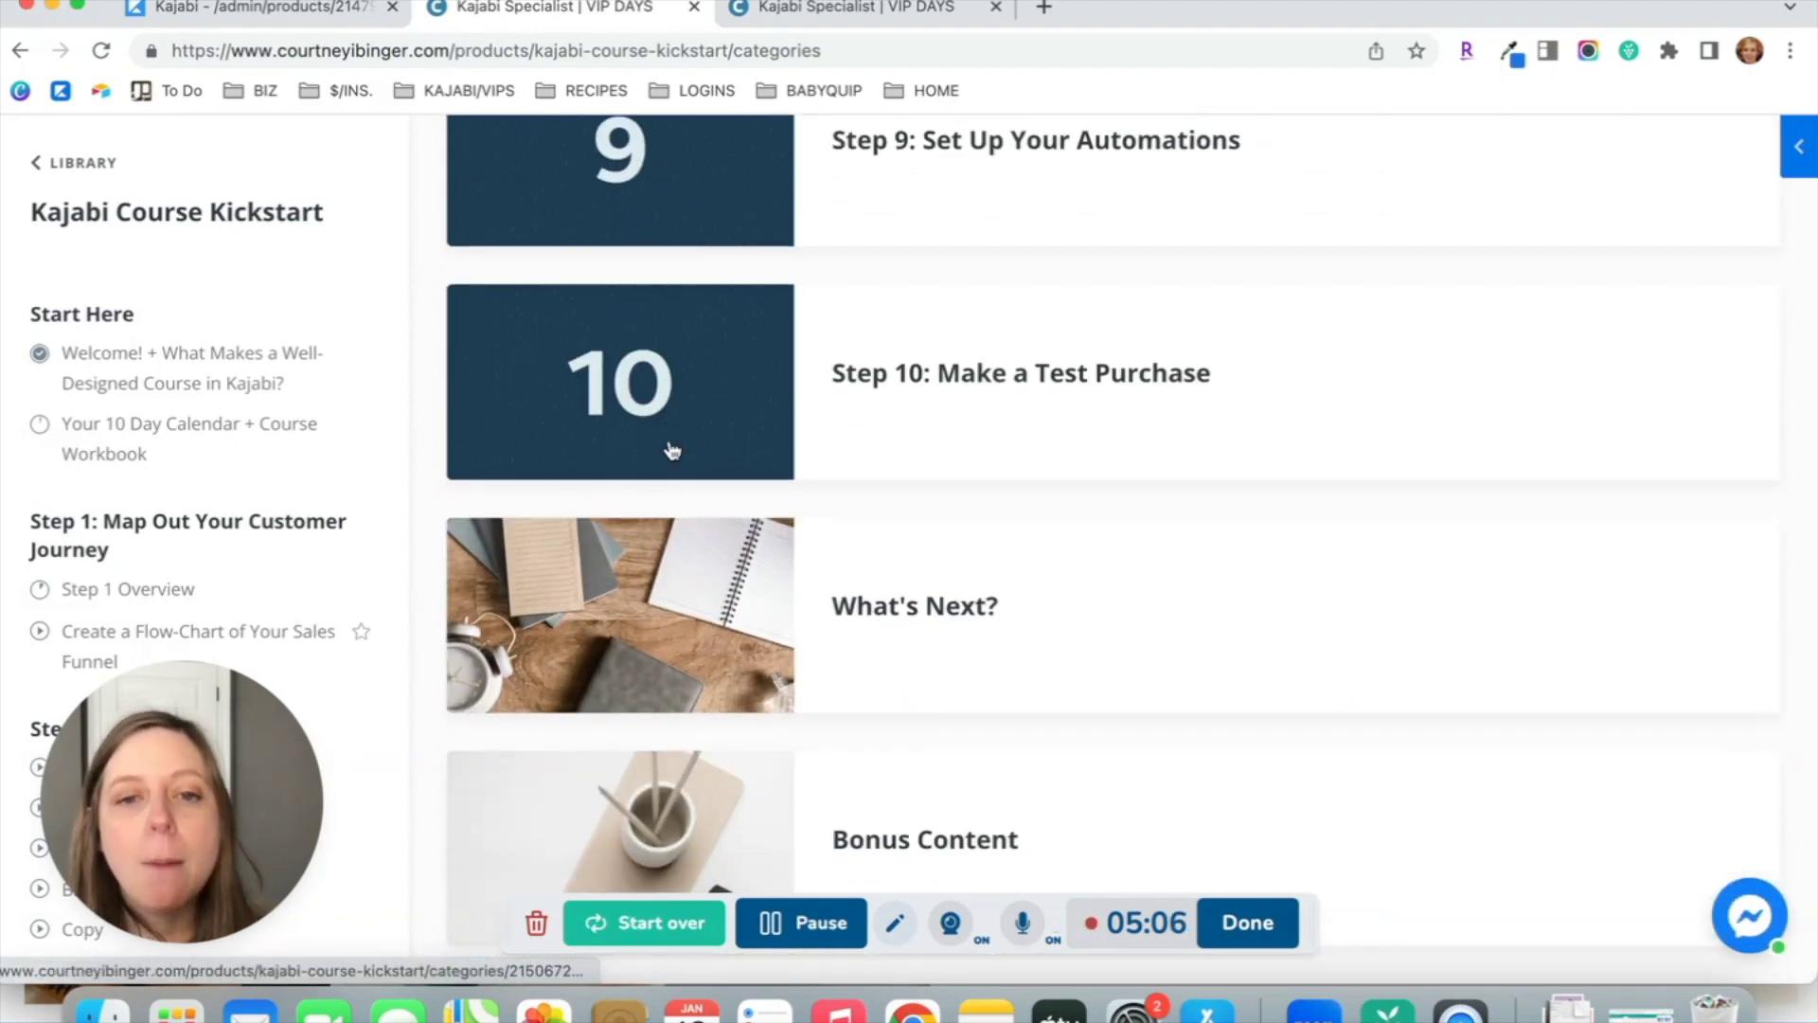
scroll(647, 736, "up", 20)
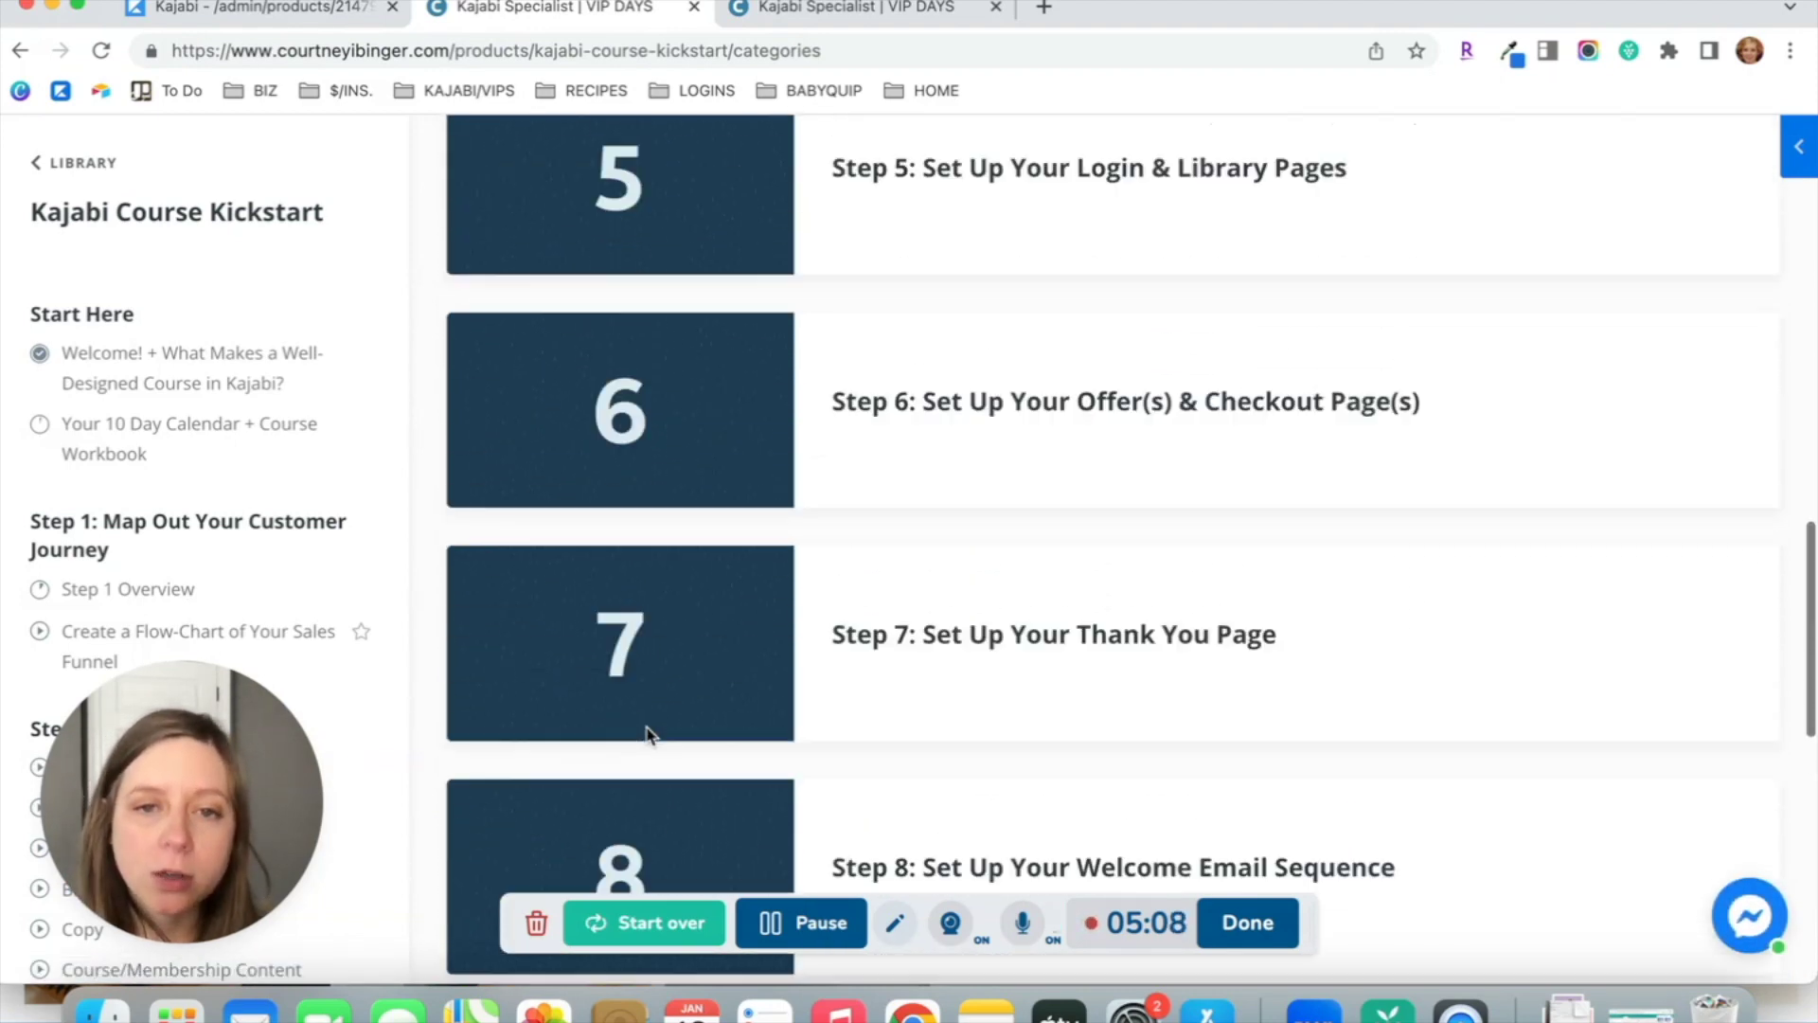
scroll(648, 736, "up", 6)
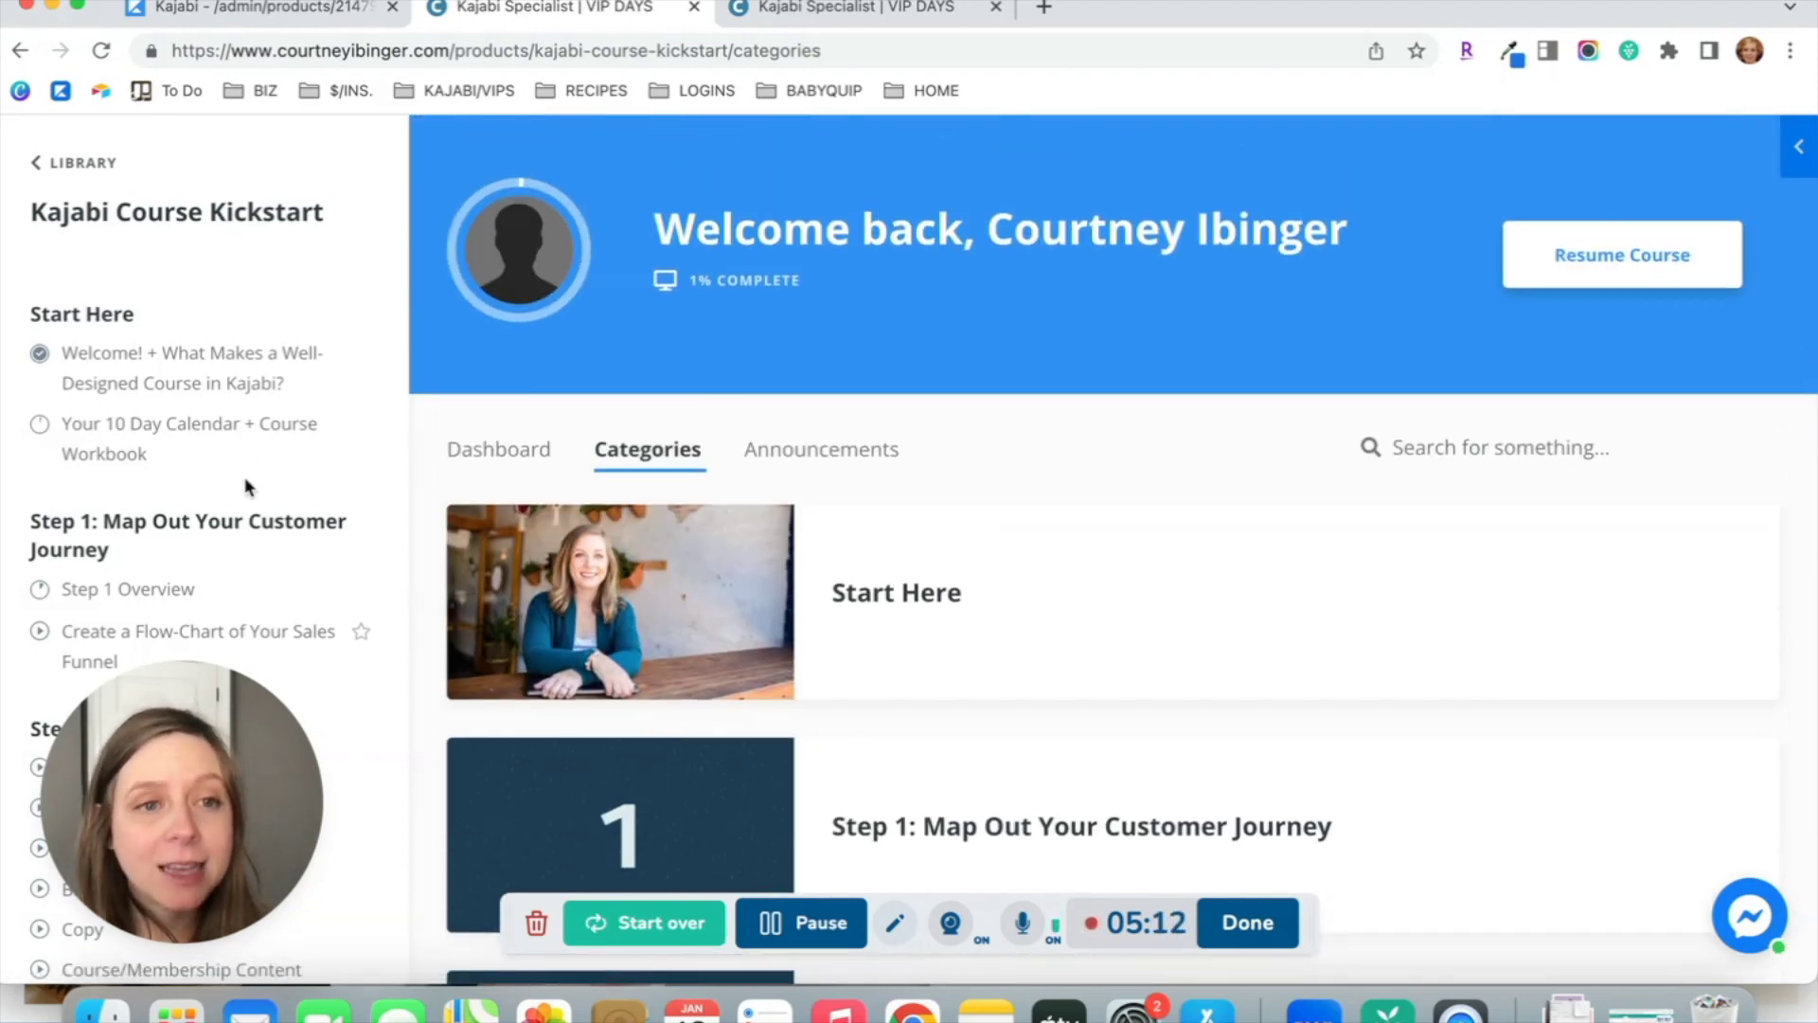
left_click(218, 748)
left_click_drag(218, 748, 1414, 571)
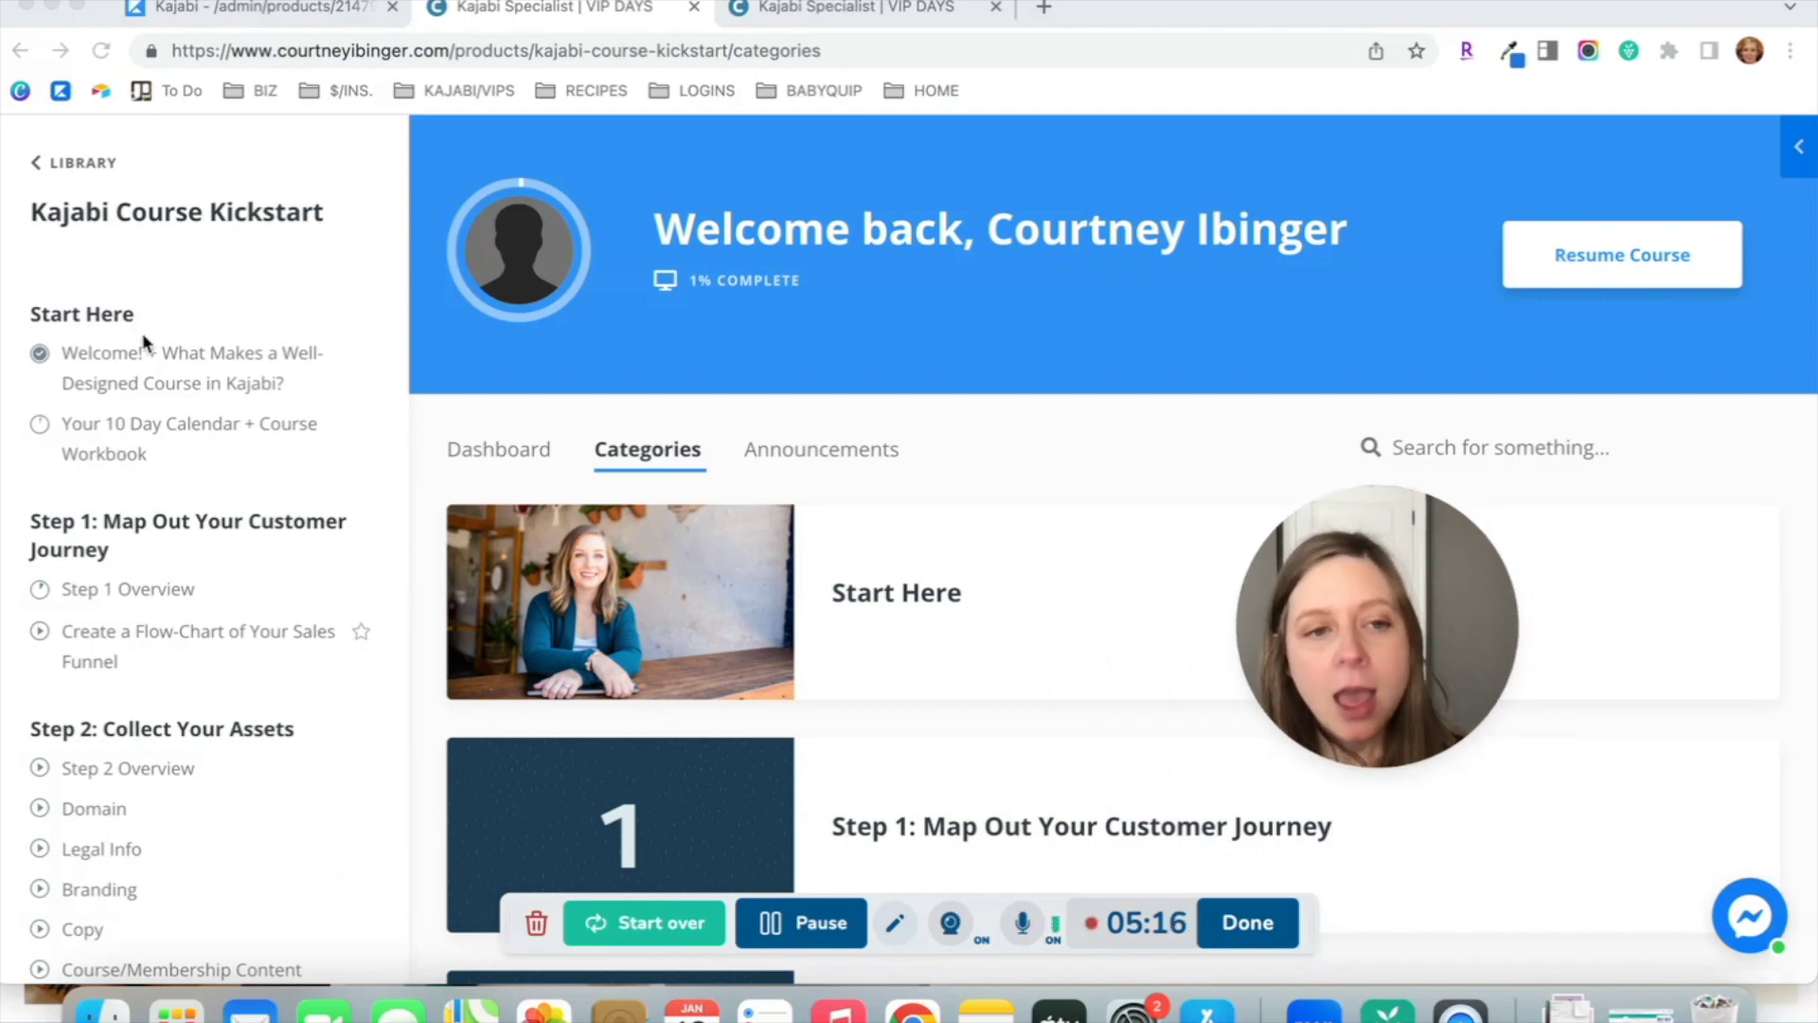
scroll(142, 341, "down", 1)
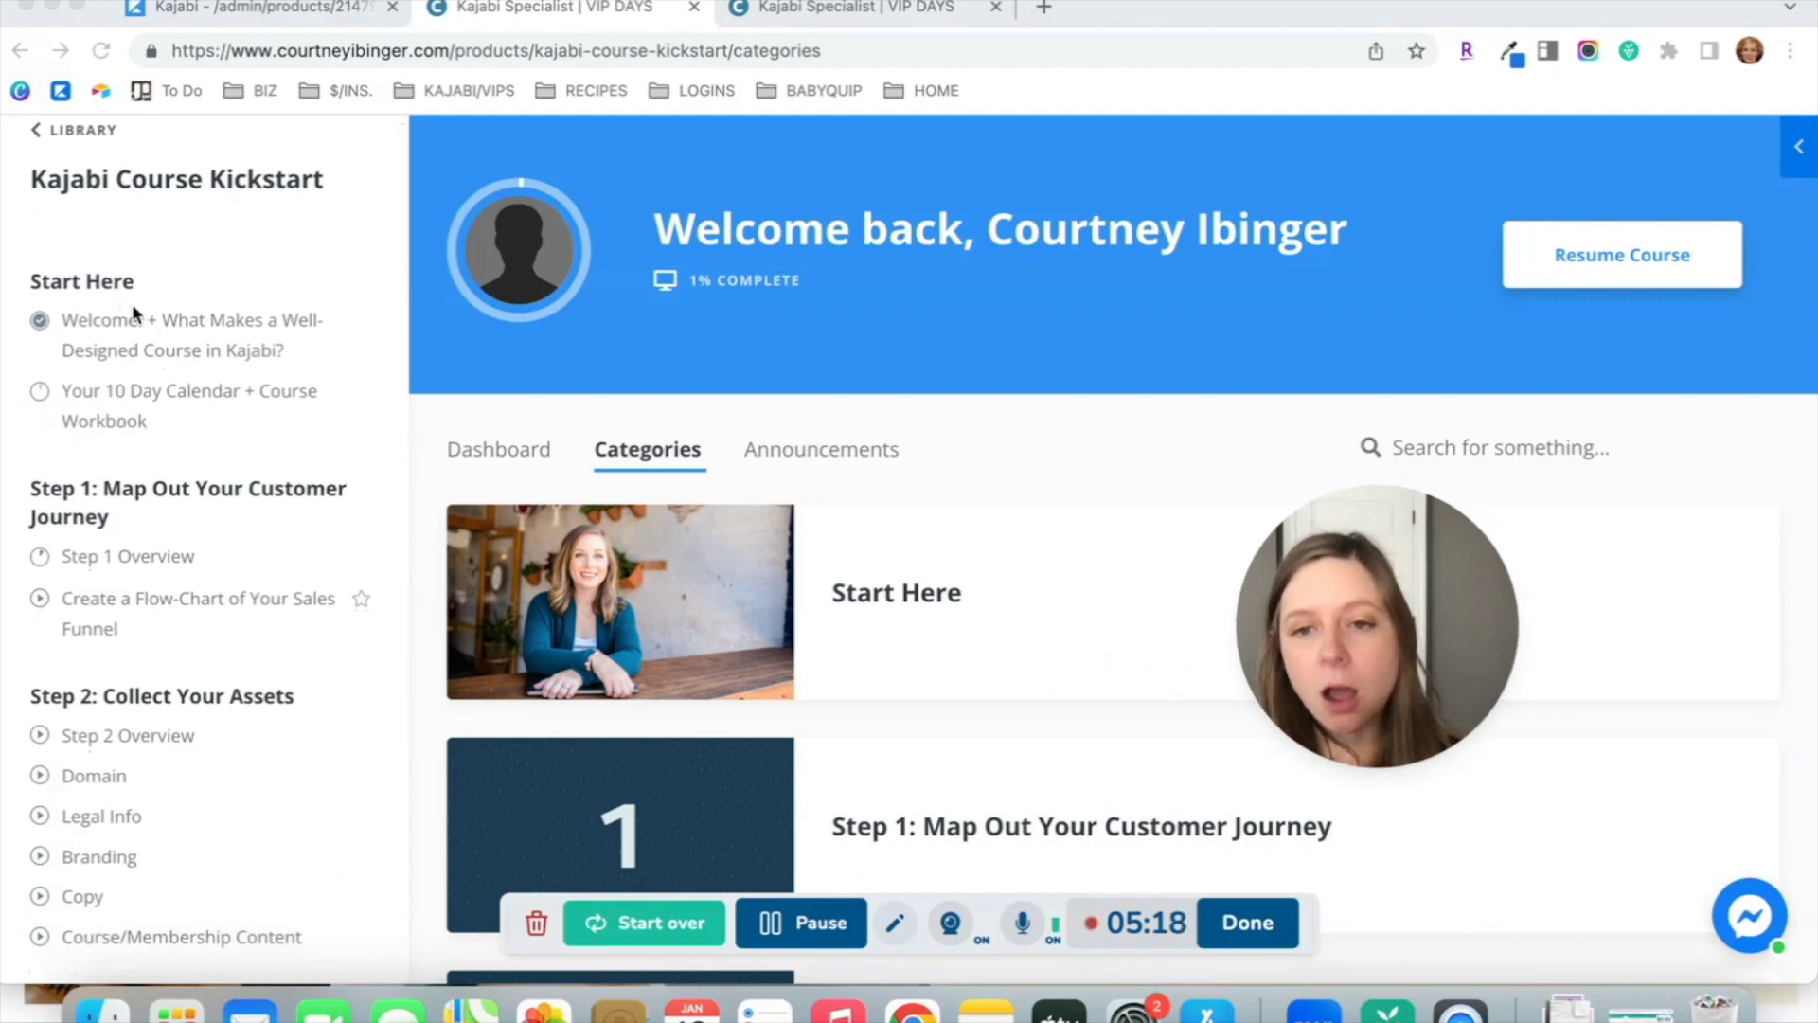
scroll(135, 313, "down", 15)
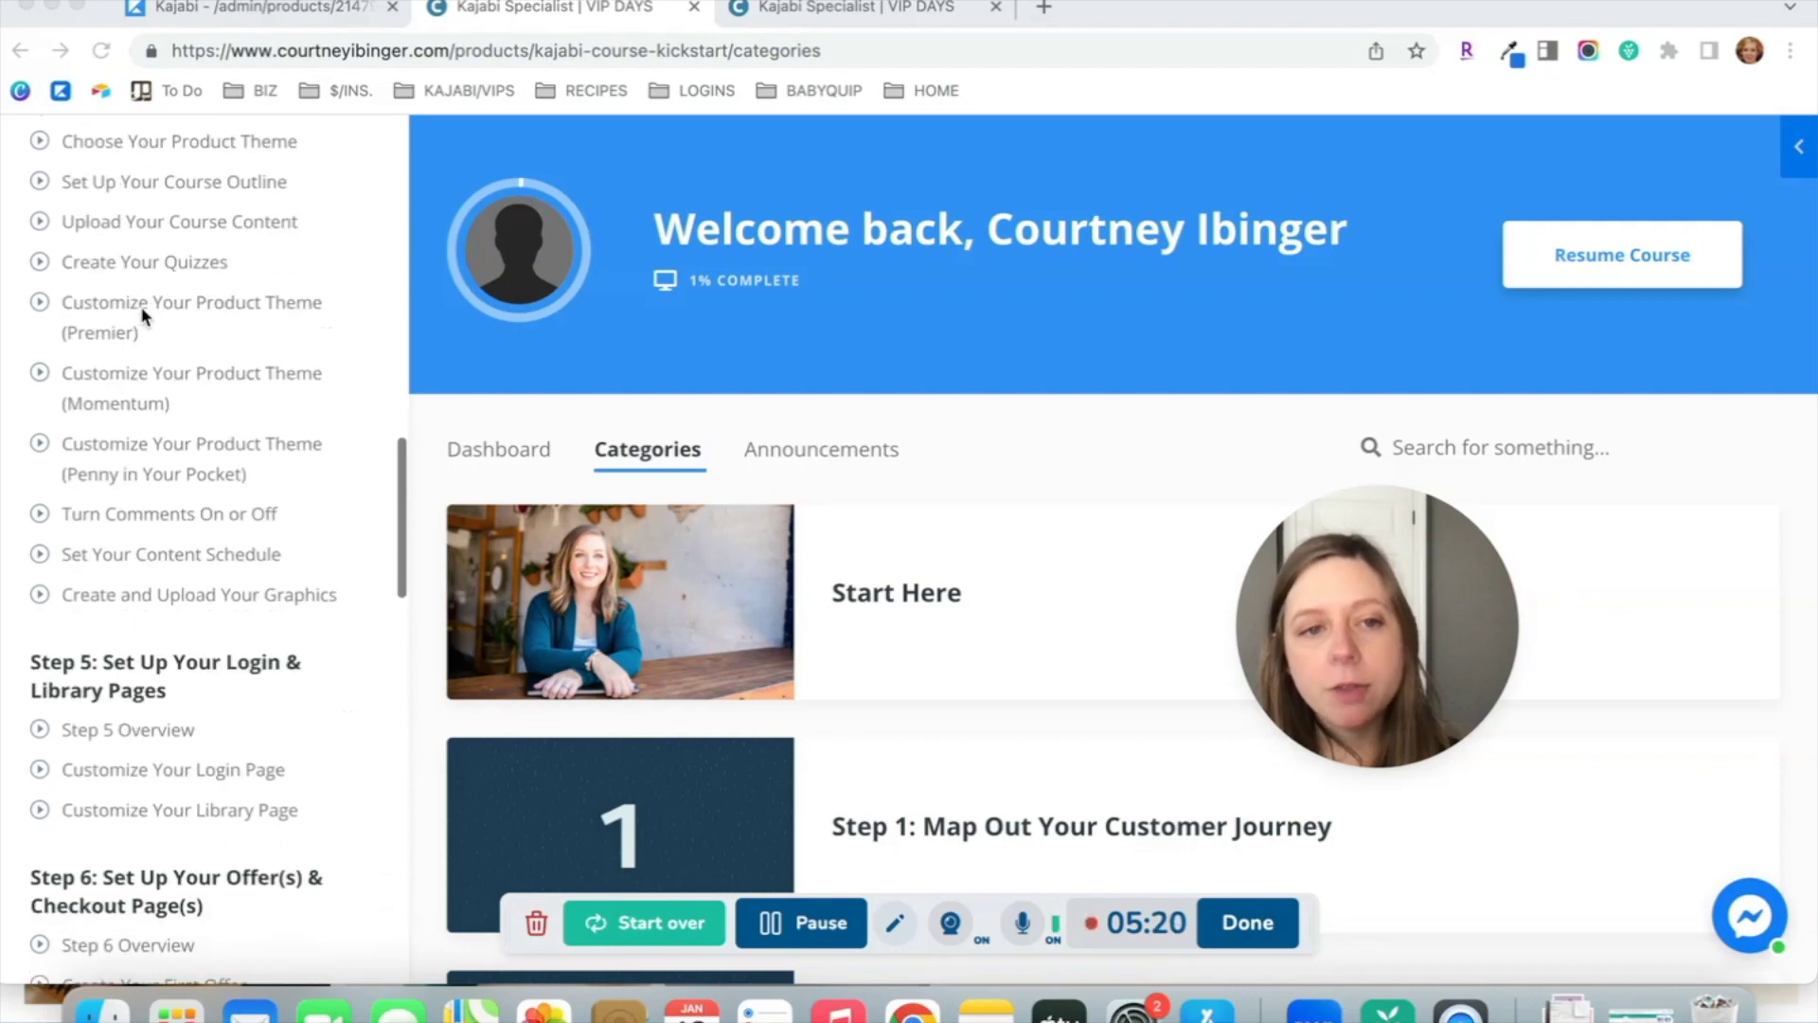
scroll(144, 315, "down", 20)
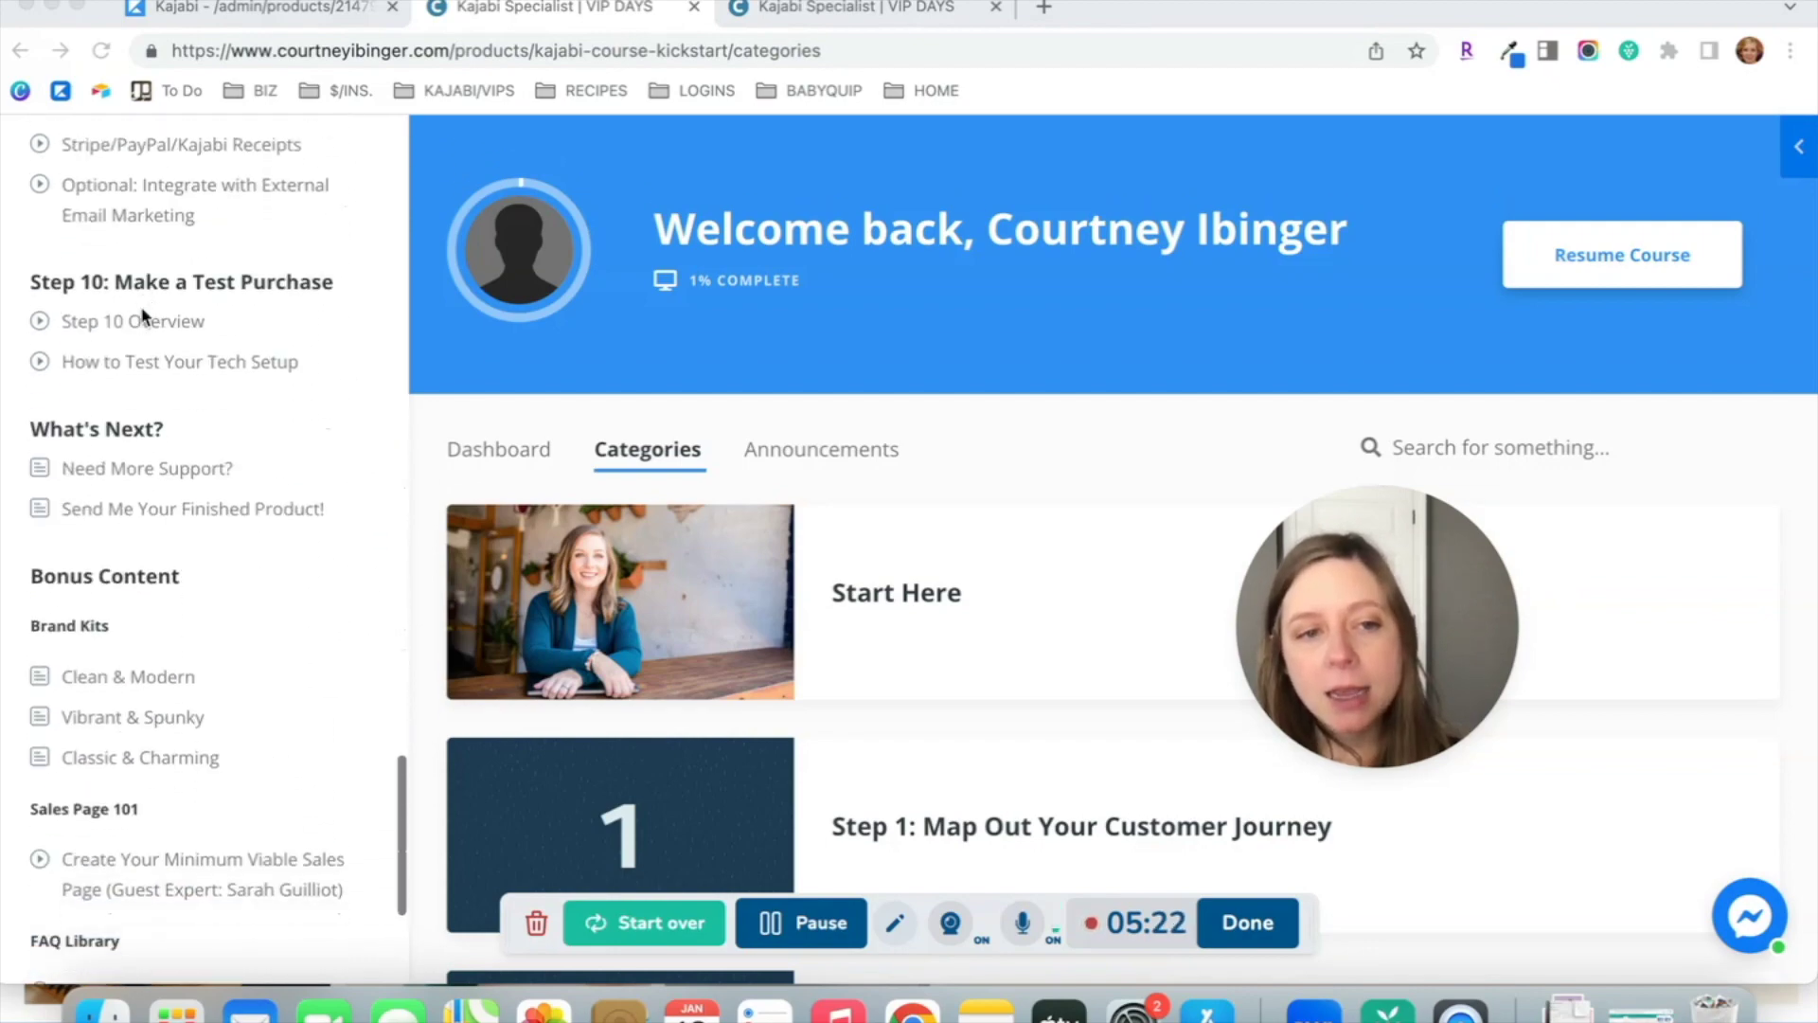
scroll(144, 315, "down", 5)
scroll(223, 718, "up", 15)
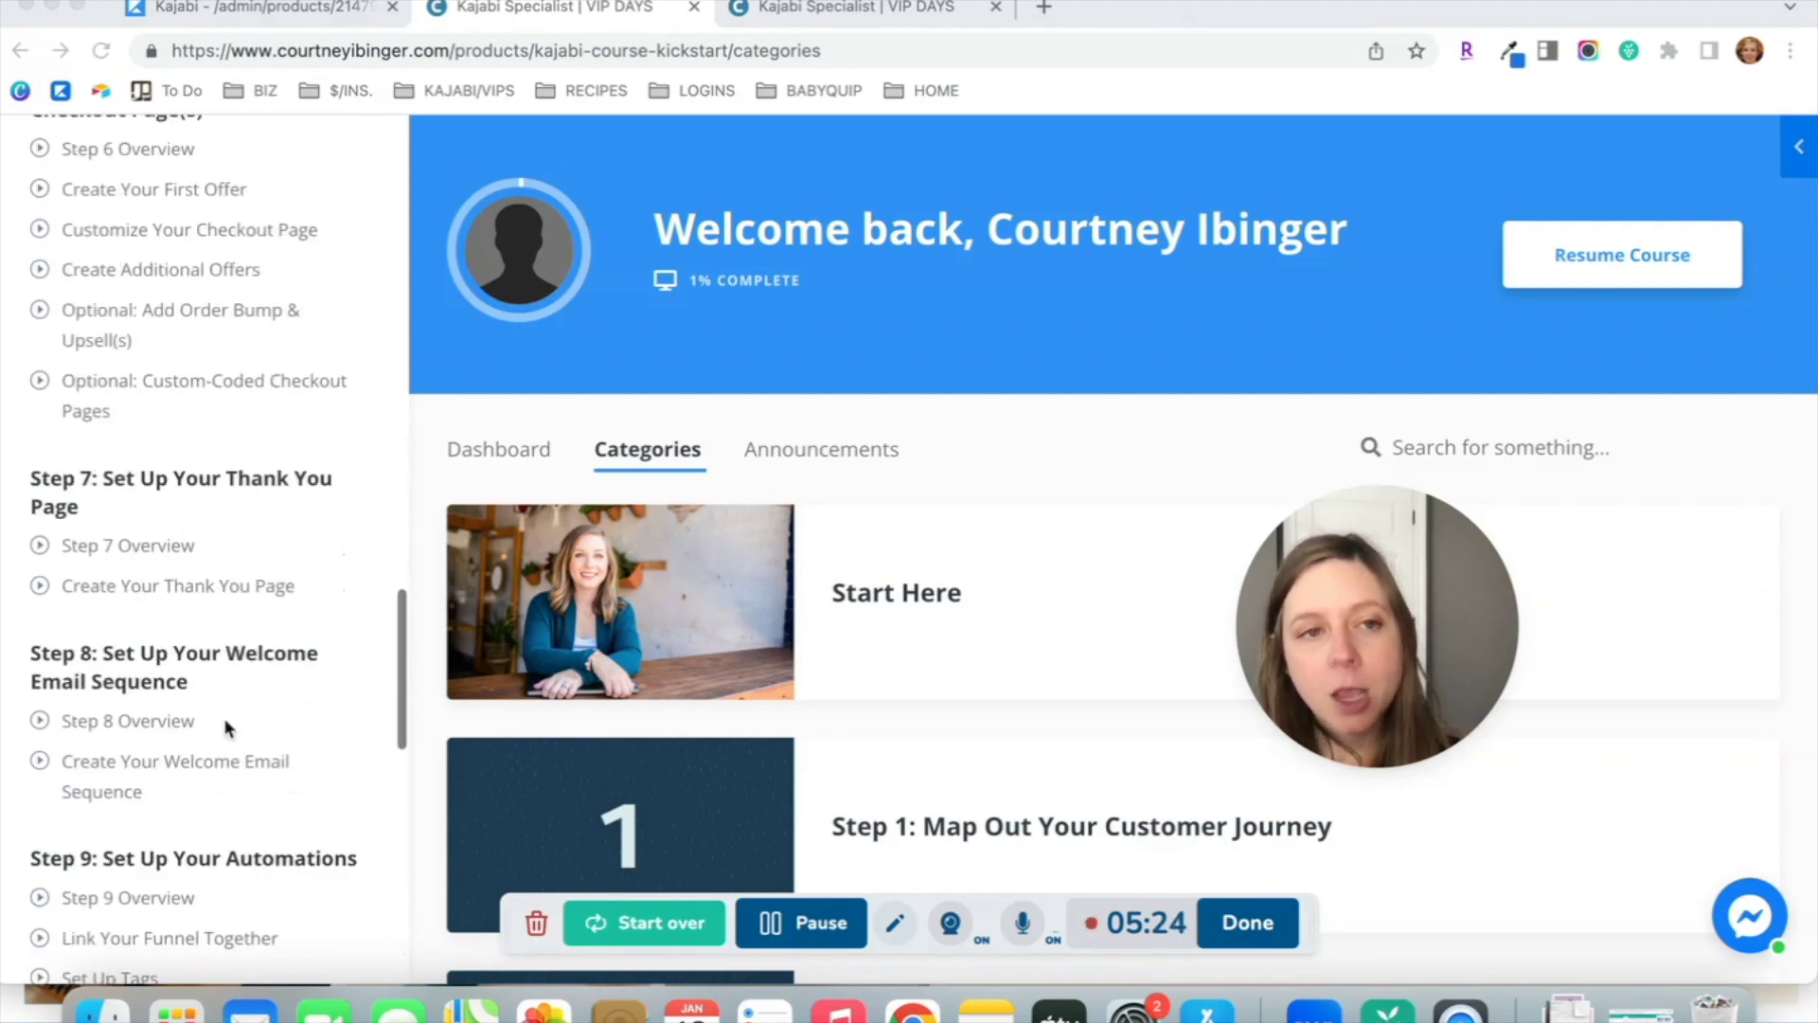
scroll(224, 718, "up", 20)
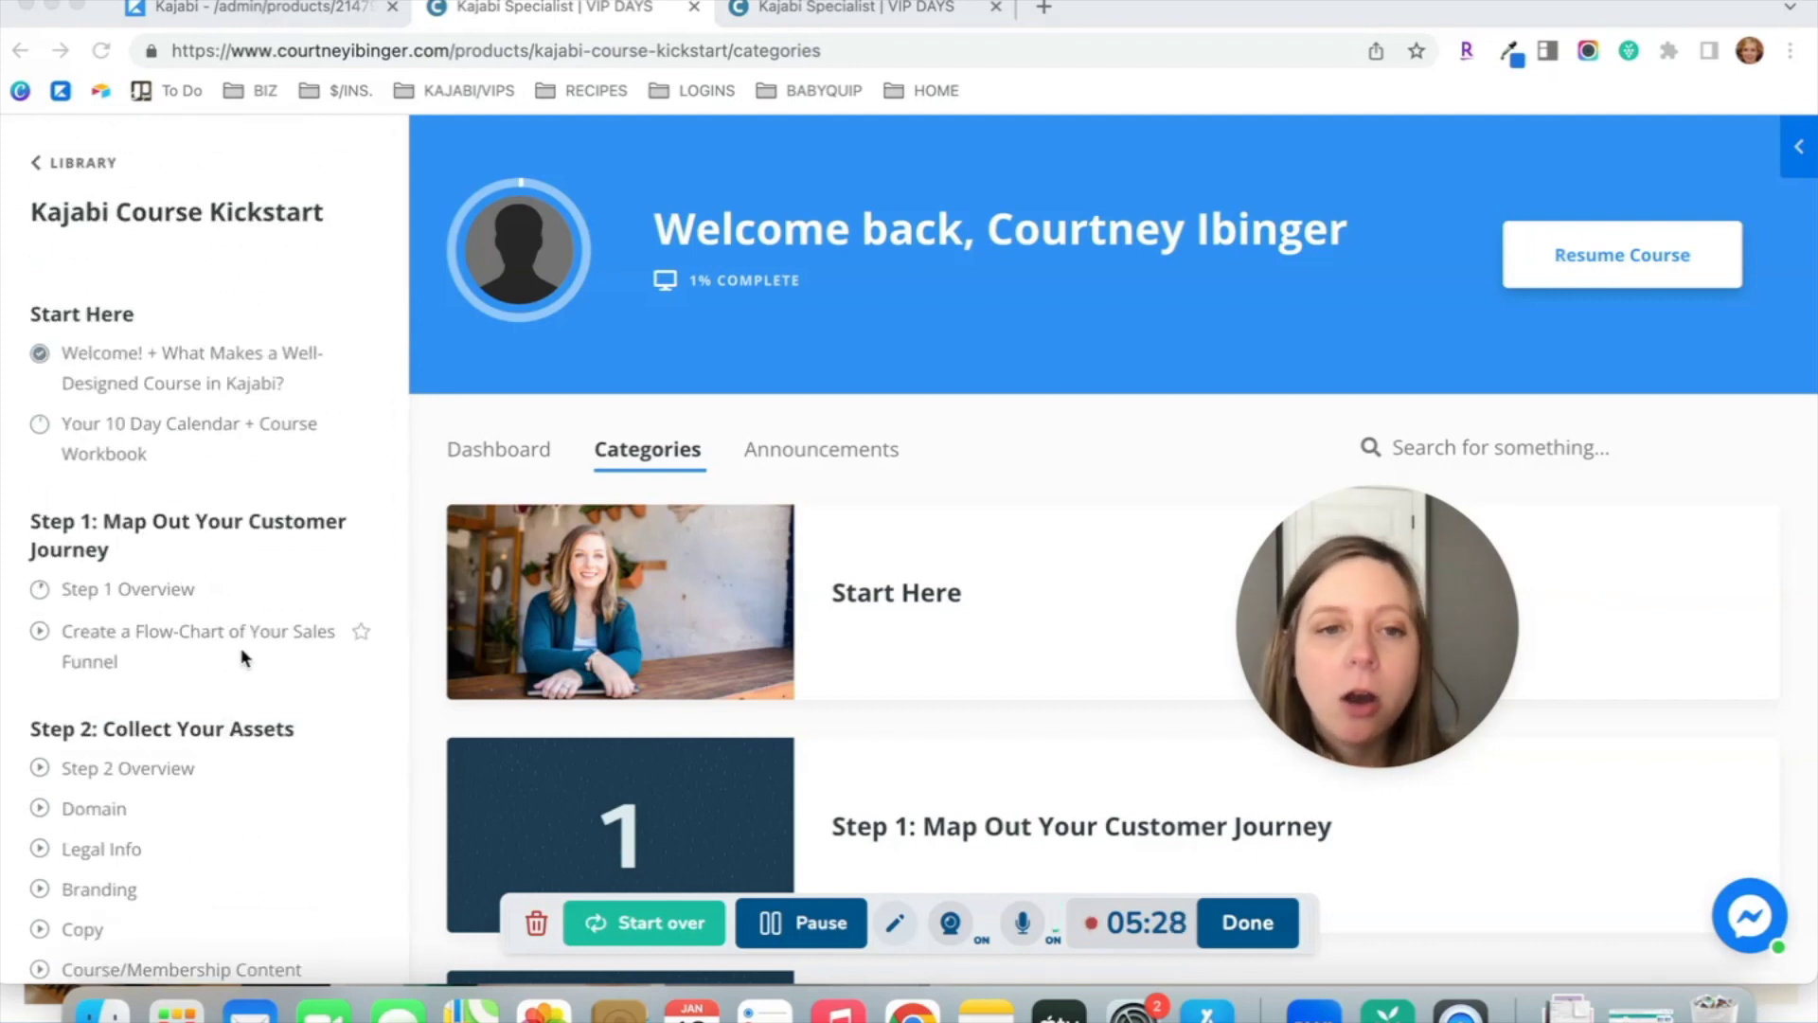
scroll(615, 635, "down", 5)
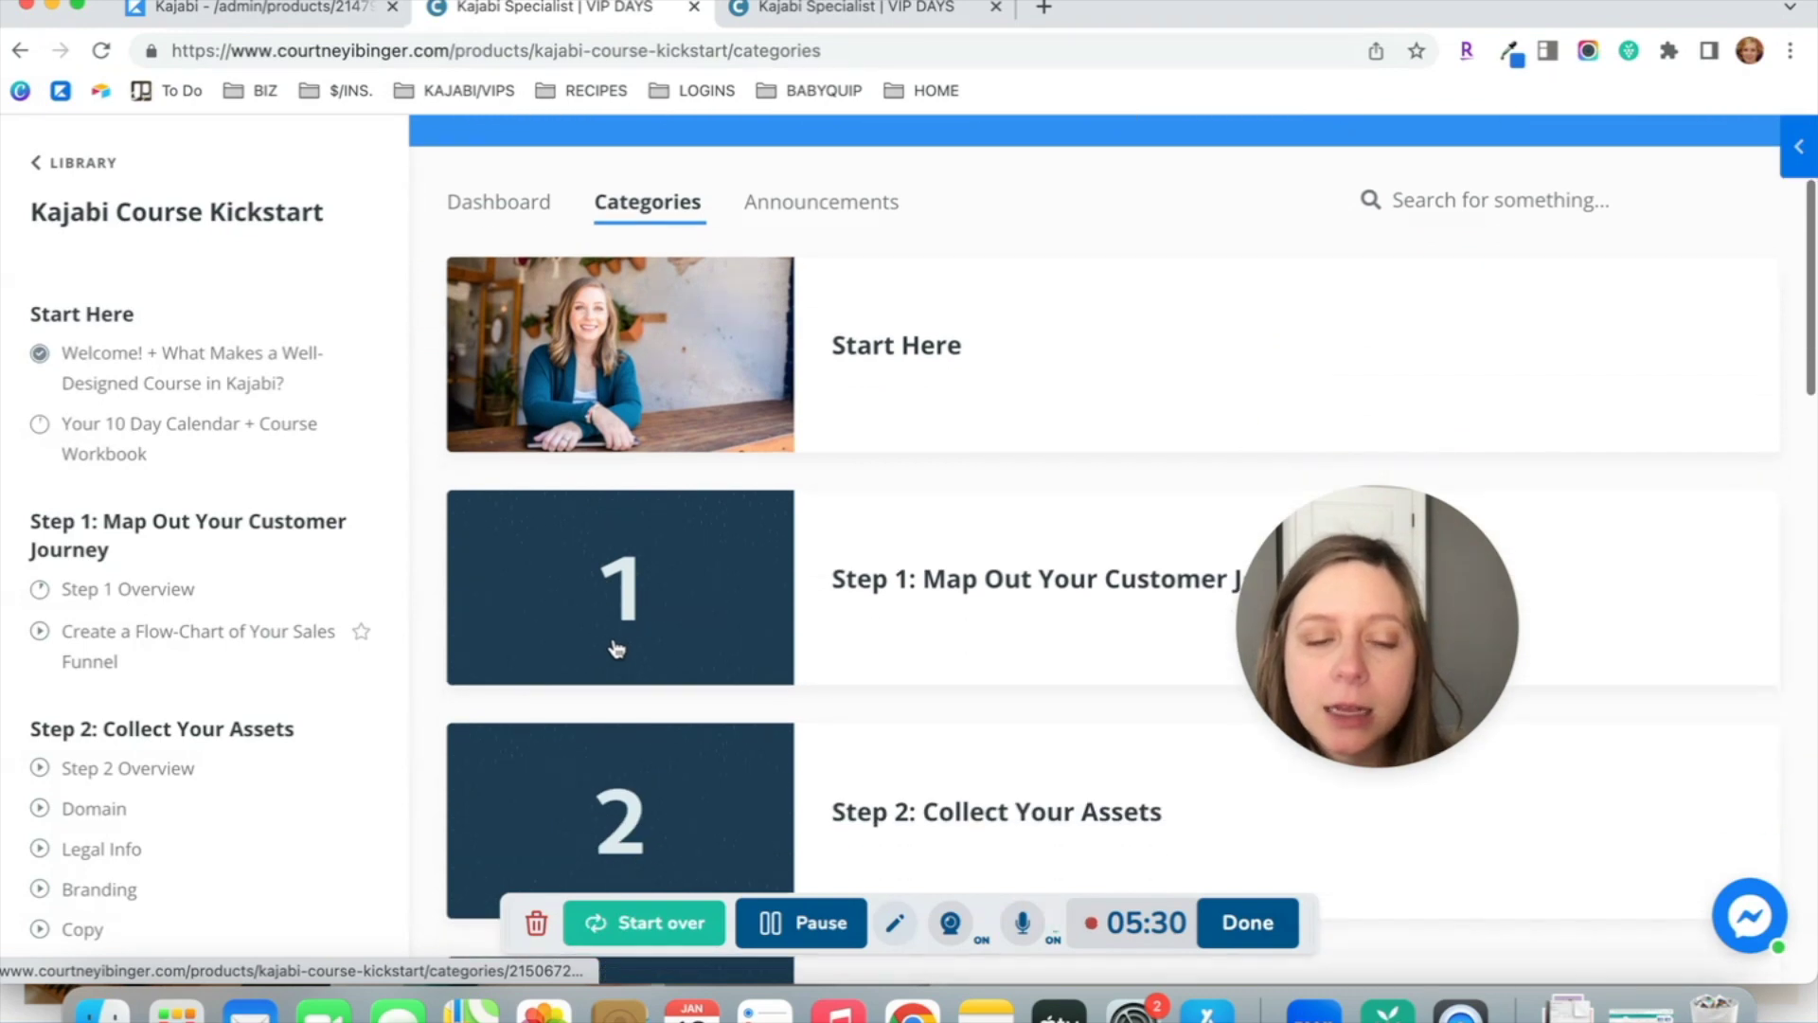
- Open Step 1 Overview from Step 1: Map Out Your Customer Journey and scroll to its comment box
left_click(701, 611)
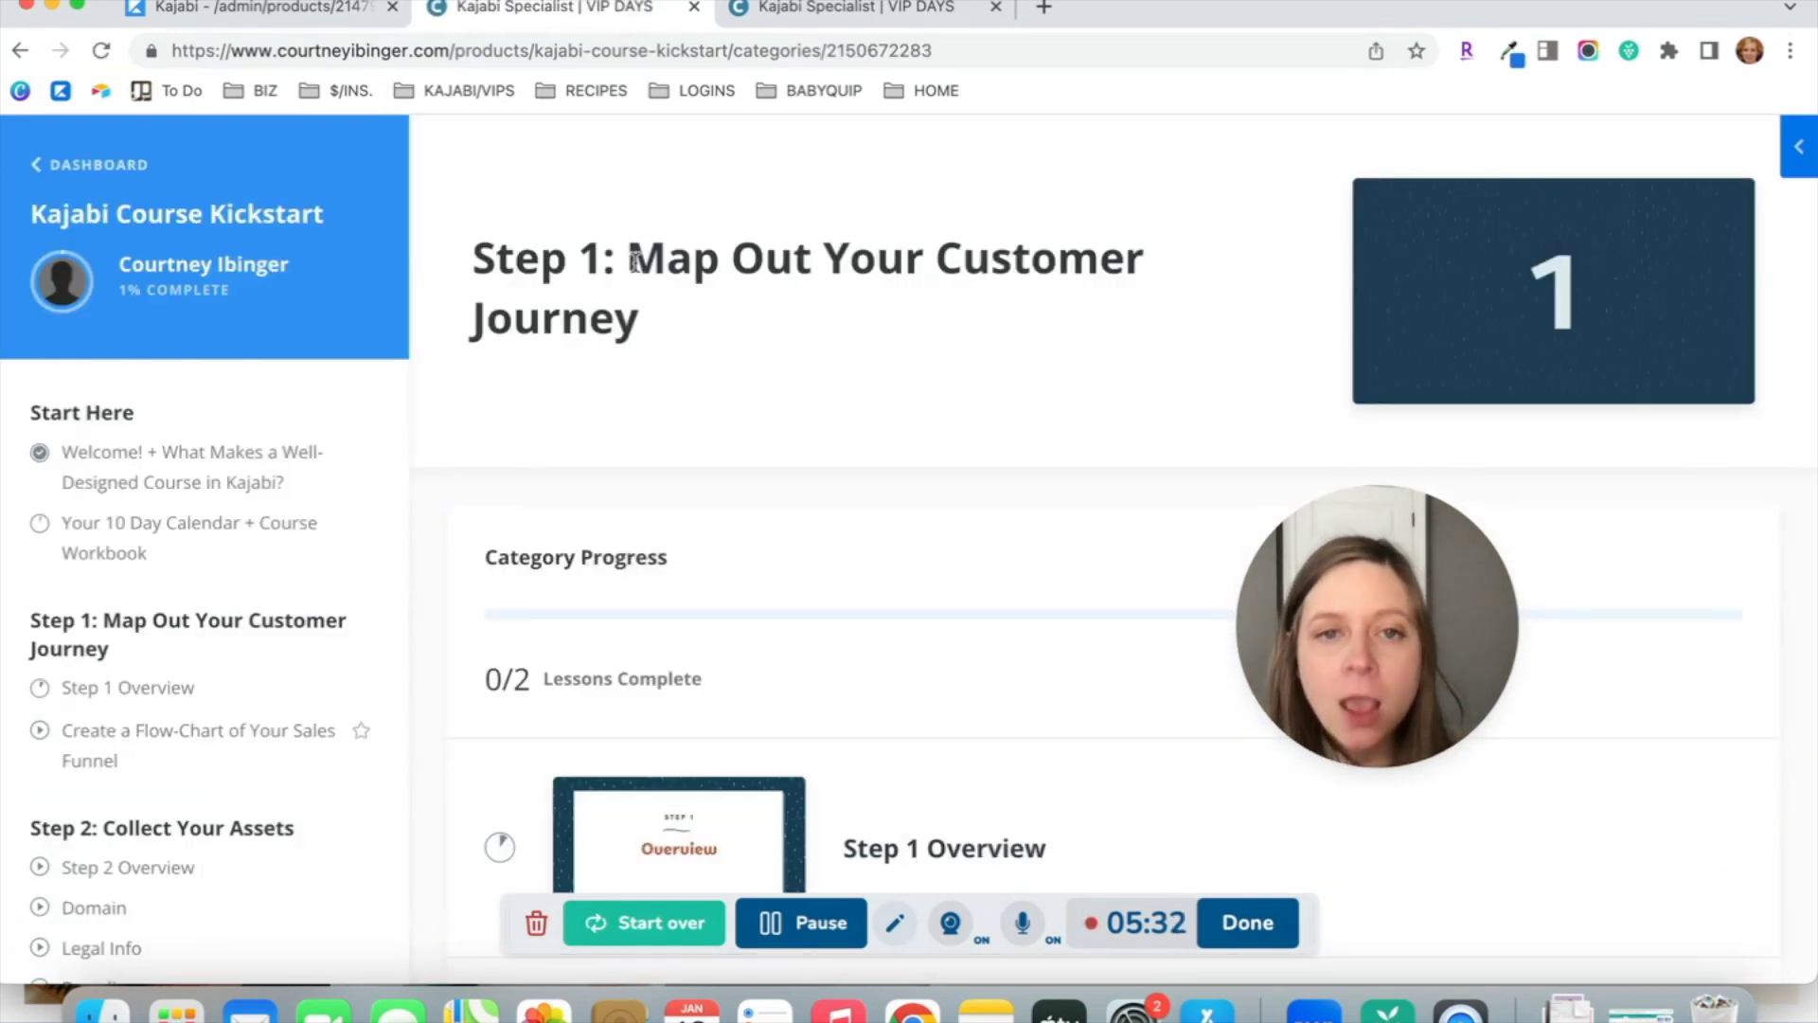
scroll(678, 345, "down", 5)
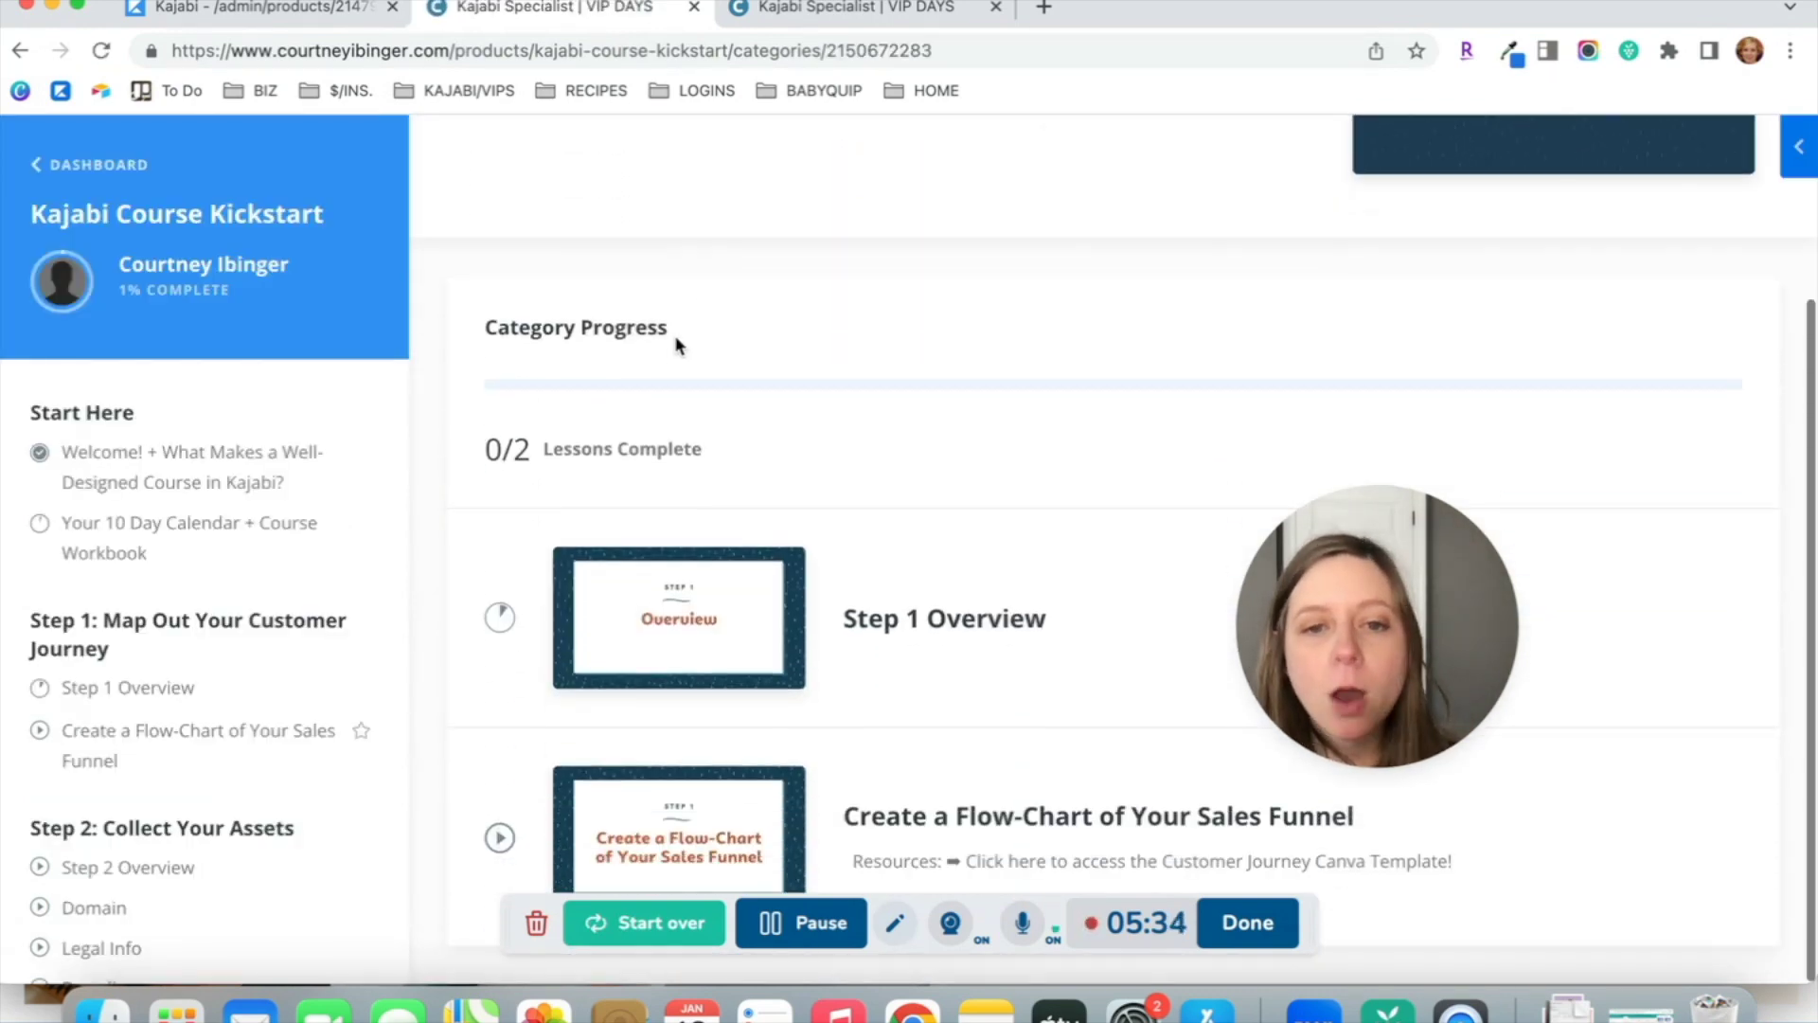
left_click(784, 627)
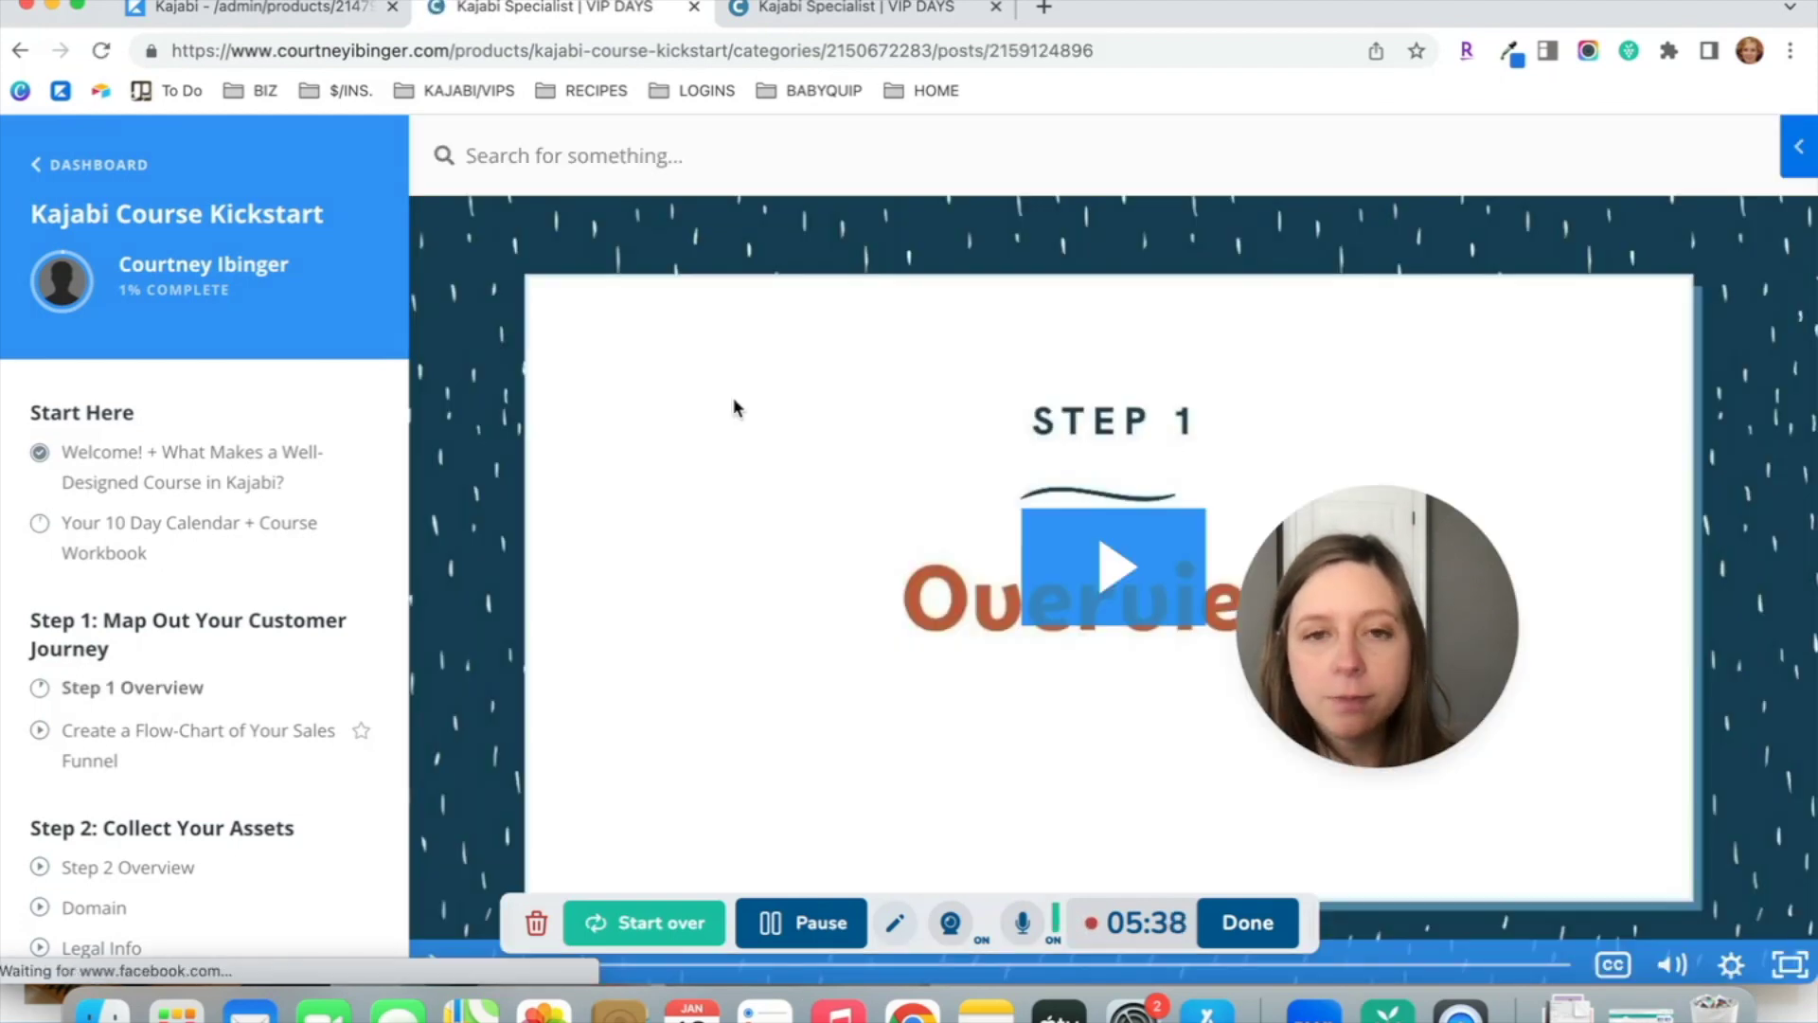
scroll(733, 408, "down", 1)
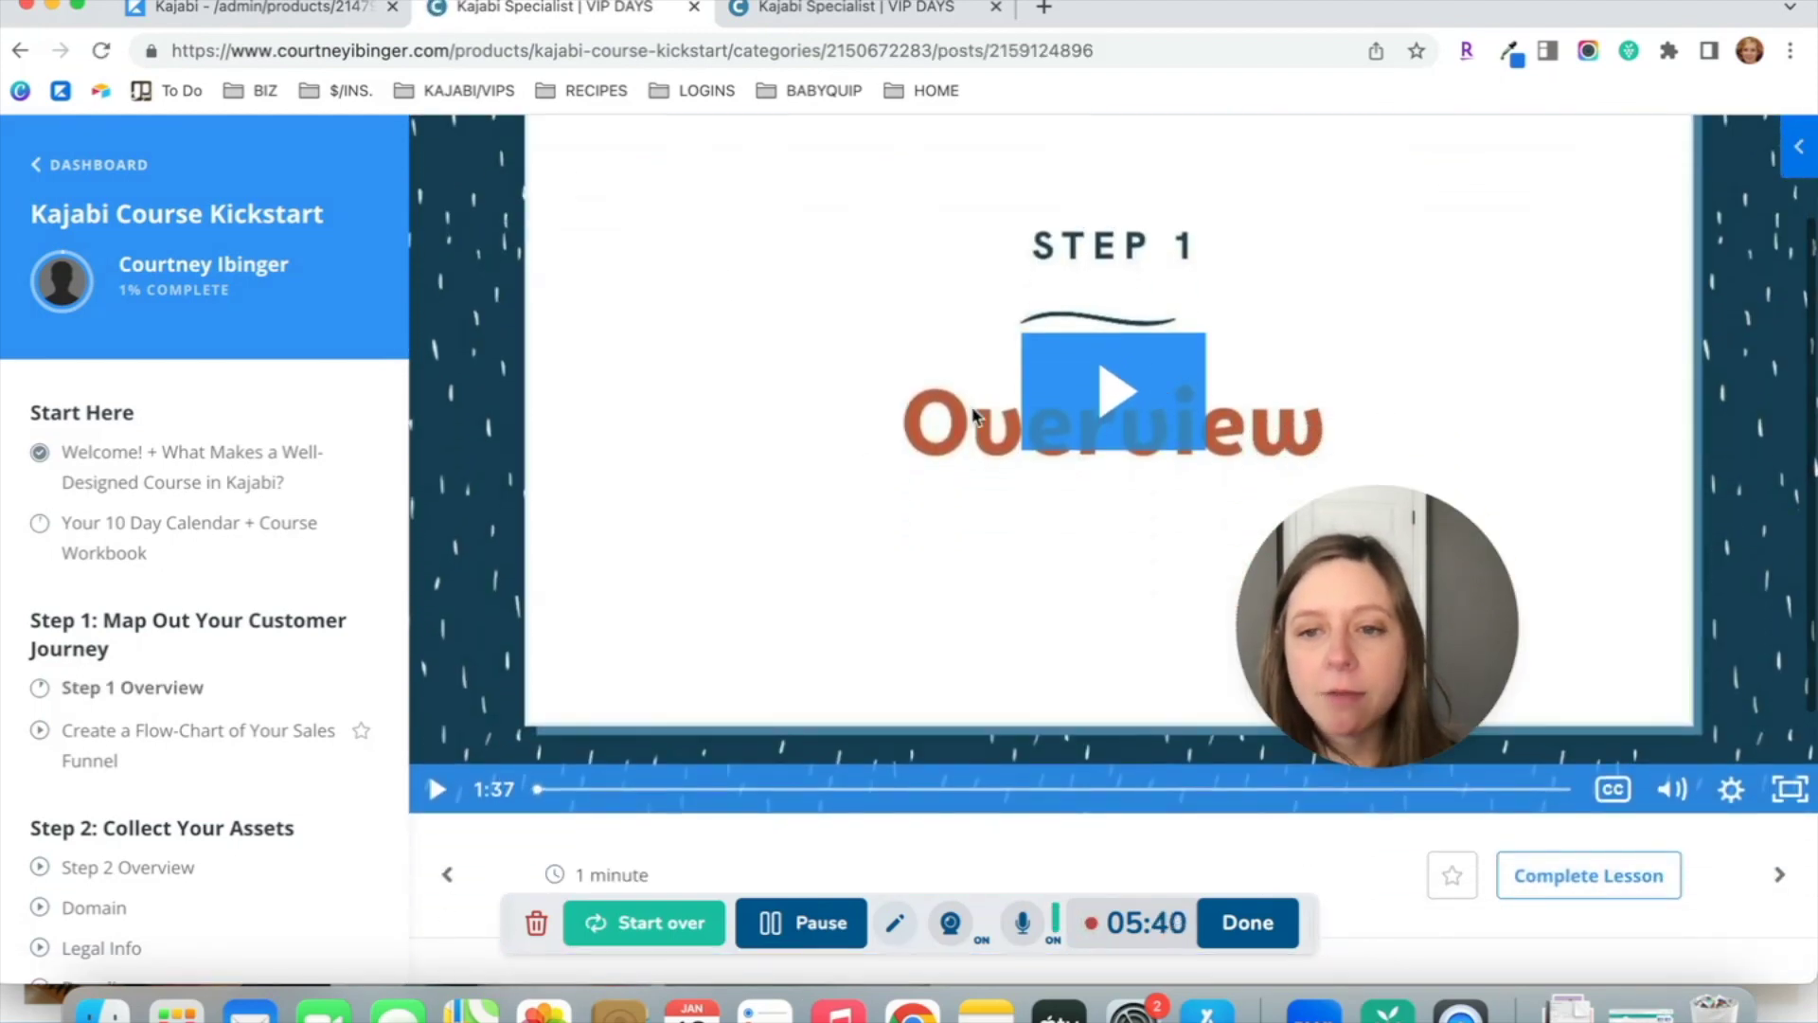
scroll(975, 417, "down", 4)
scroll(976, 417, "down", 1)
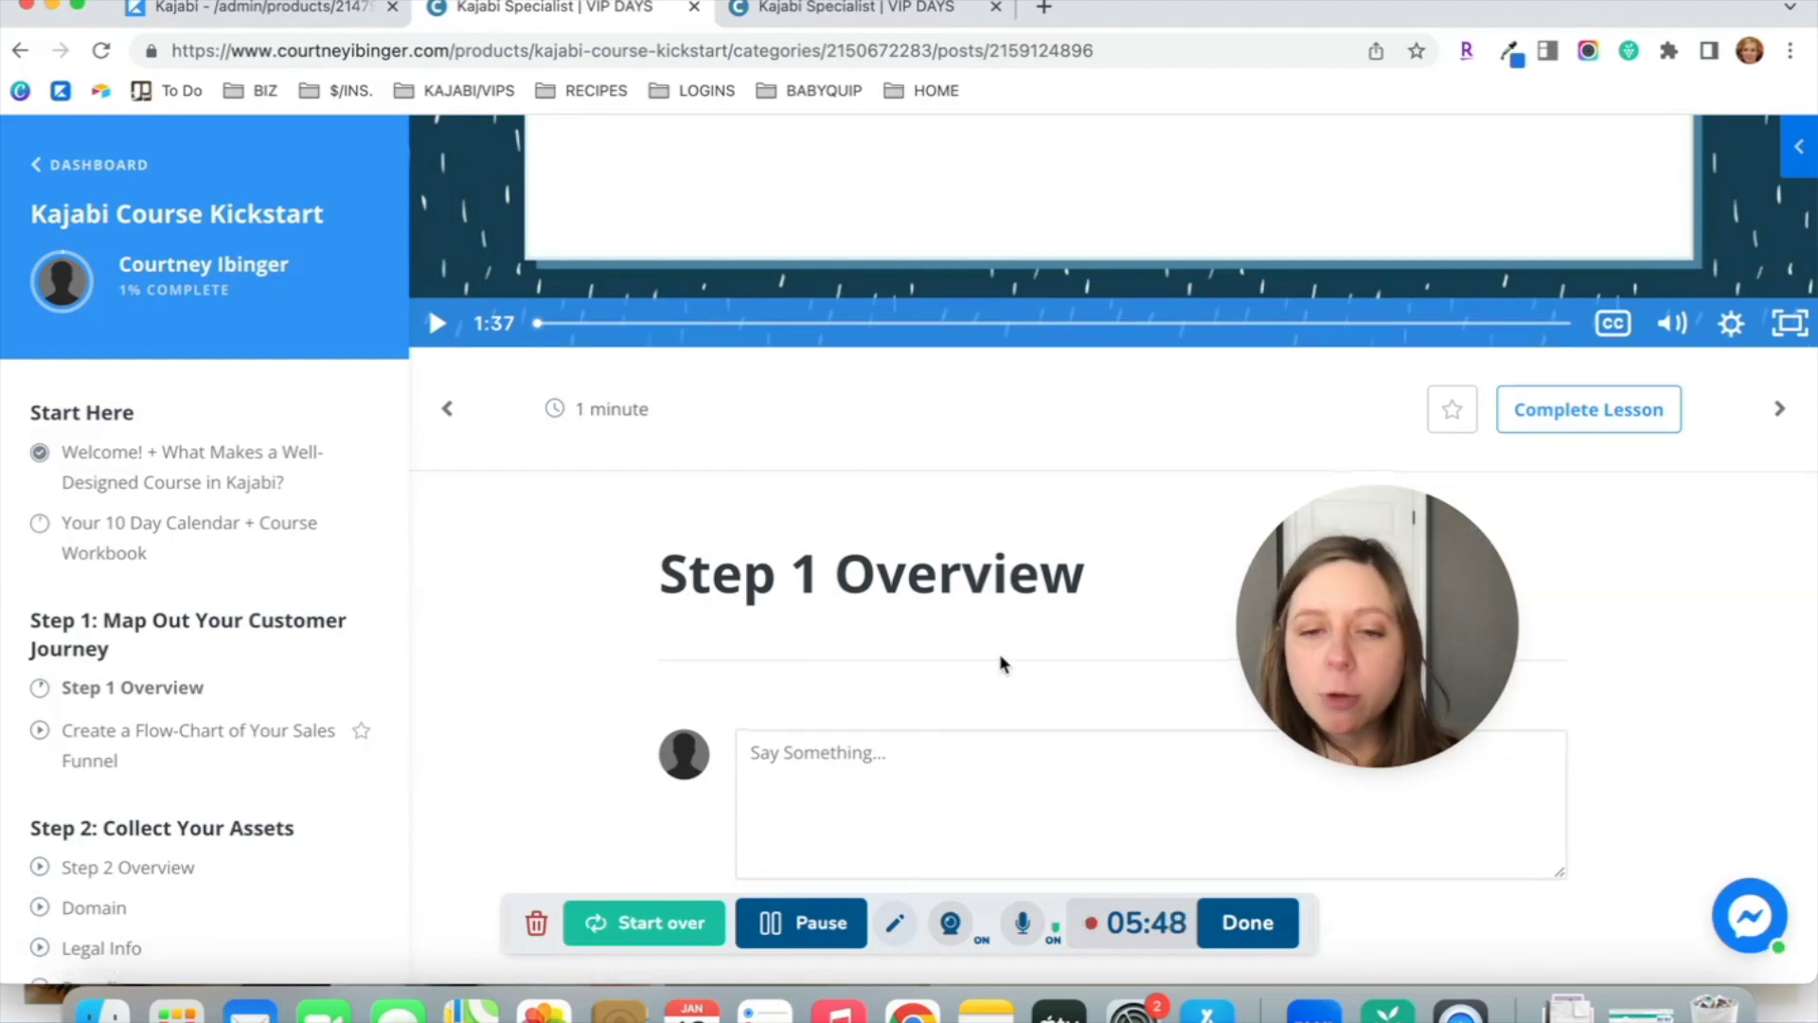
scroll(1001, 656, "up", 5)
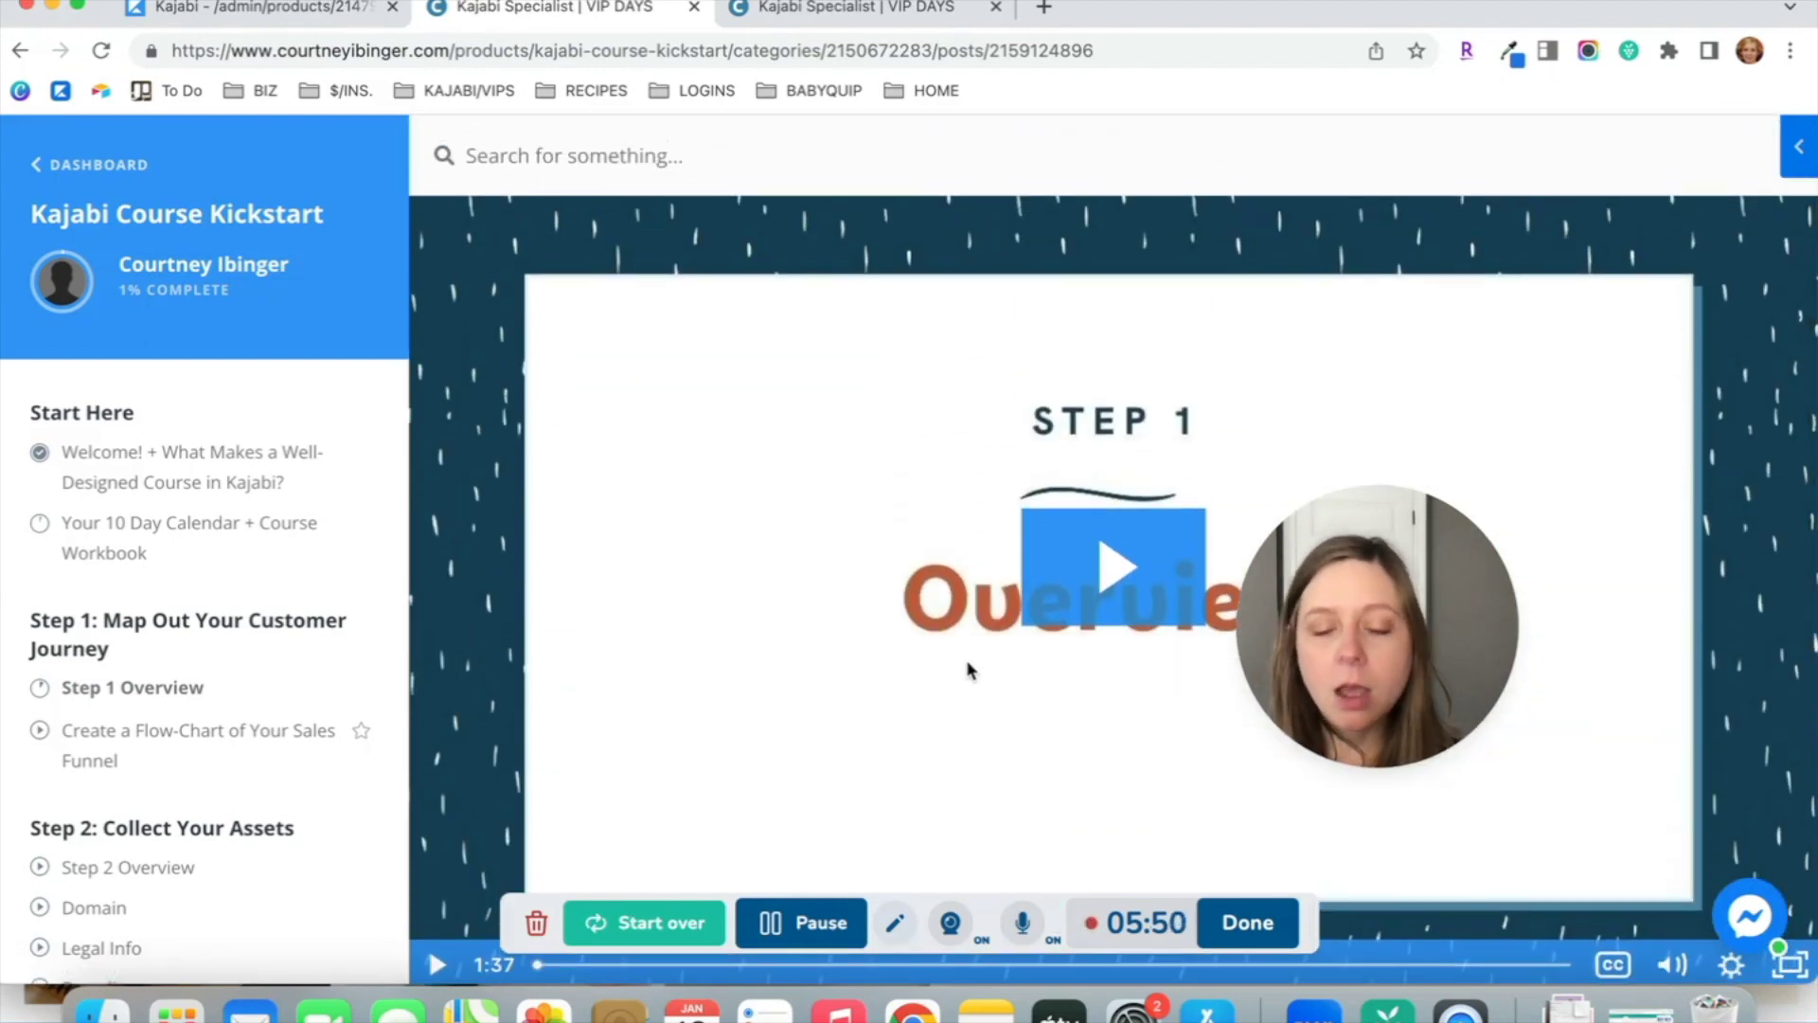
scroll(967, 670, "down", 6)
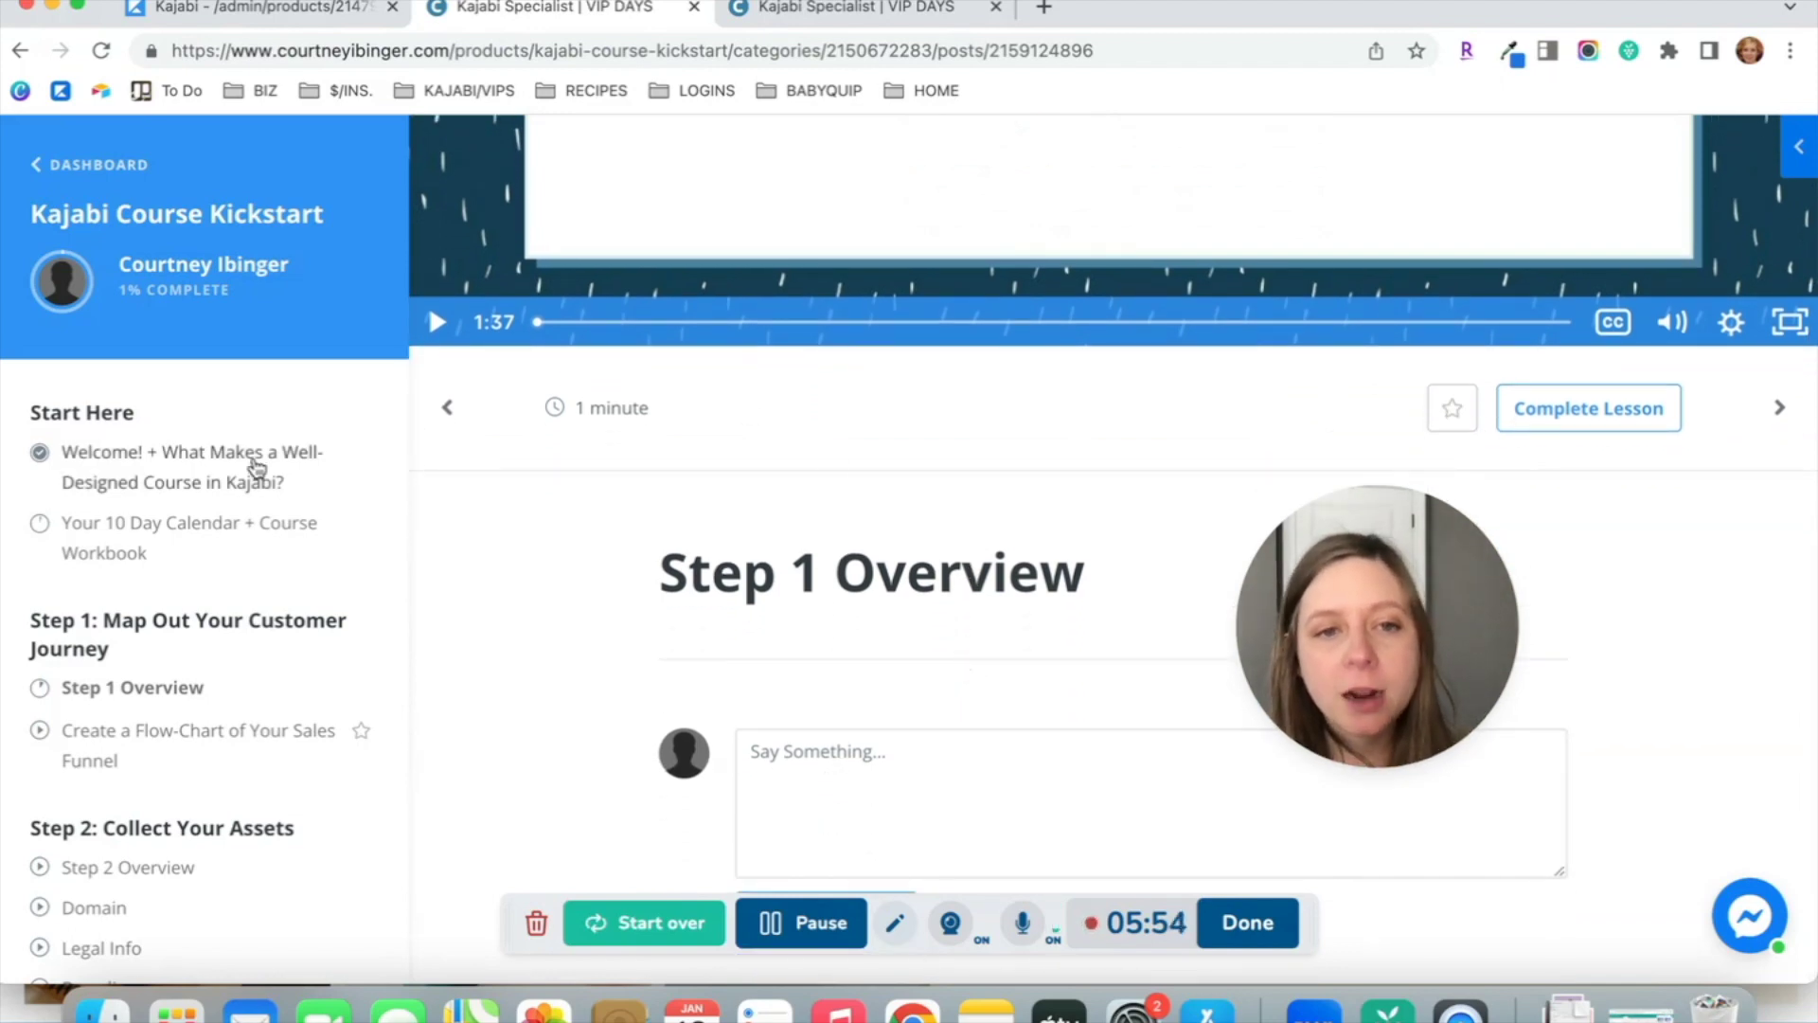
scroll(169, 563, "down", 8)
scroll(168, 565, "down", 8)
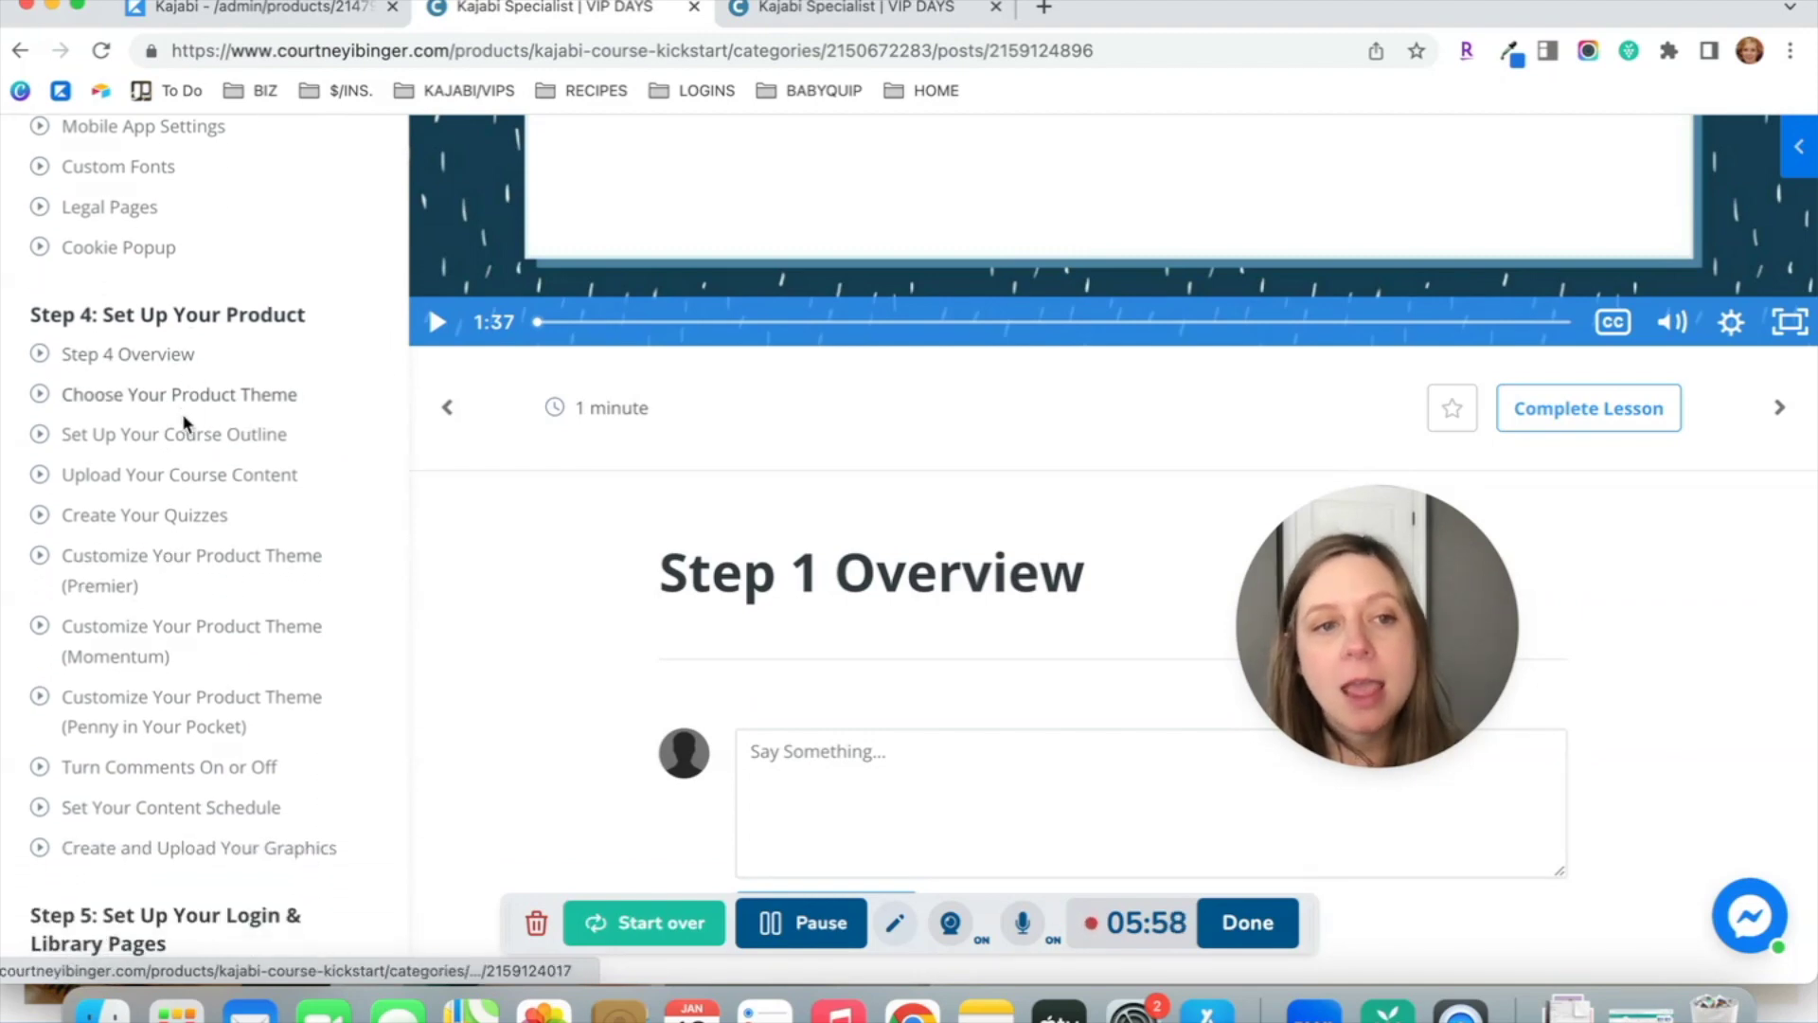
- Open the Step 4 lesson 'Choose Your Product Theme' and scroll through the sidebar lesson menu
left_click(210, 401)
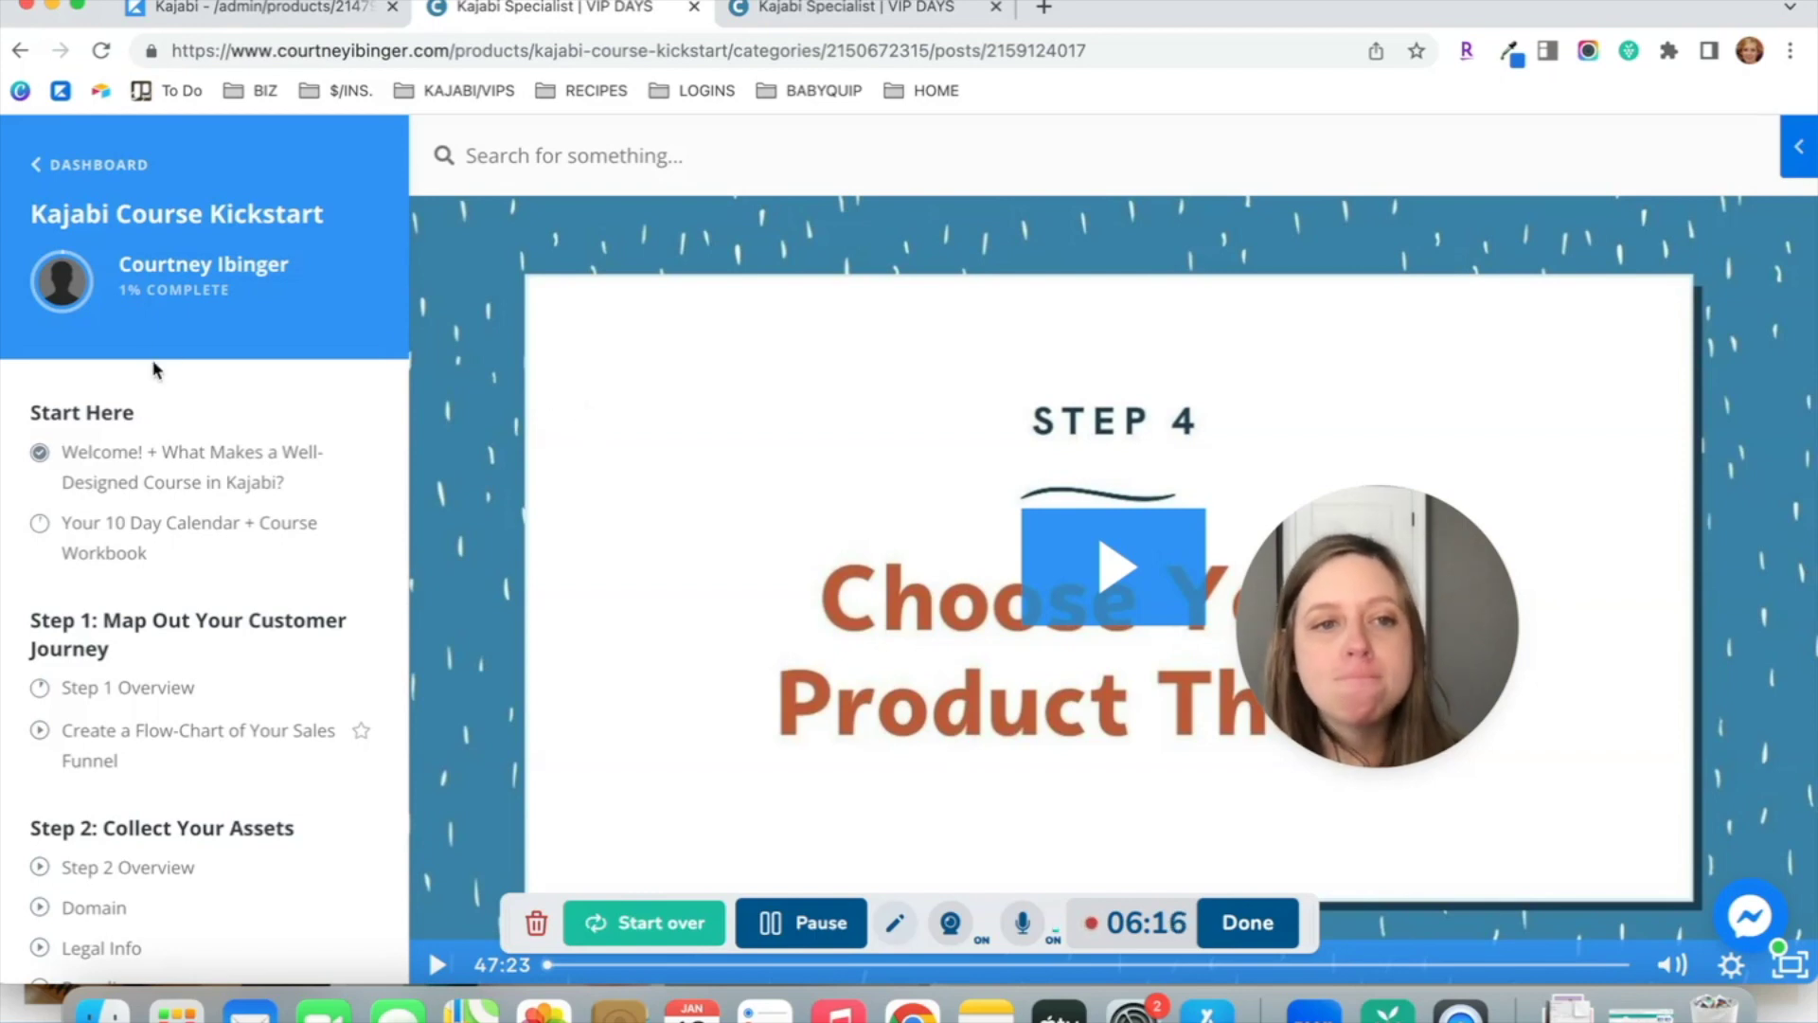
scroll(189, 461, "down", 1)
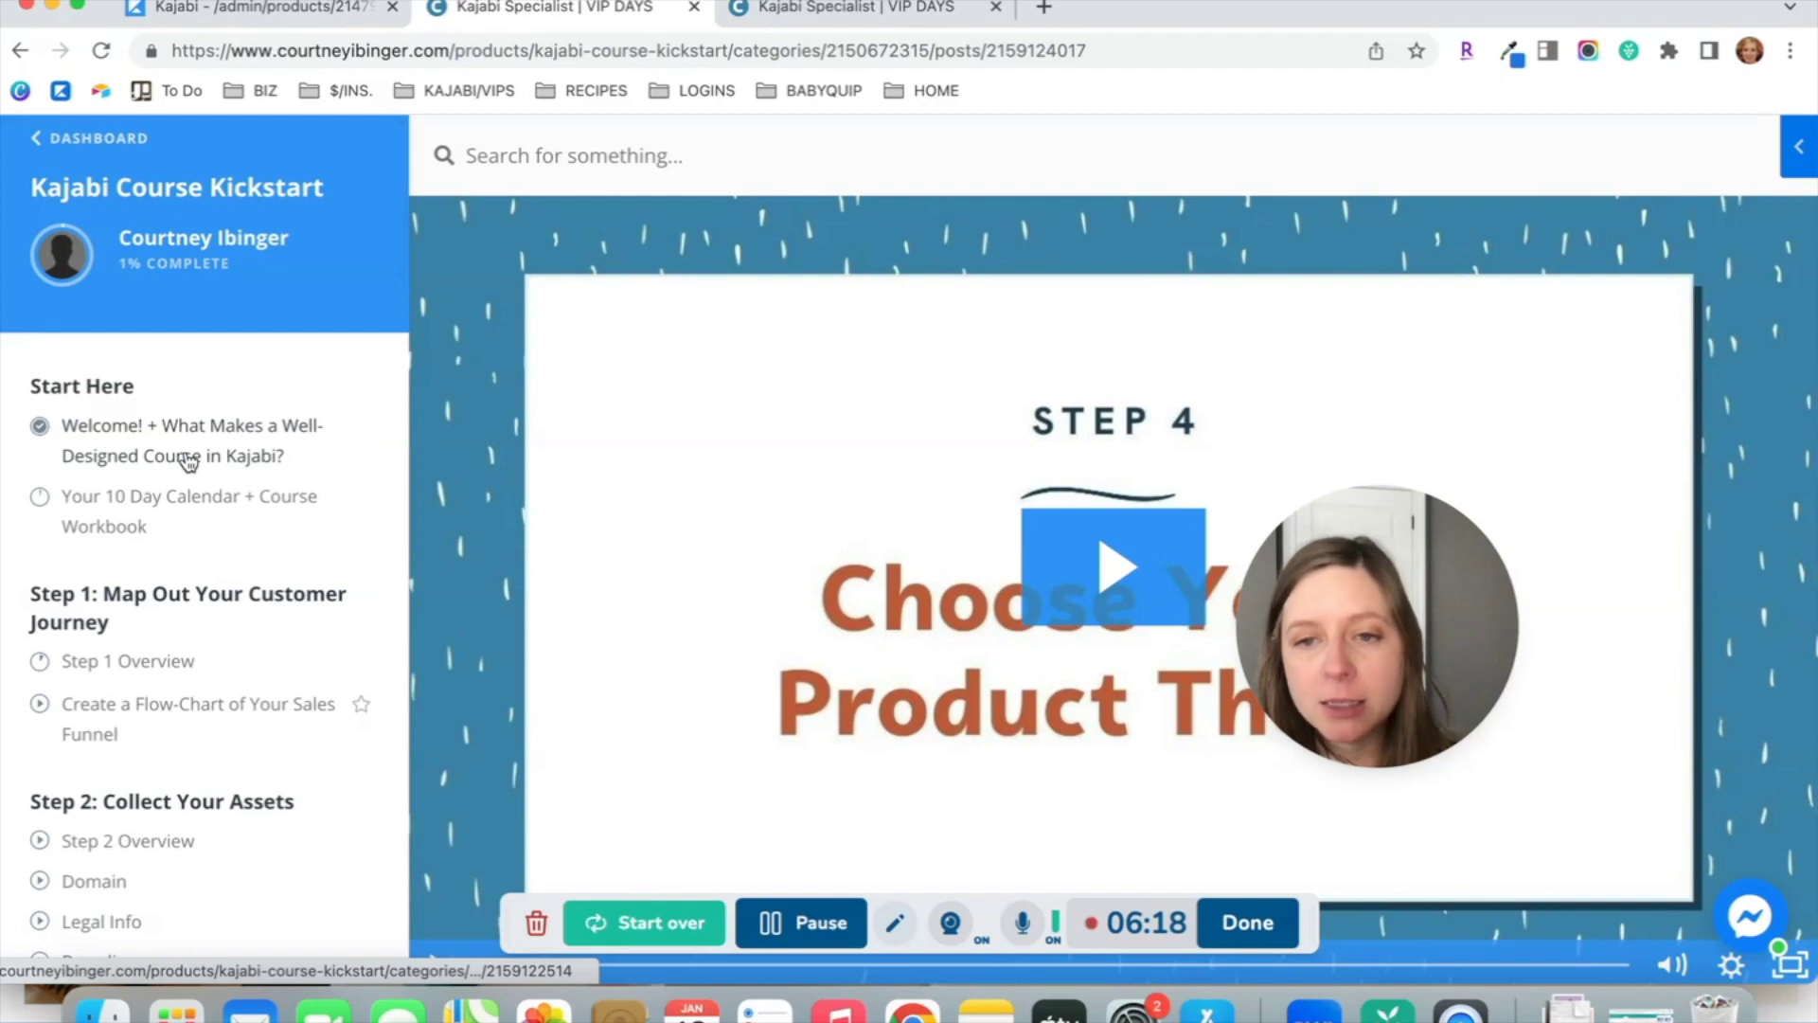
scroll(186, 459, "down", 4)
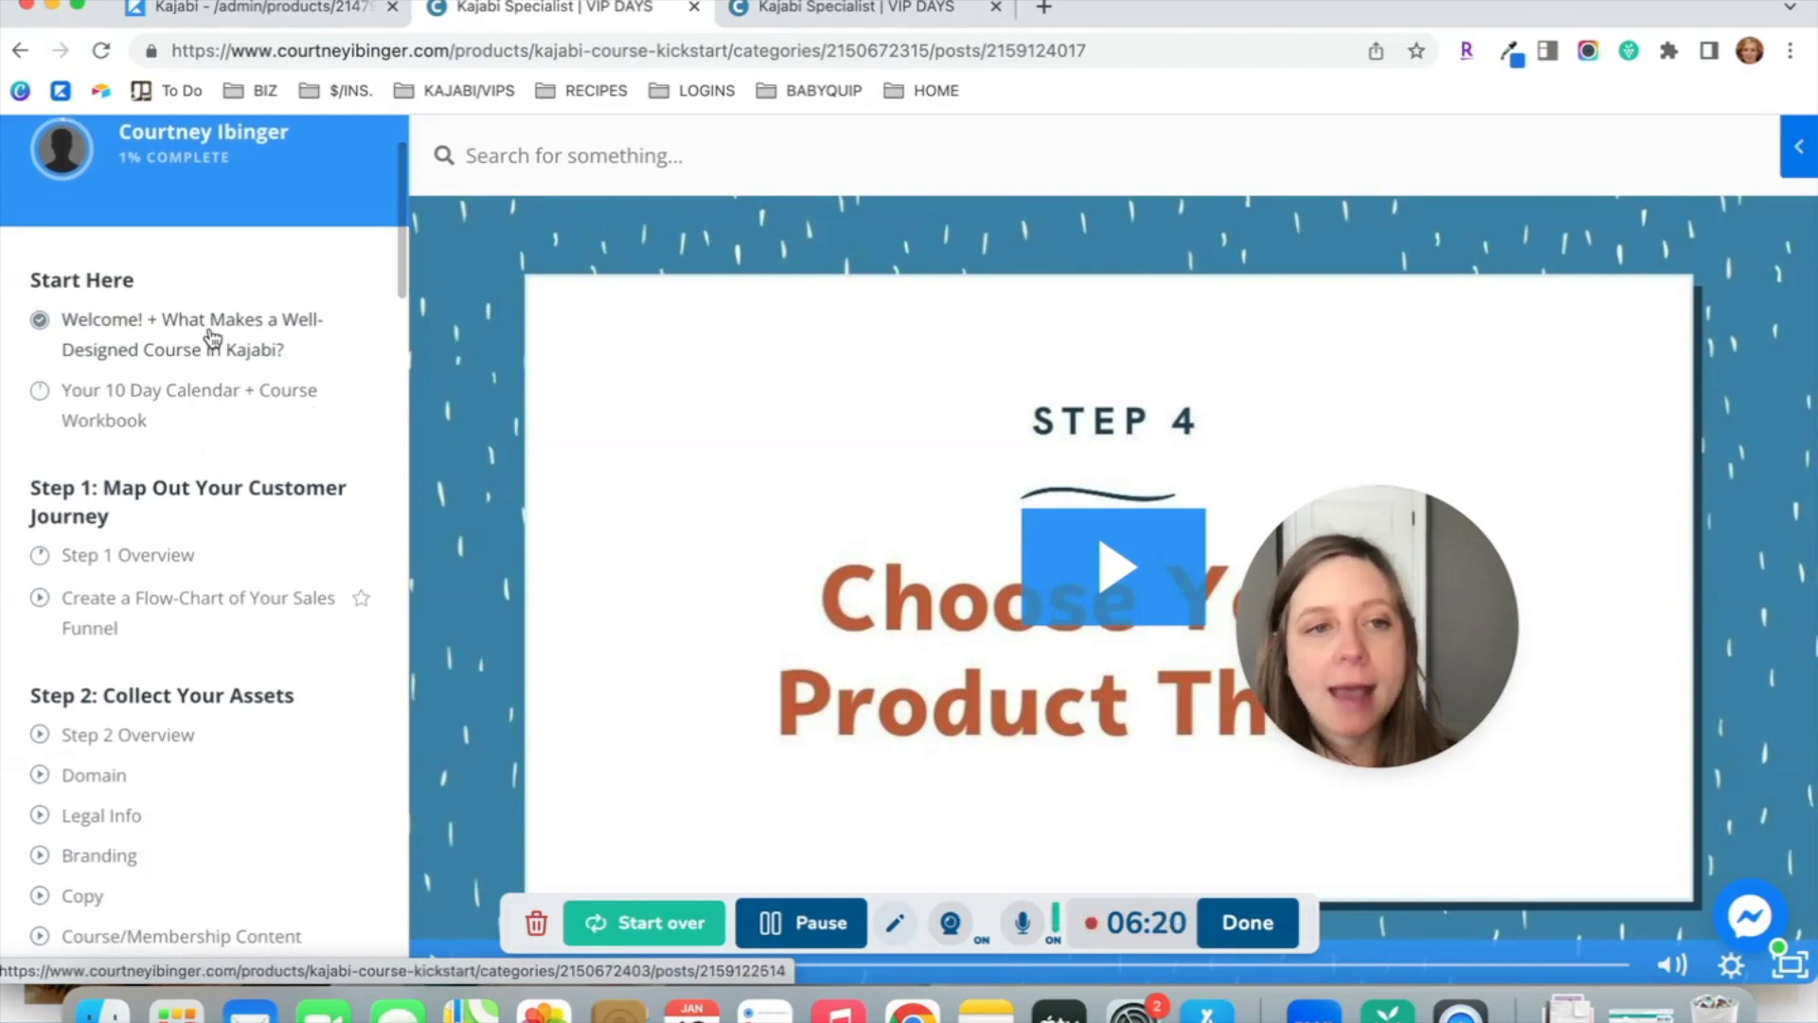
scroll(235, 328, "down", 1)
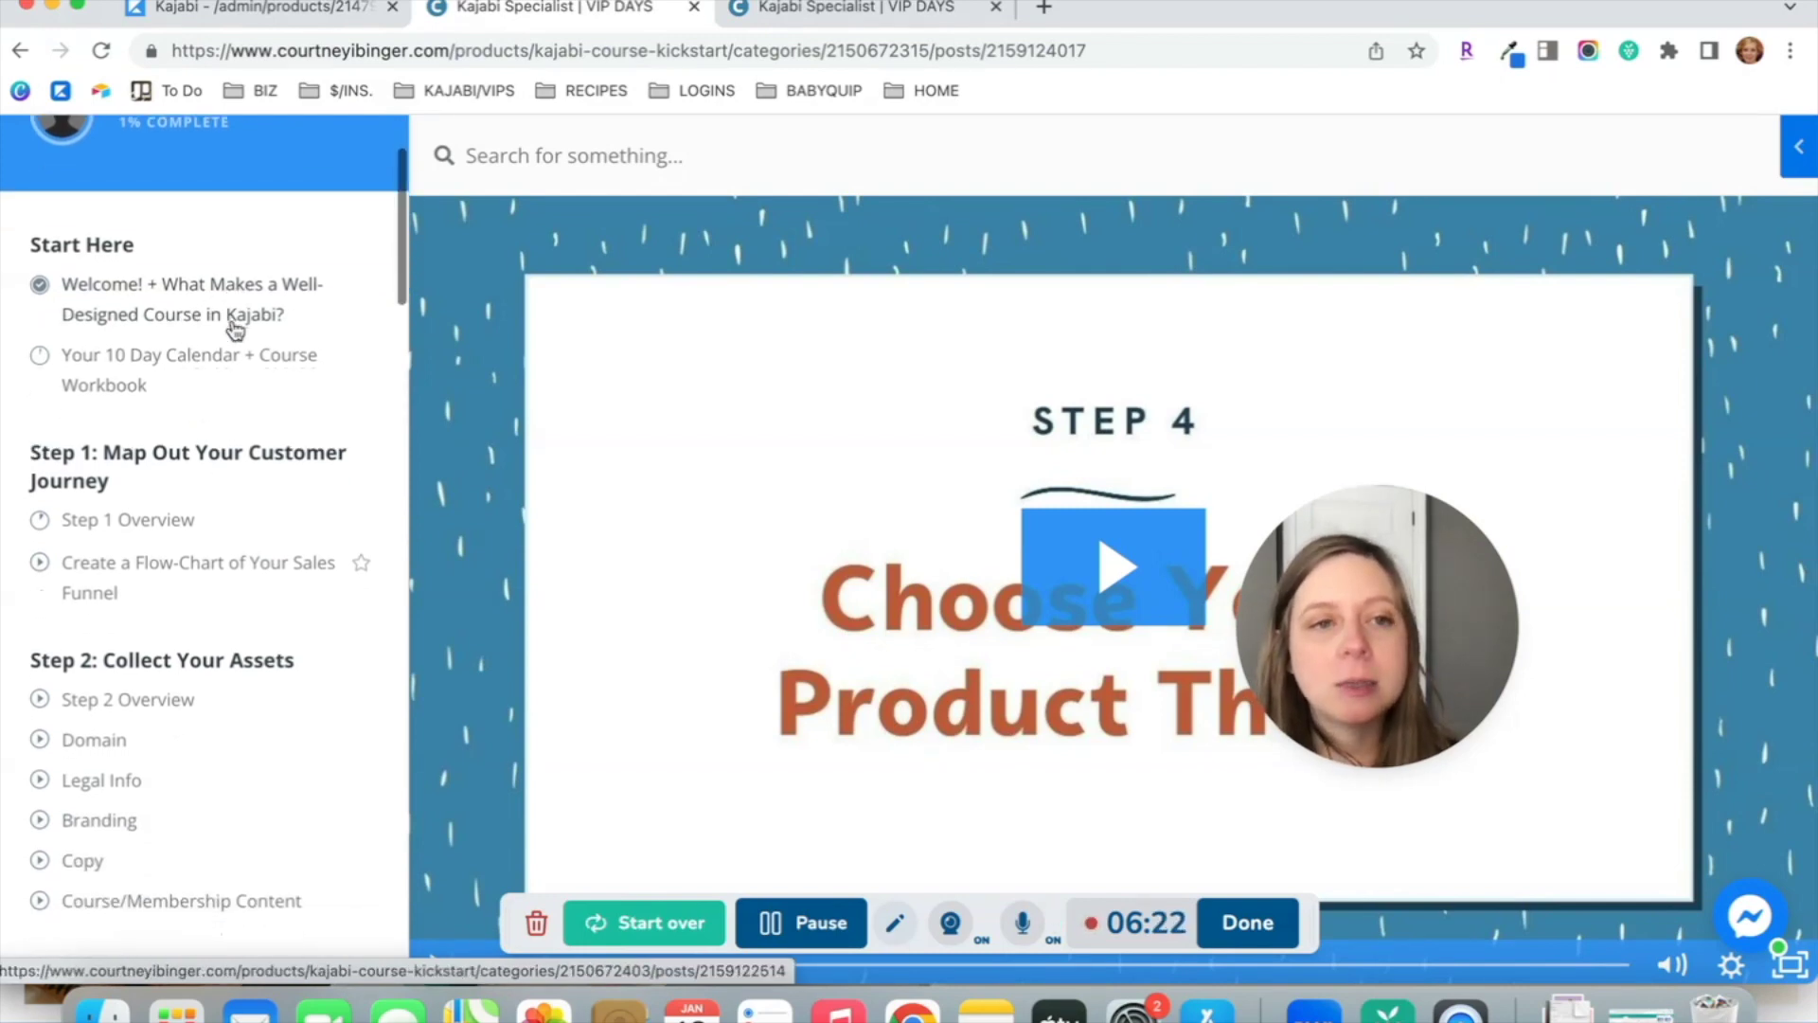
scroll(212, 541, "down", 10)
scroll(212, 542, "down", 20)
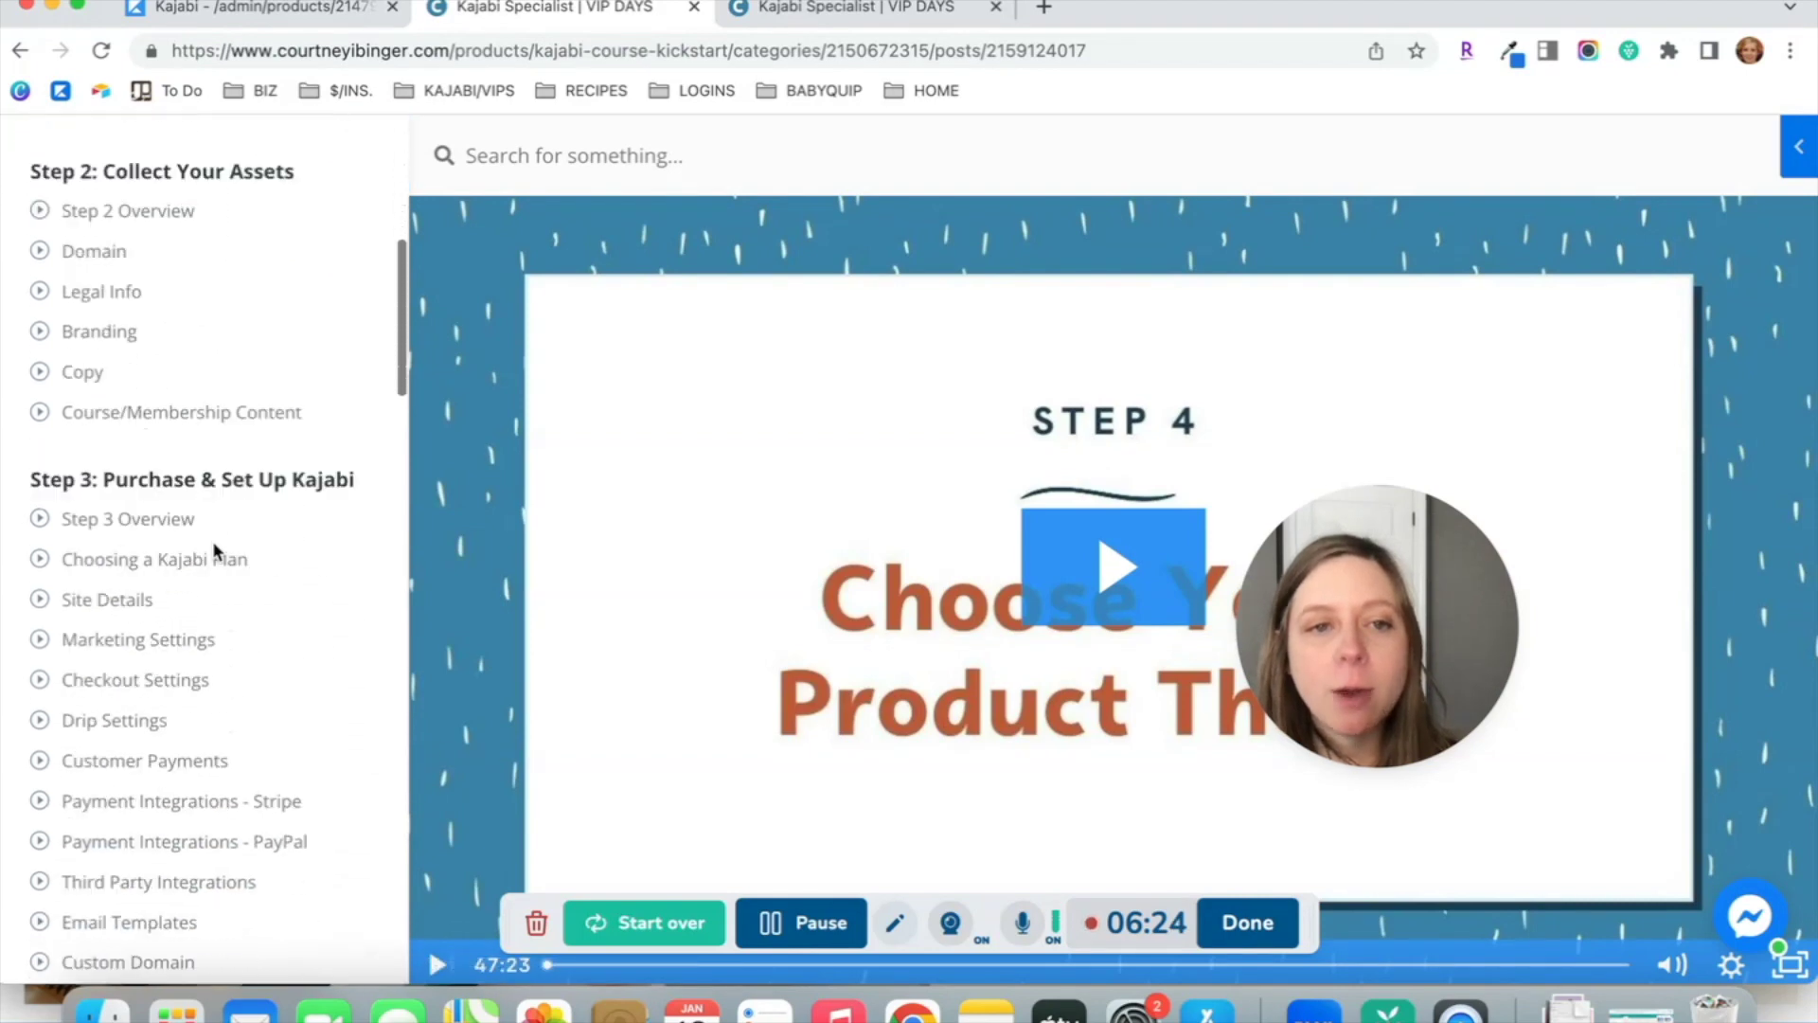
scroll(216, 551, "down", 15)
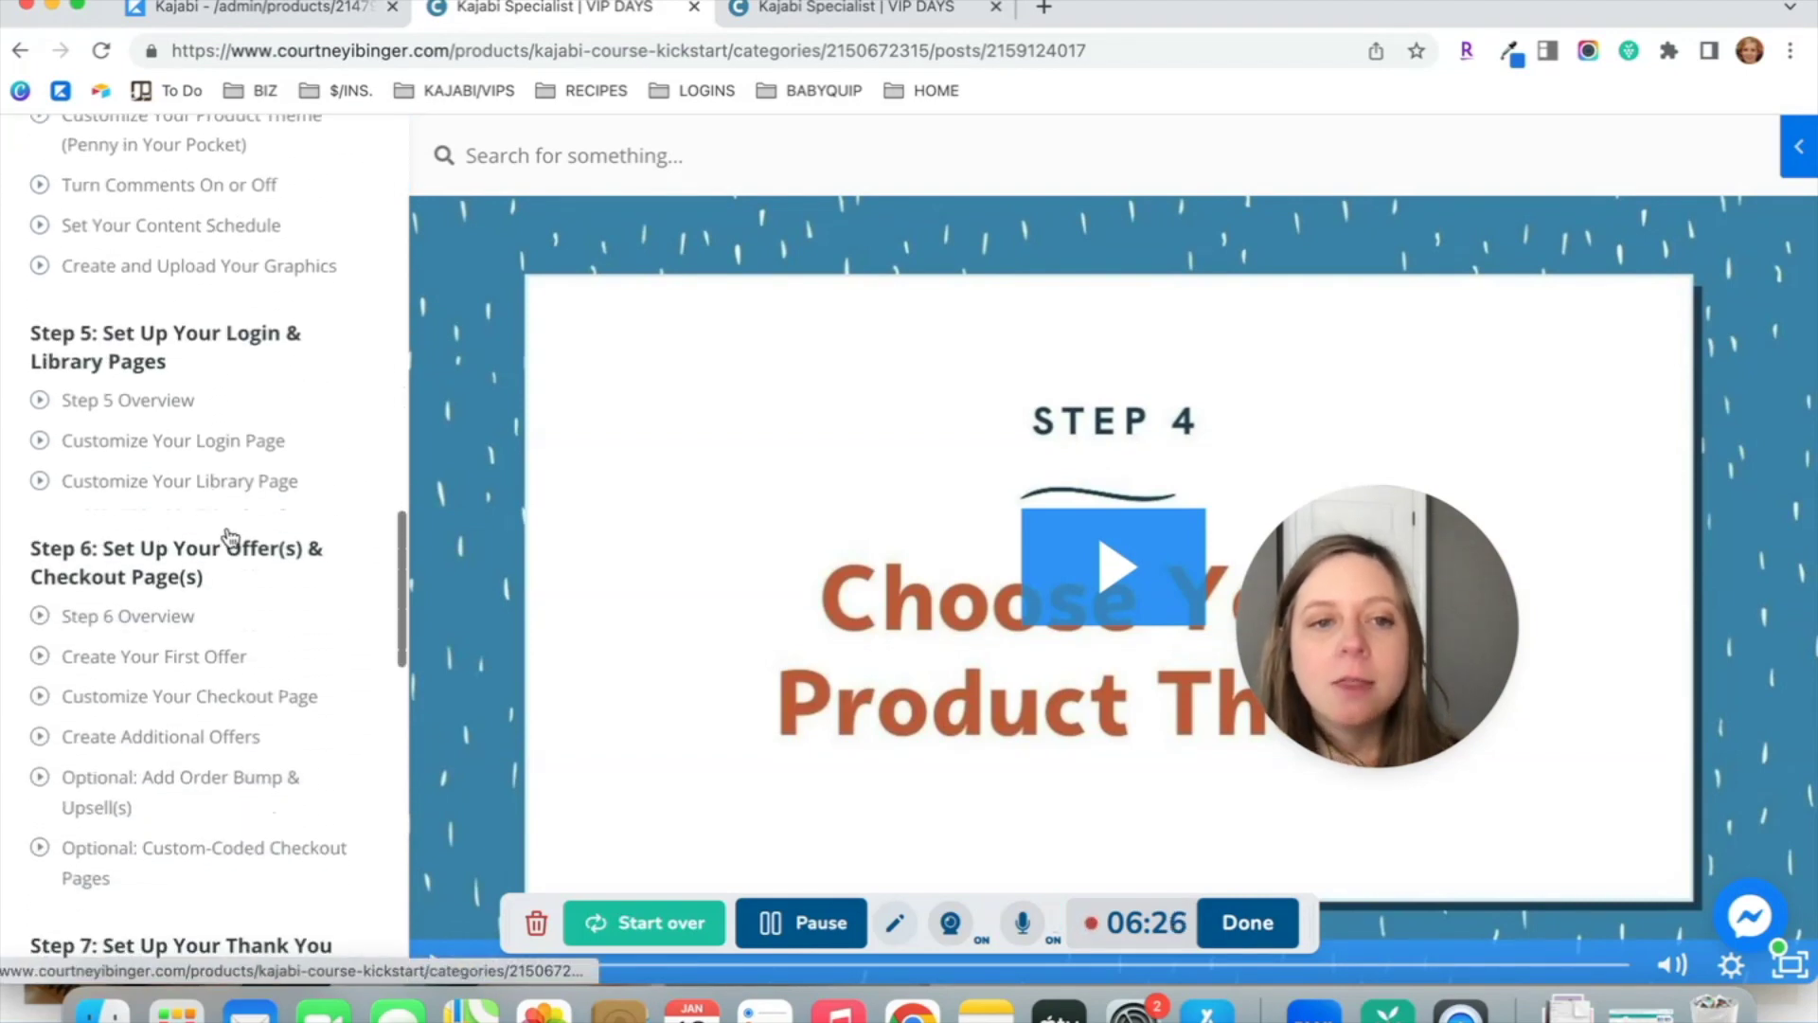
scroll(225, 470, "down", 20)
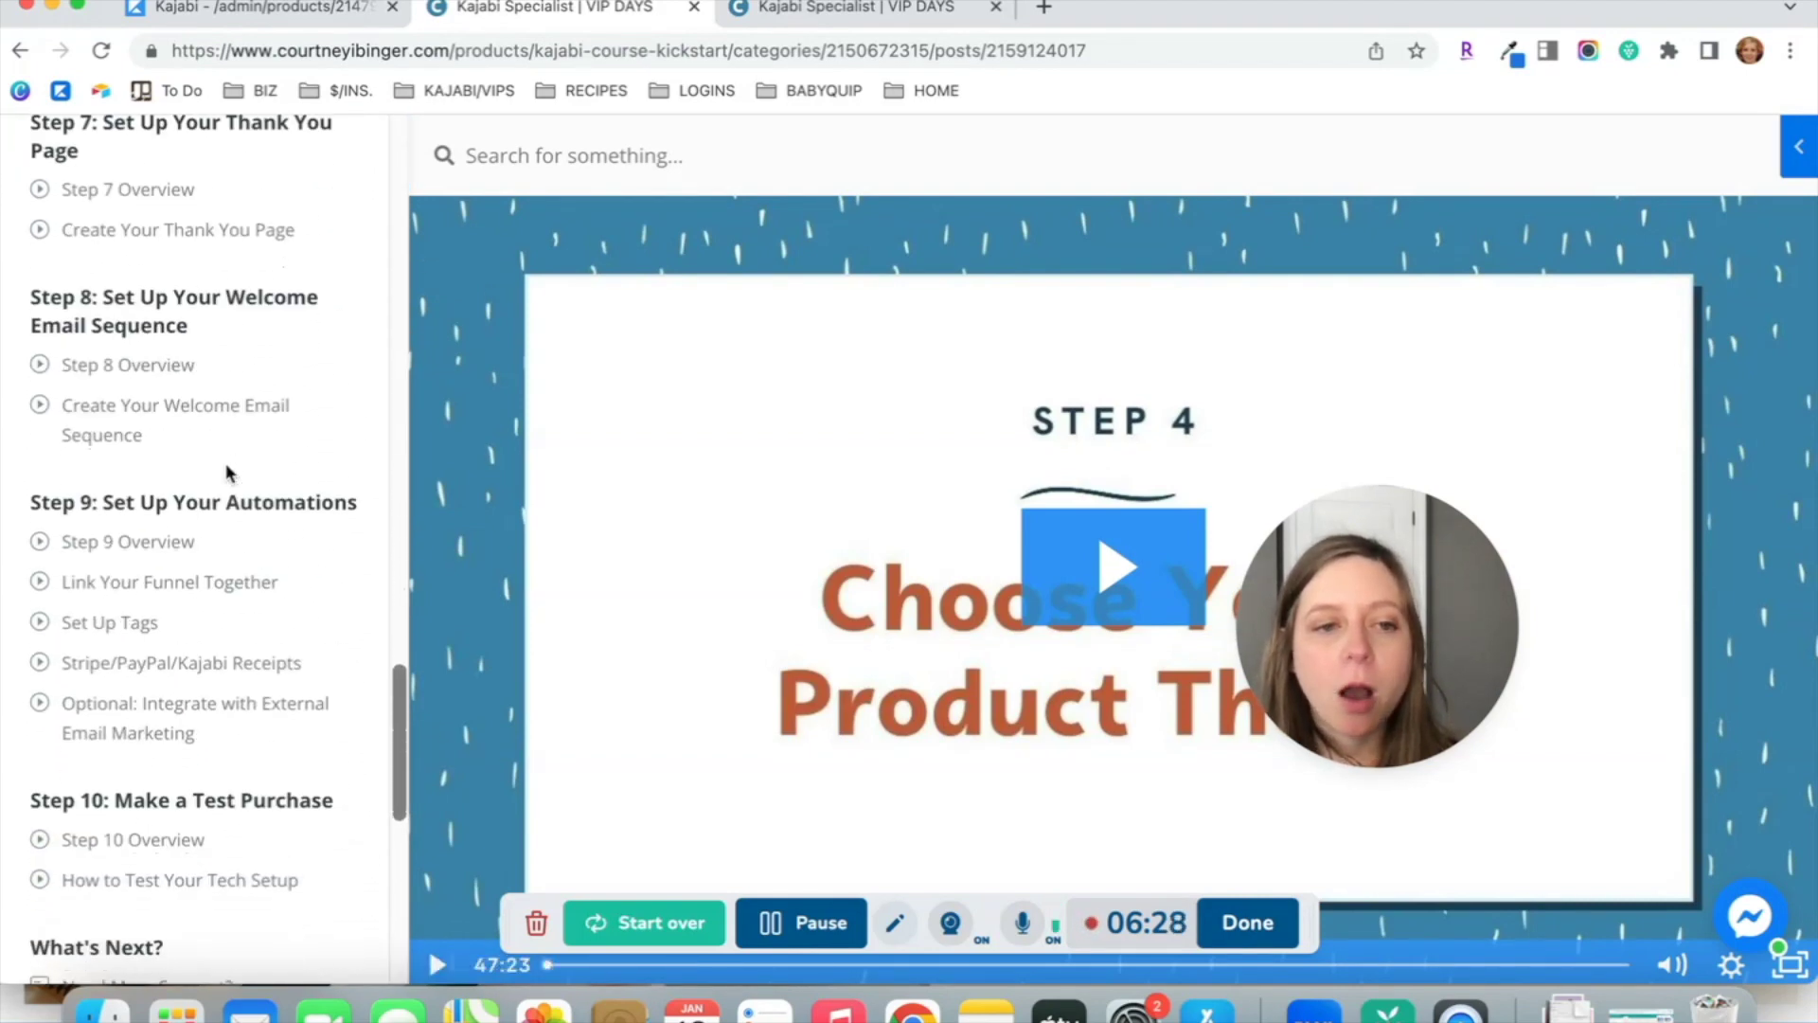
scroll(226, 463, "down", 5)
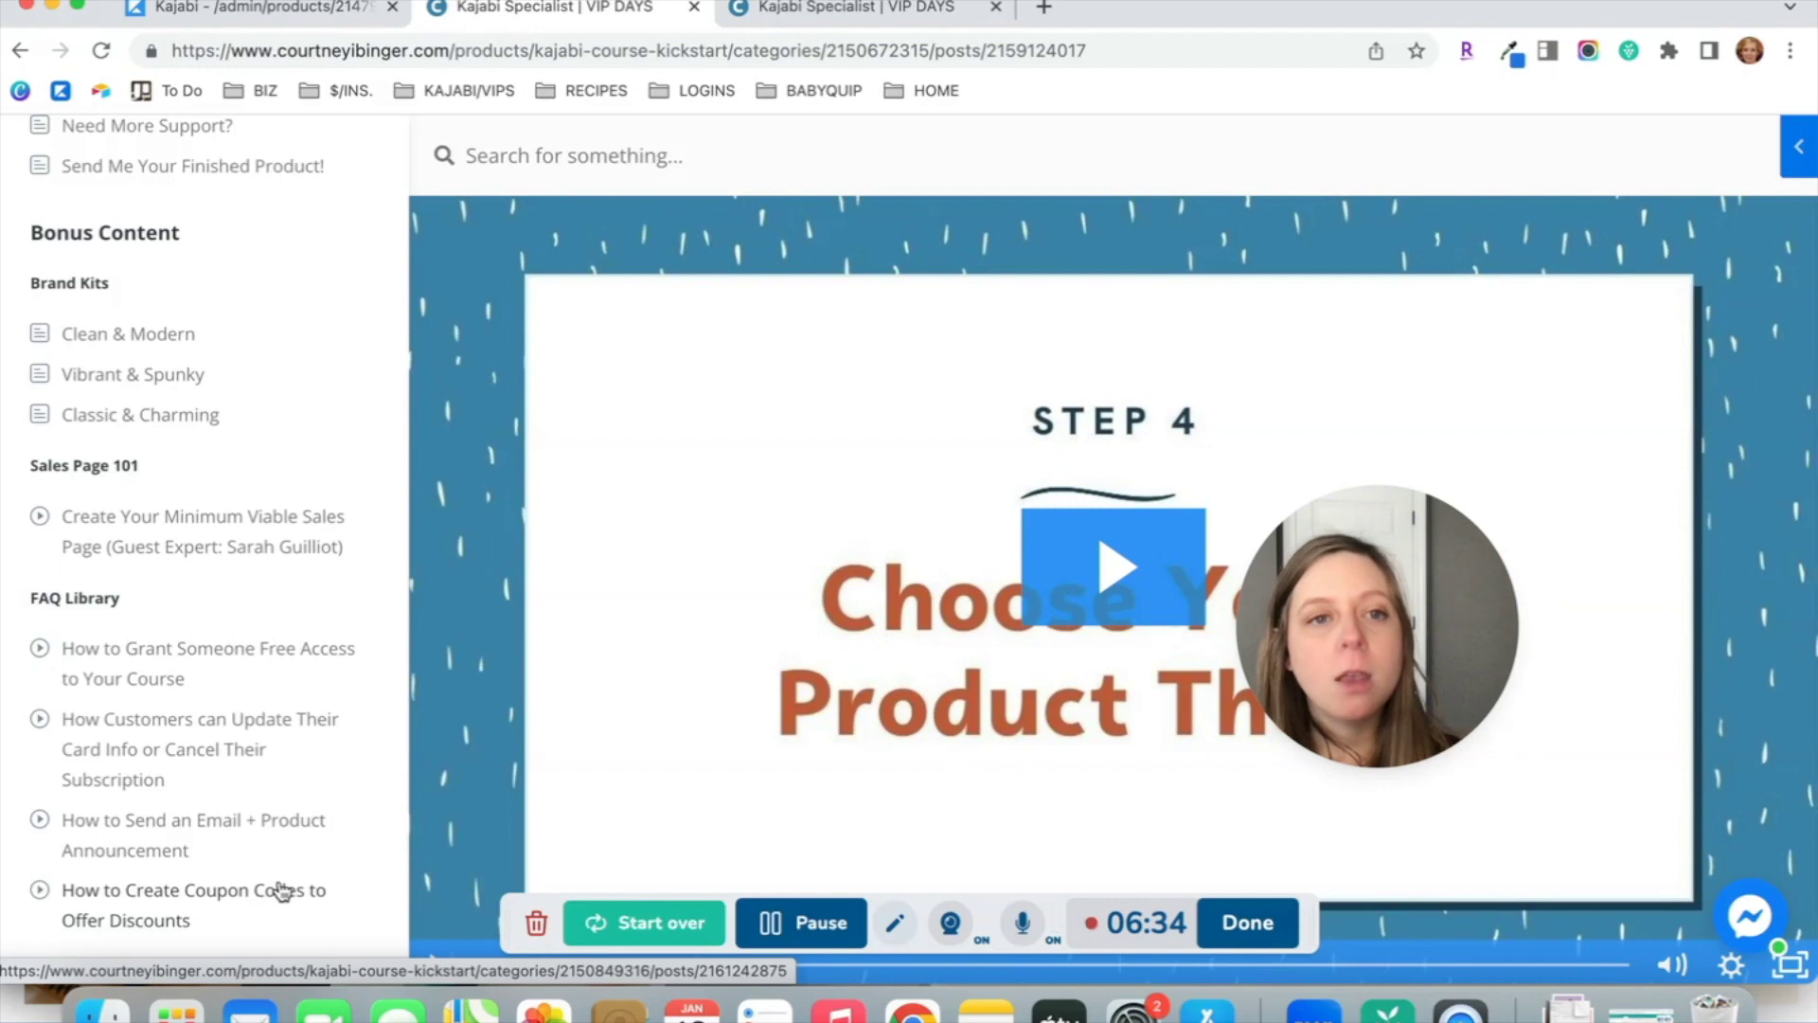
scroll(270, 762, "up", 12)
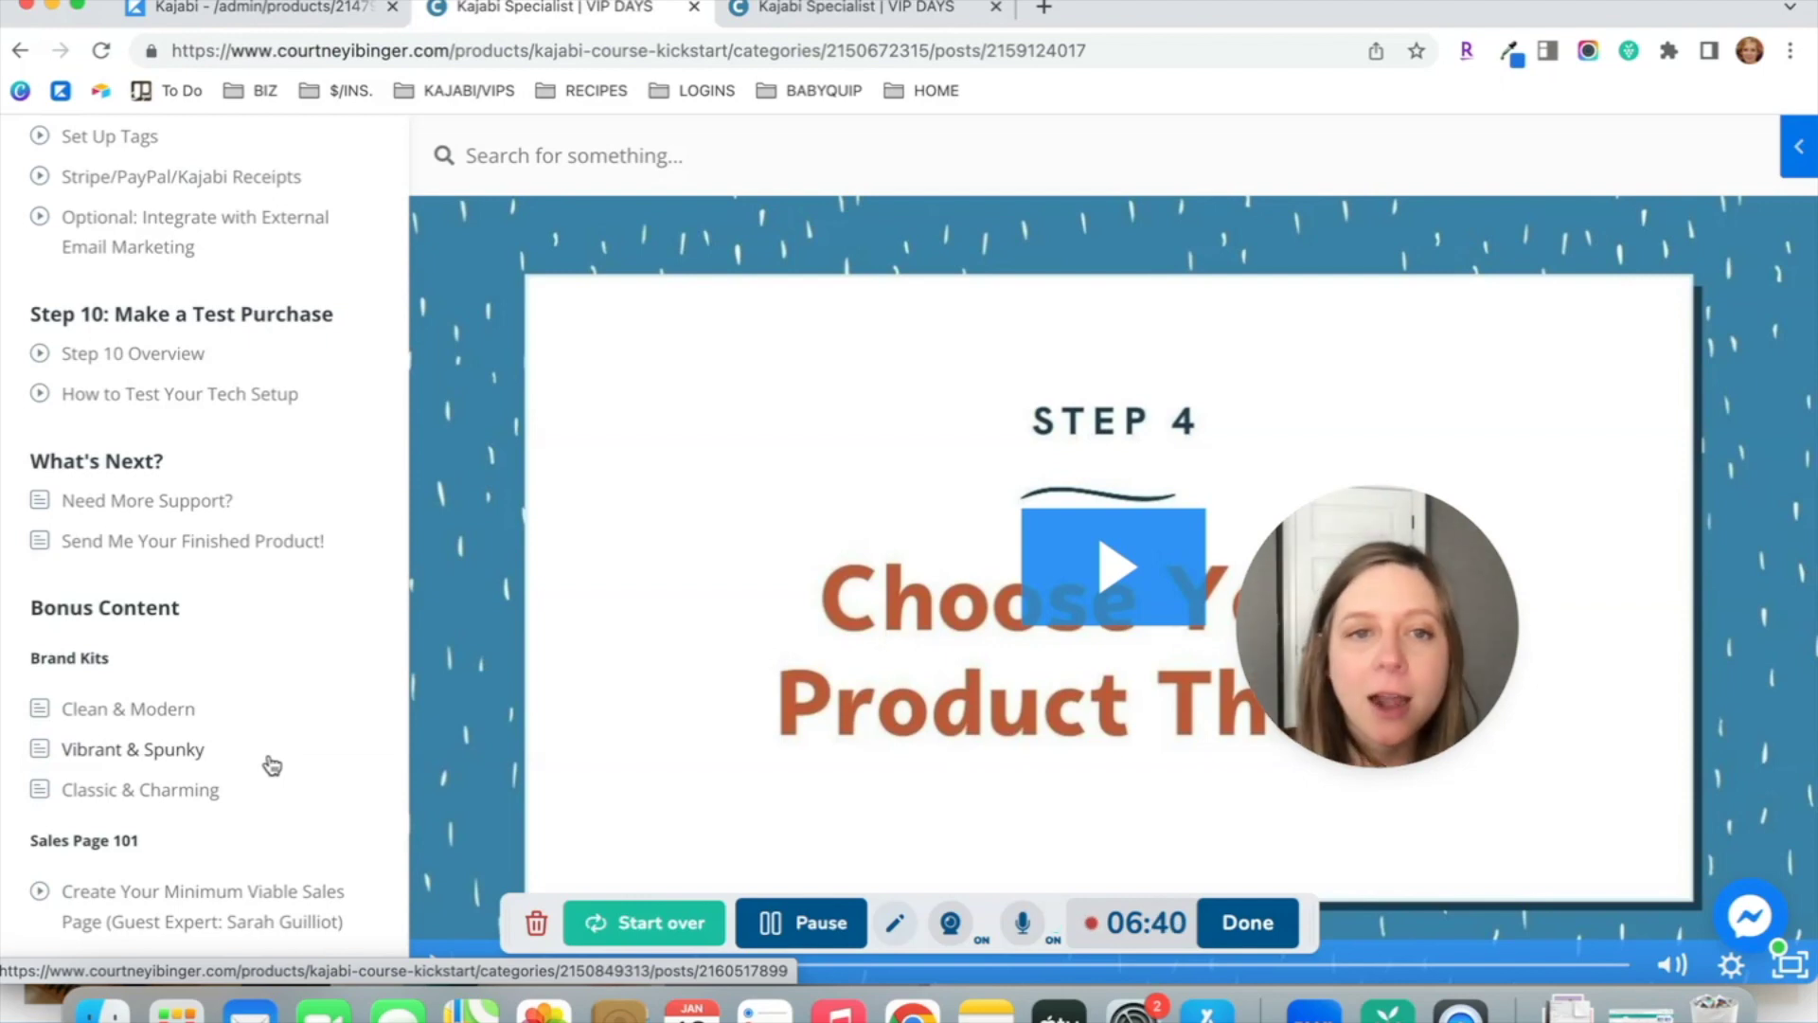
scroll(272, 765, "up", 20)
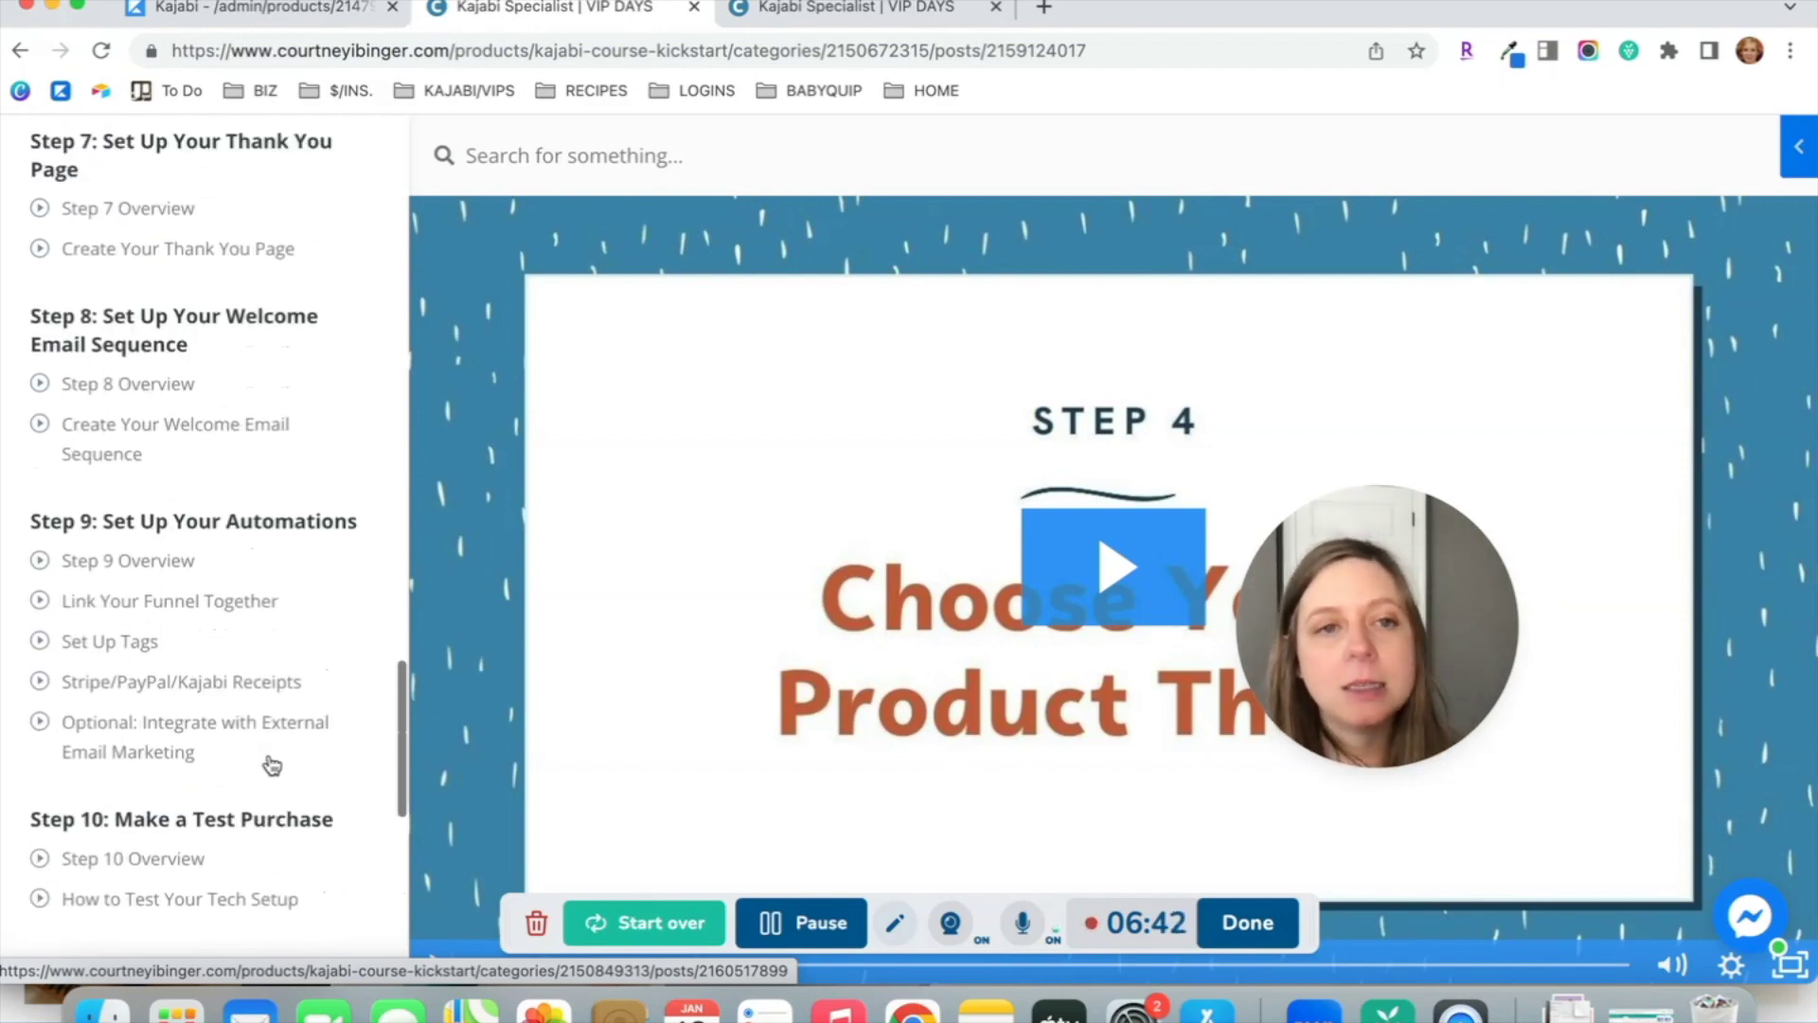
scroll(272, 765, "up", 7)
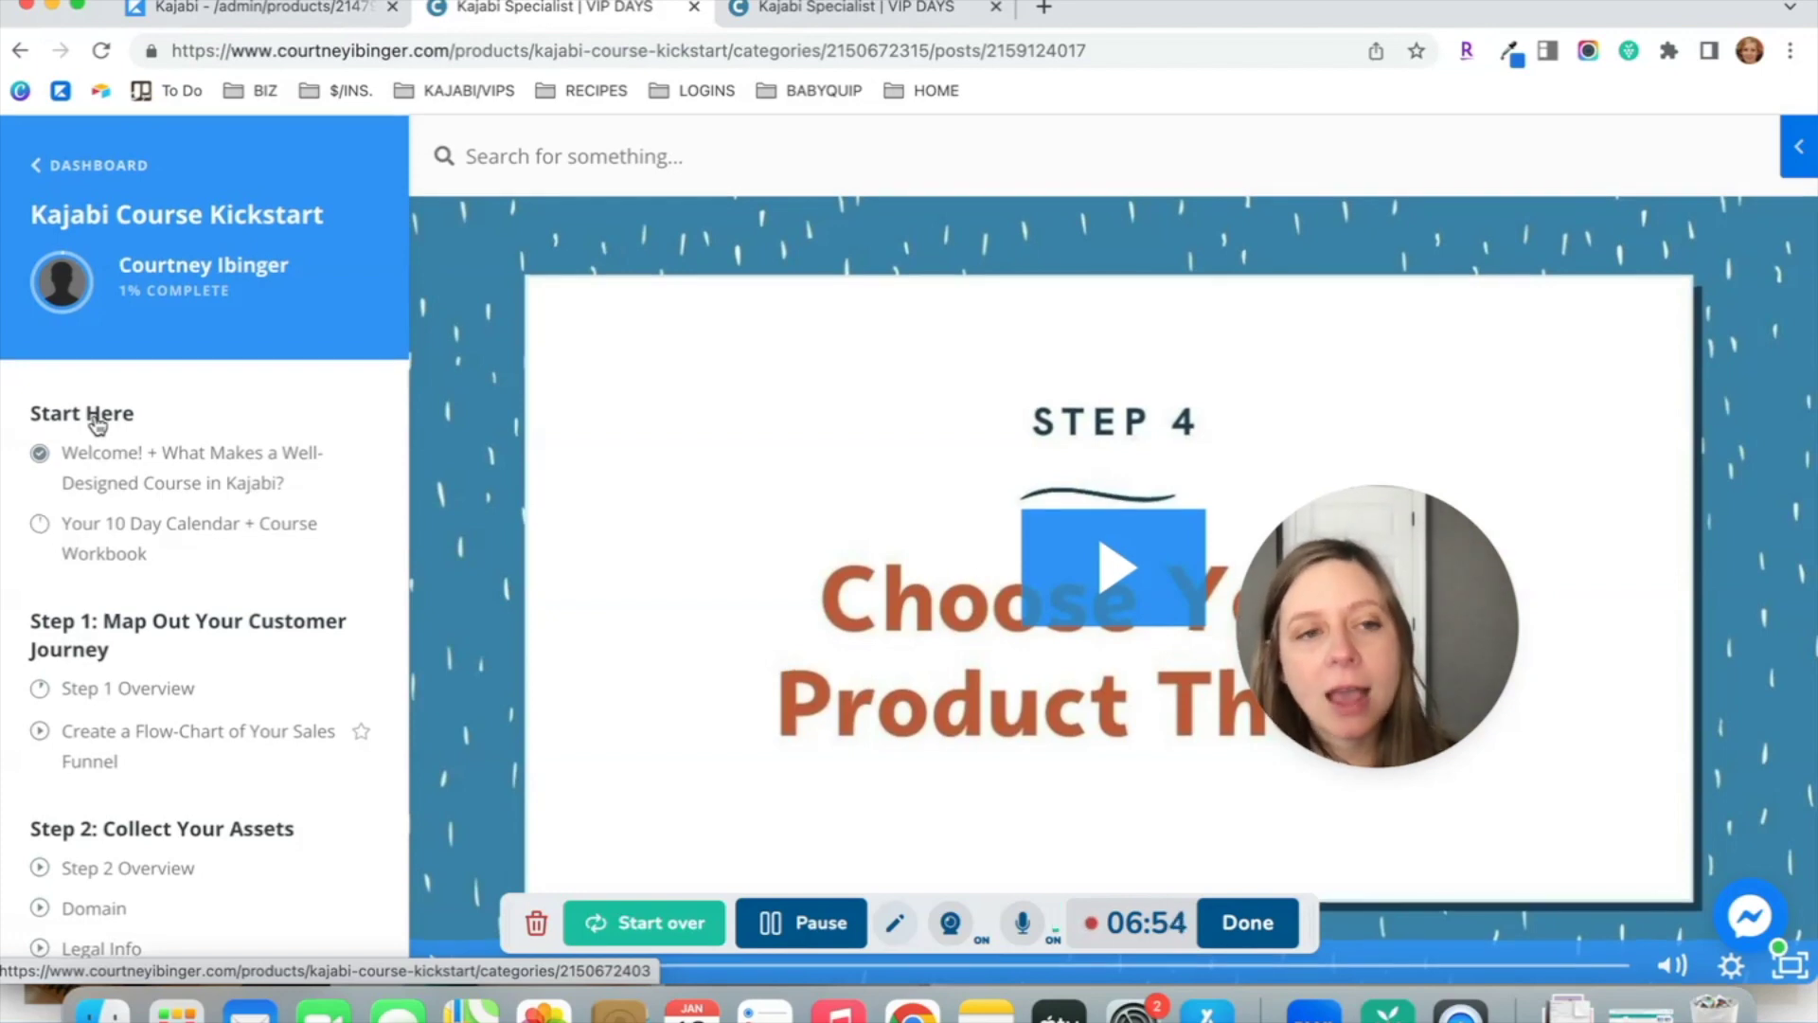
scroll(97, 423, "down", 1)
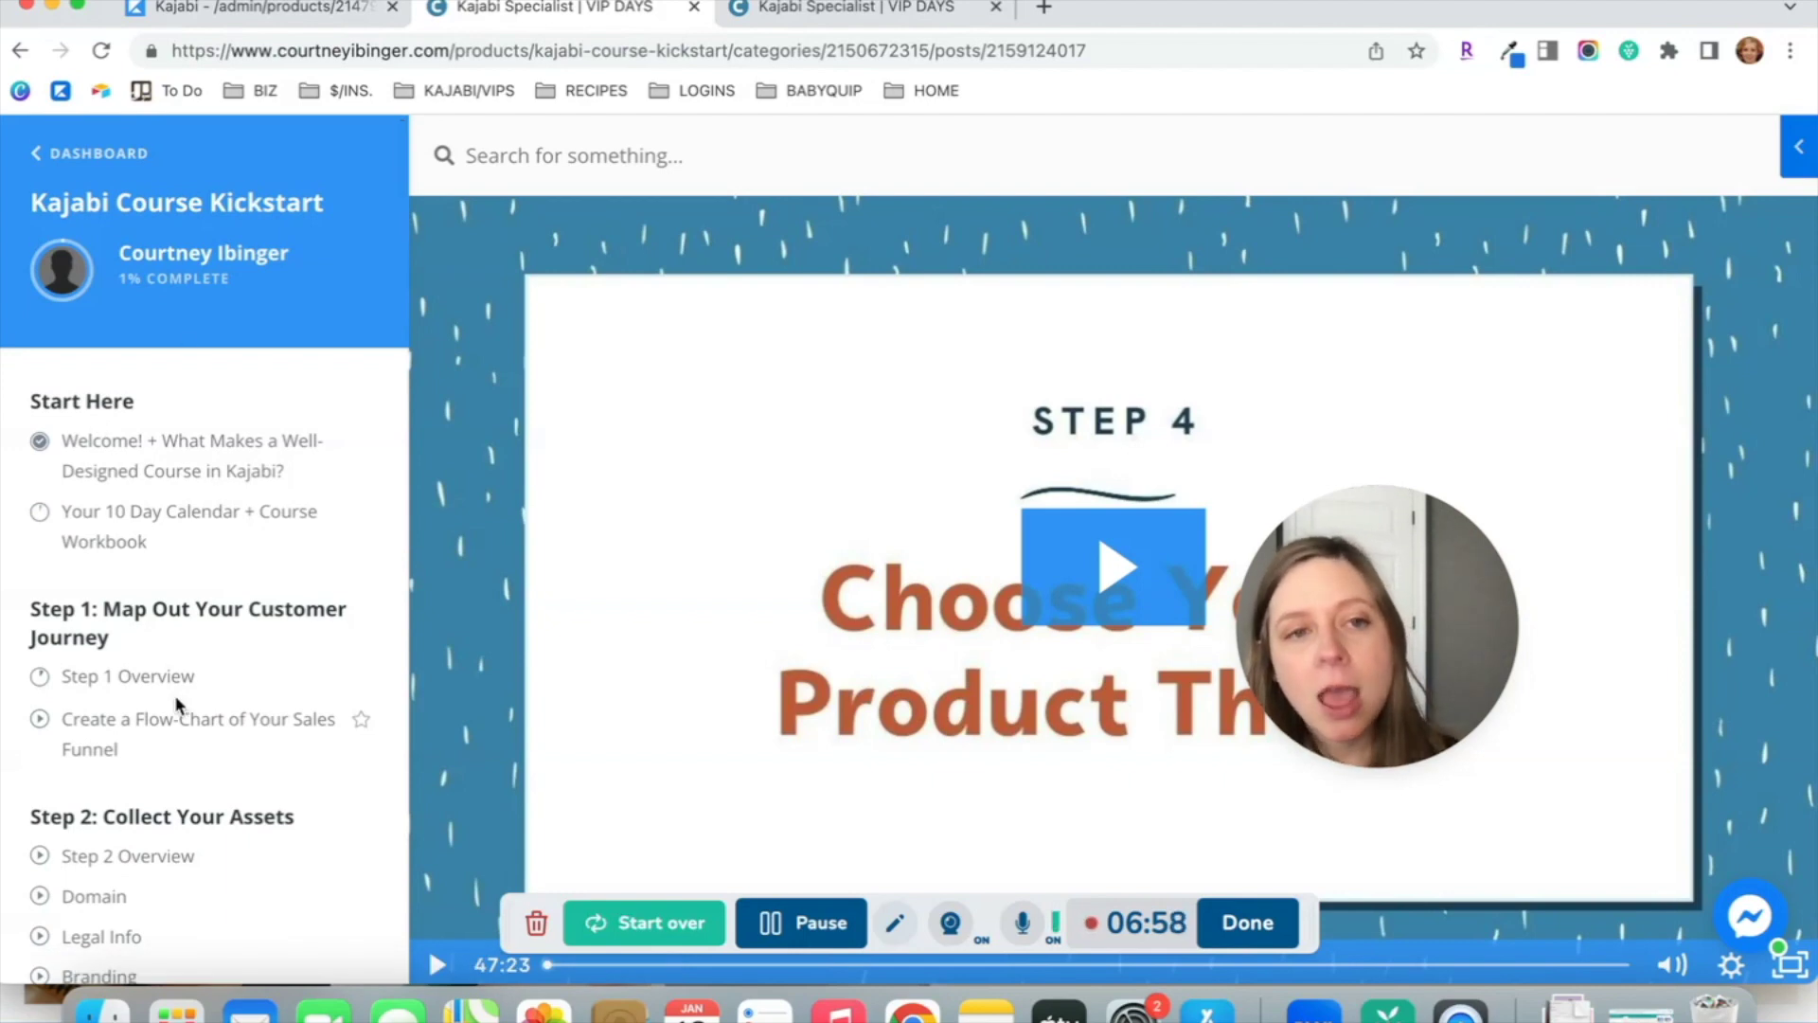
scroll(176, 702, "down", 3)
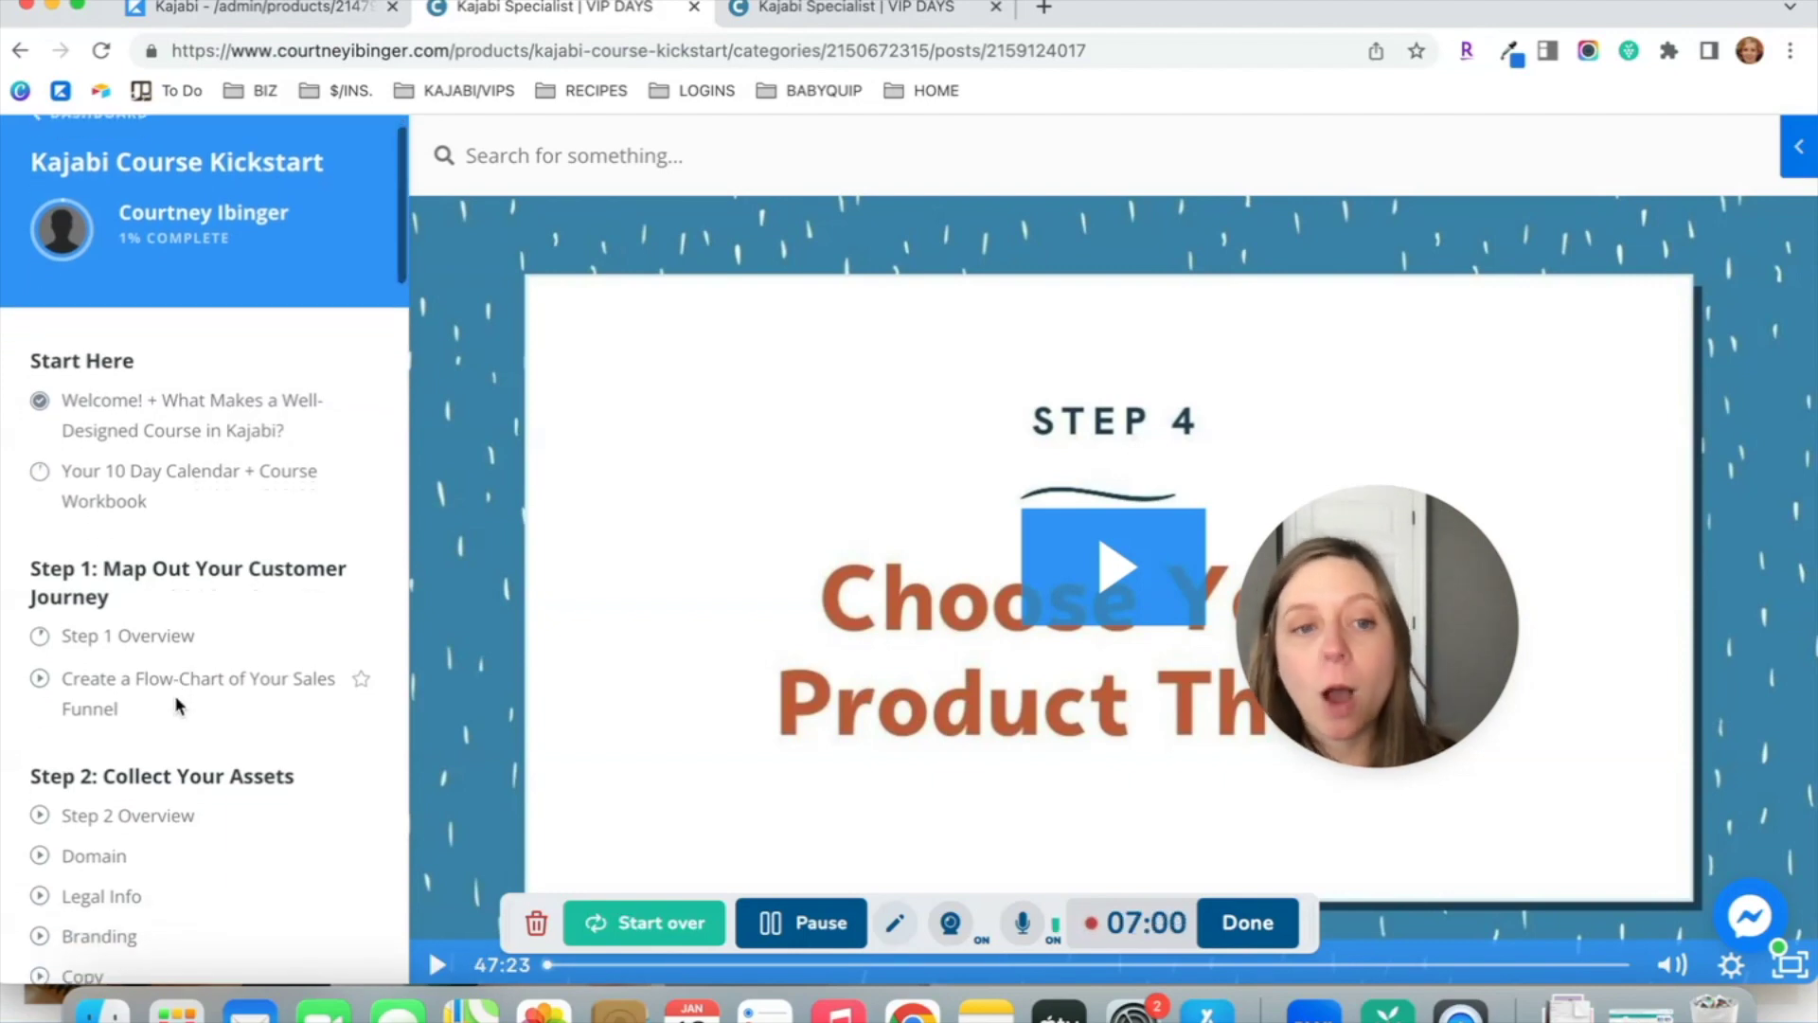
scroll(174, 695, "down", 3)
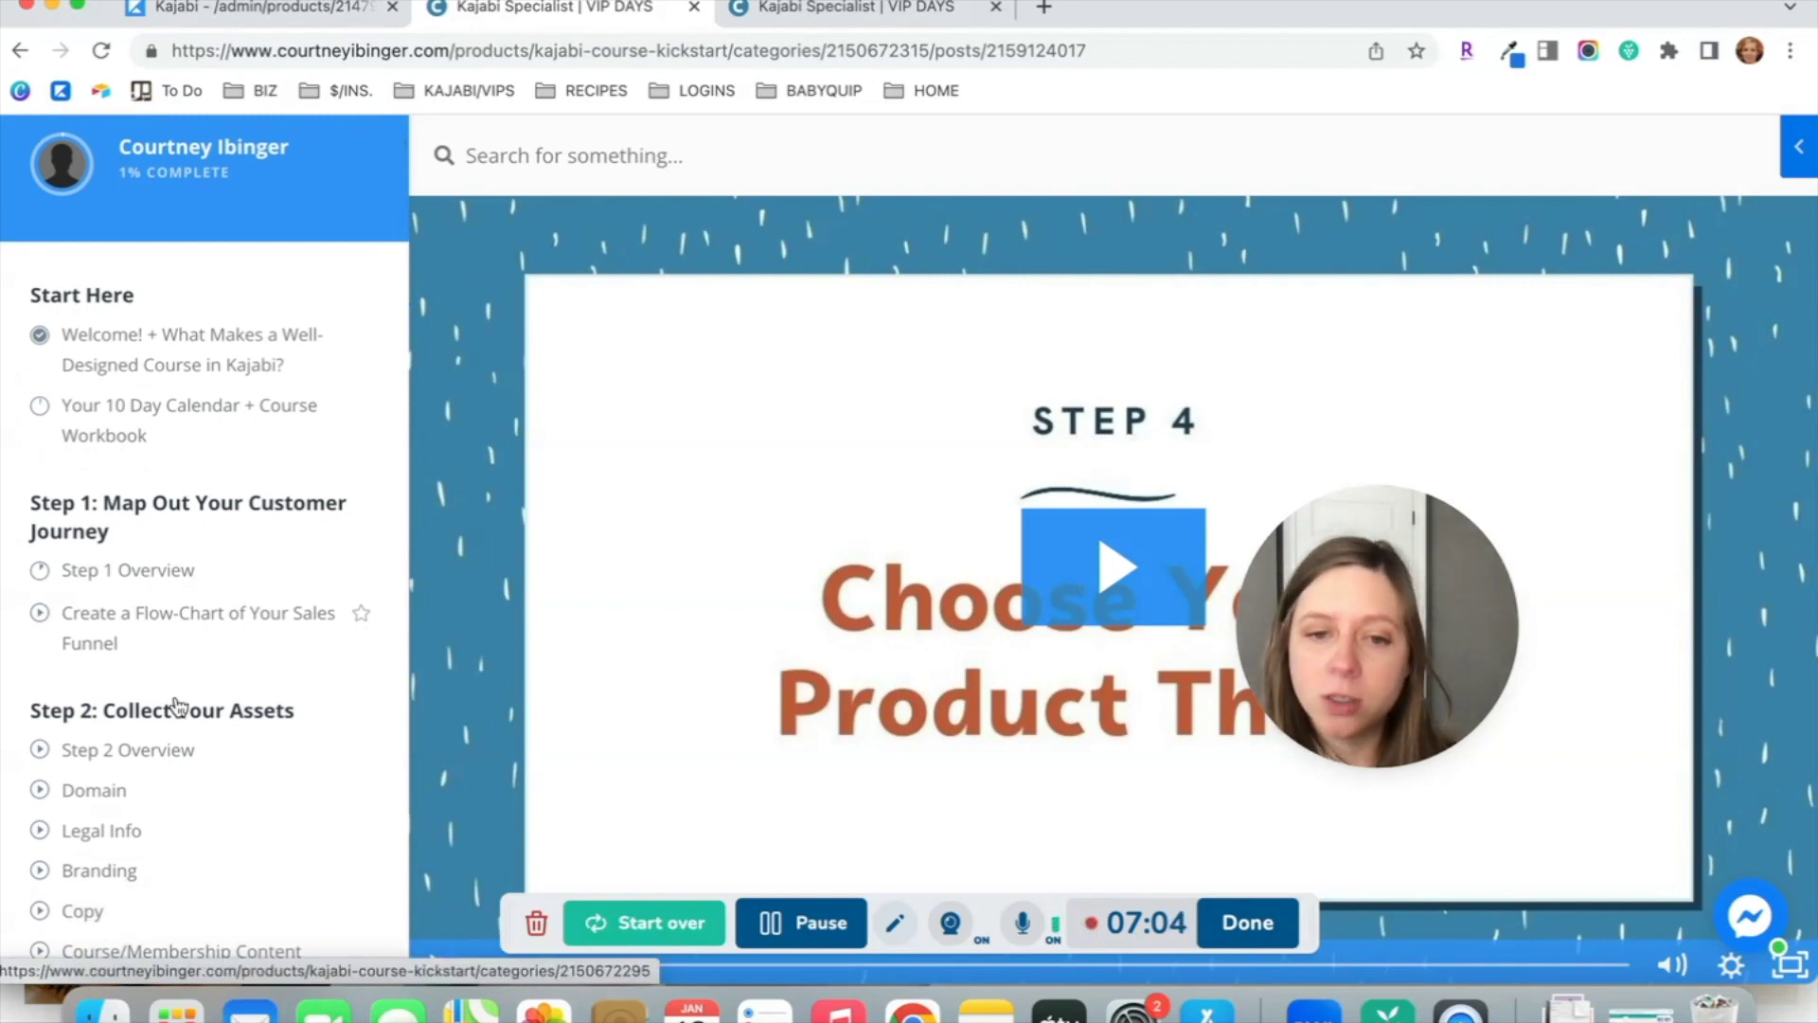
scroll(174, 705, "up", 4)
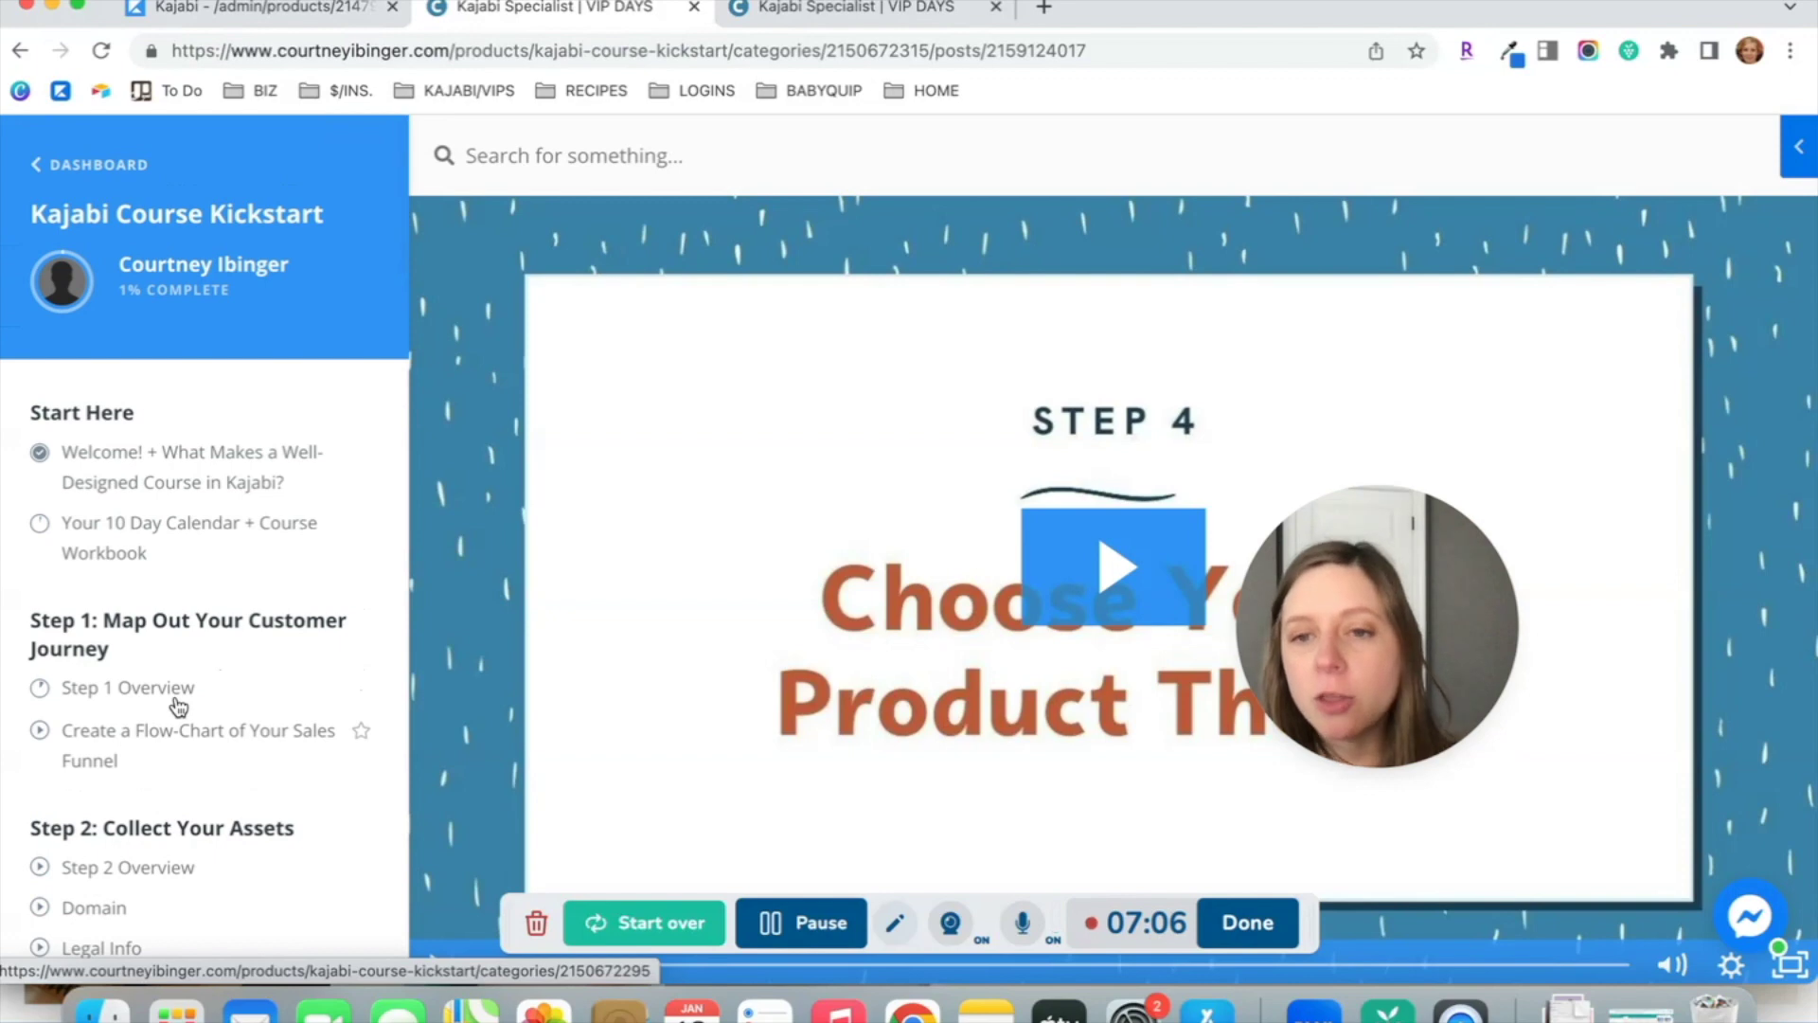